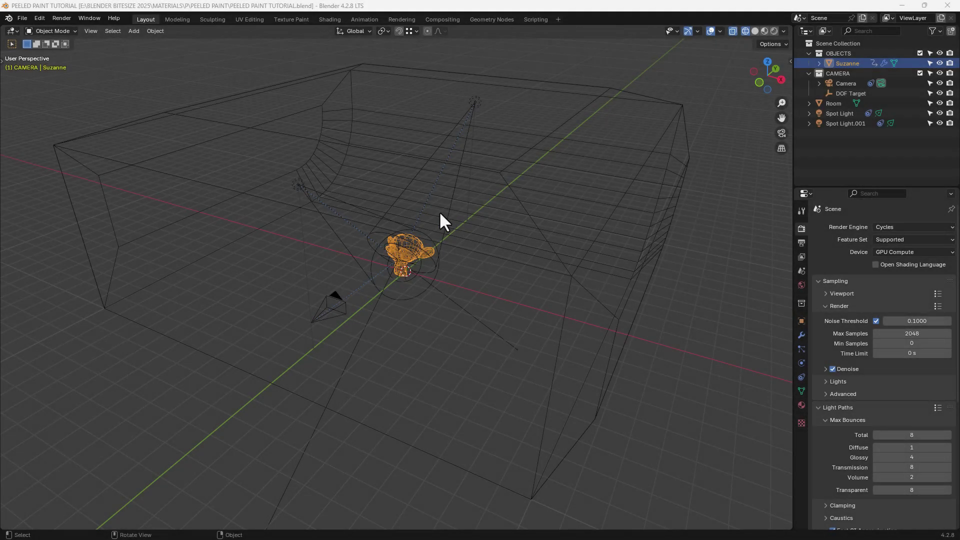
Step: Switch to the Shading workspace and create a new material for the Suzanne object
mouse_move(439, 211)
middle_mouse_down()
mouse_move(541, 209)
mouse_move(578, 200)
mouse_move(578, 189)
mouse_move(460, 198)
mouse_move(439, 218)
middle_mouse_up()
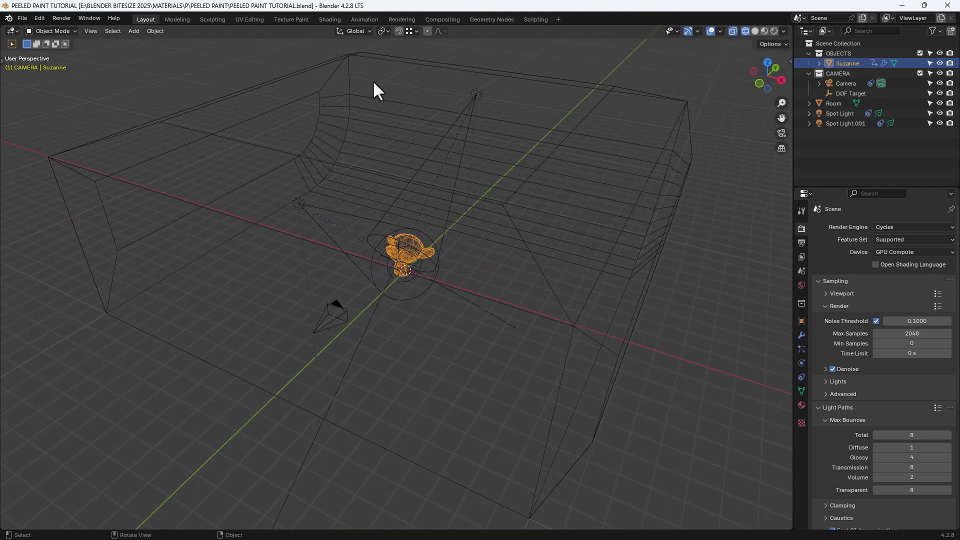
left_click(335, 18)
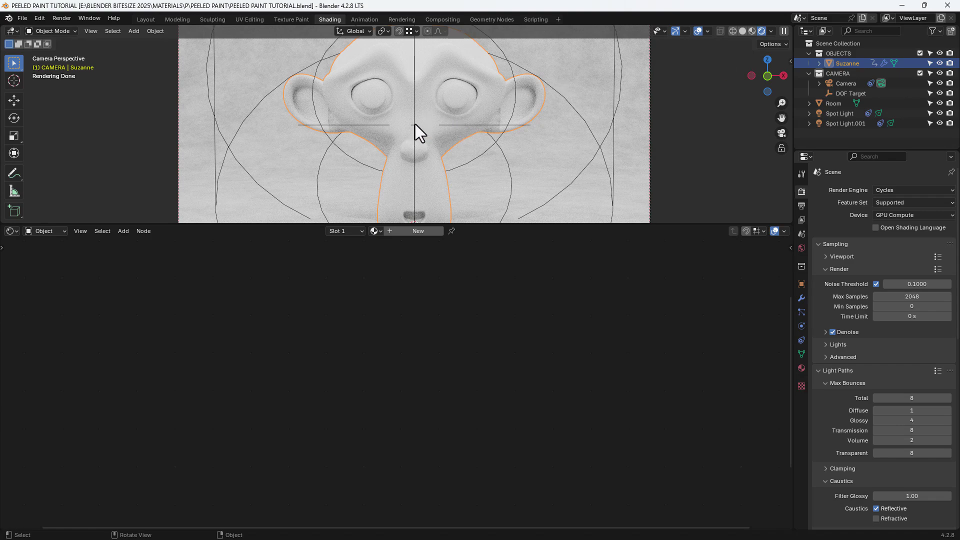
left_click(425, 235)
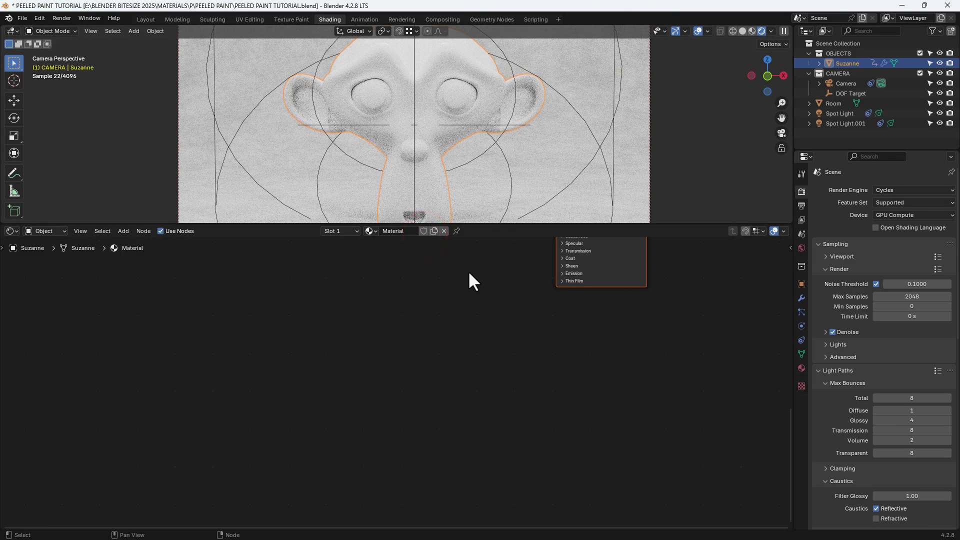
middle_click_drag(469, 271, 431, 403)
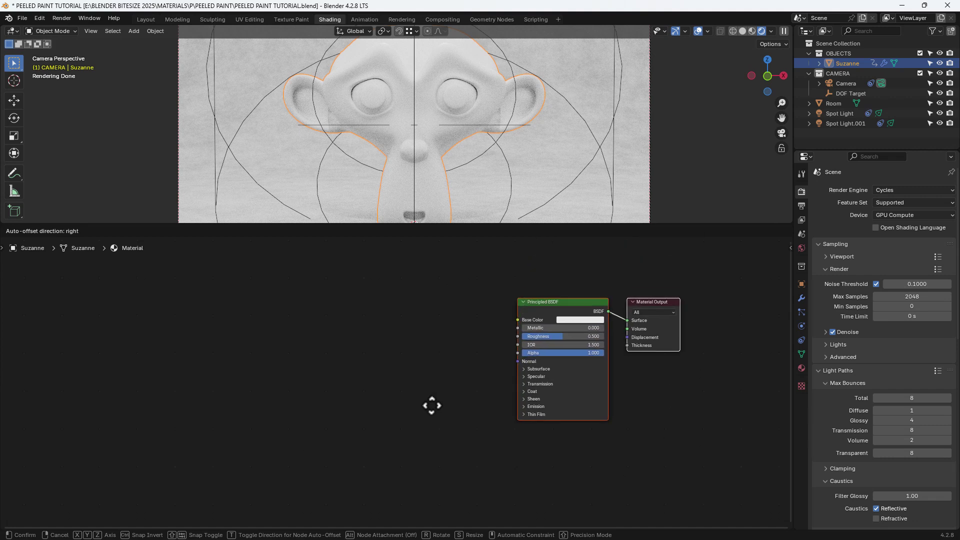
left_click(465, 360)
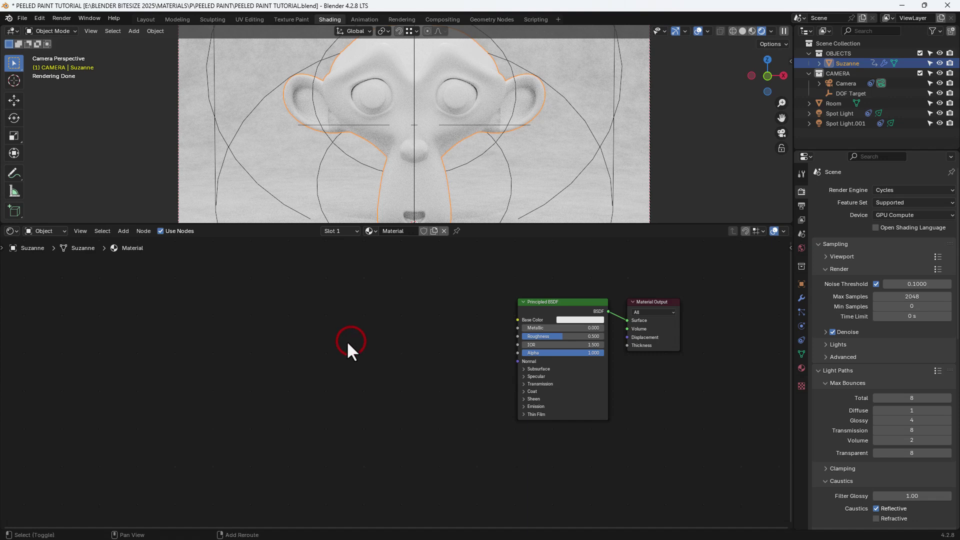
Step: Add a Texture Coordinate node, link its Object output to the Material Output's Surface, and move the Principled BSDF above the link
key("shift+a")
type("TEXTUTR")
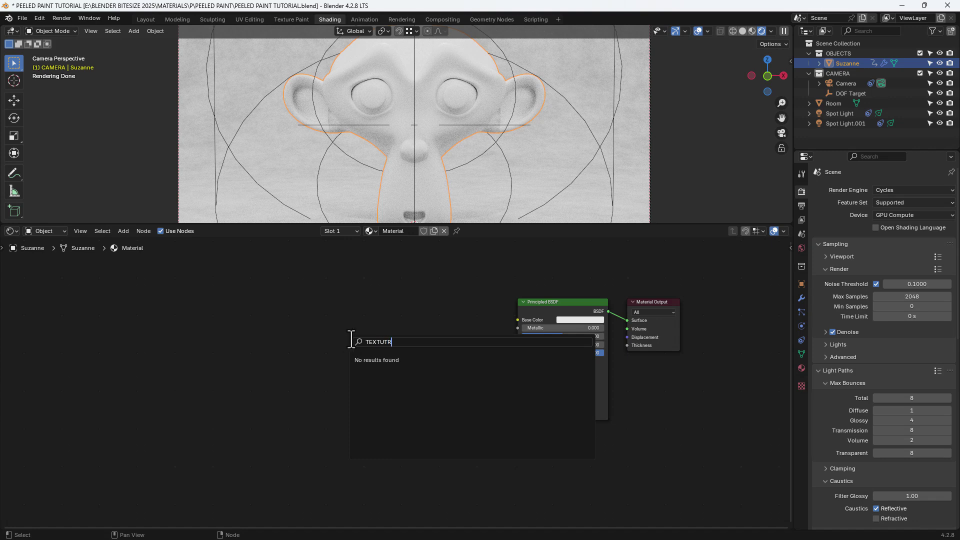
key("BackSpace")
key("BackSpace")
type("RE CO")
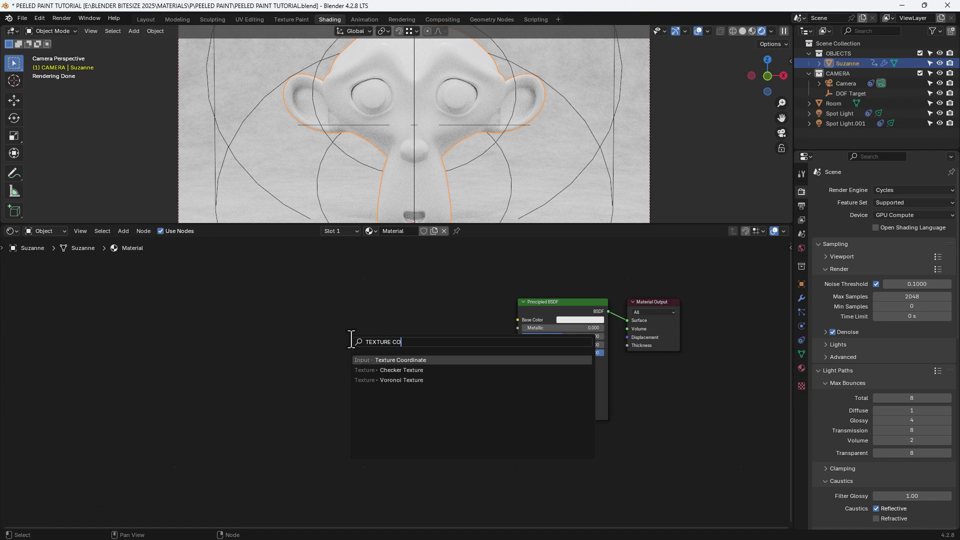
key("Return")
left_click(135, 354)
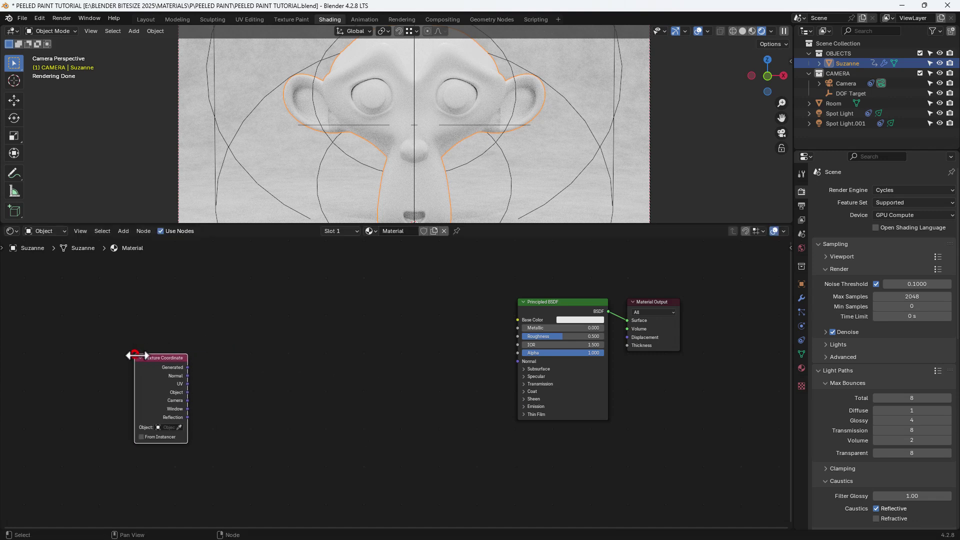
left_click_drag(190, 391, 562, 280)
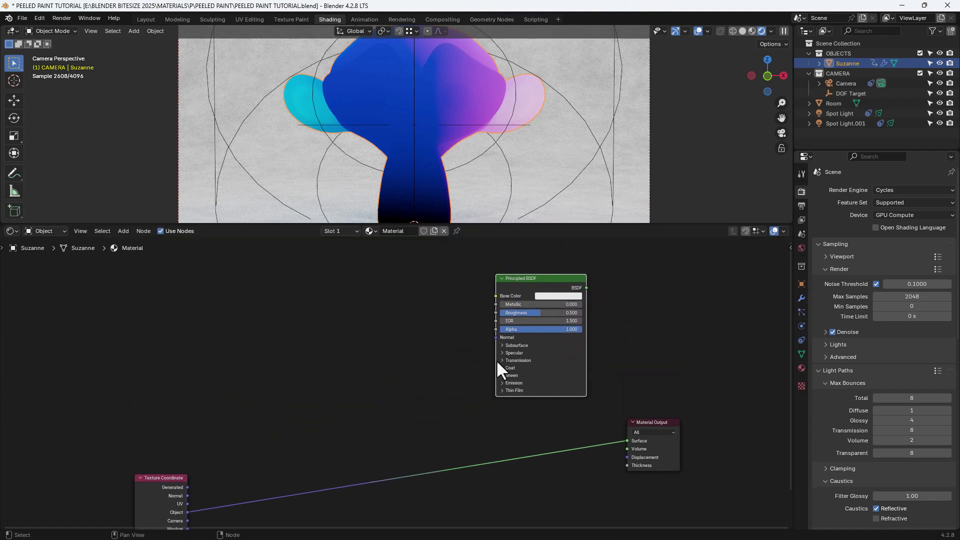
Step: Insert a Noise Texture node into the link between Texture Coordinate and Material Output
middle_click_drag(371, 430, 391, 347)
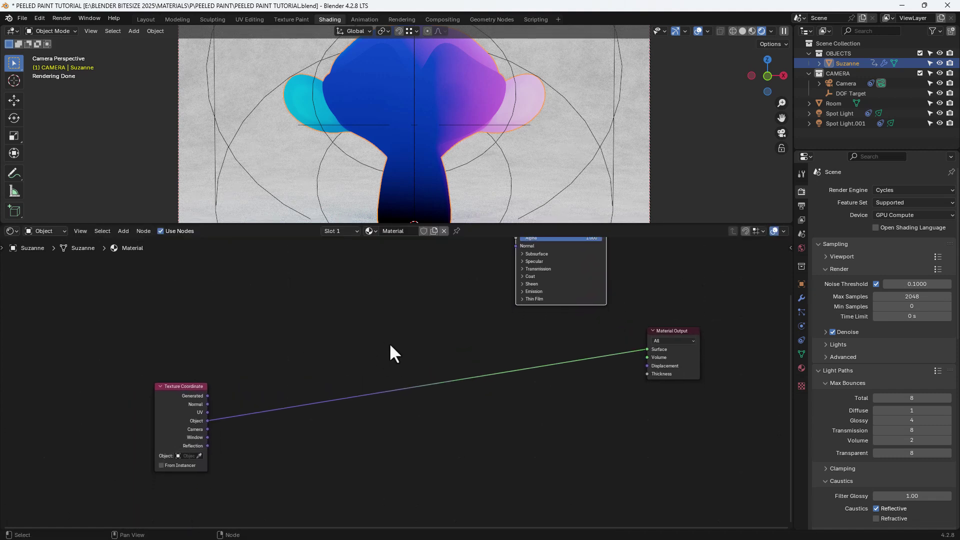
left_click(349, 347)
key("shift+a")
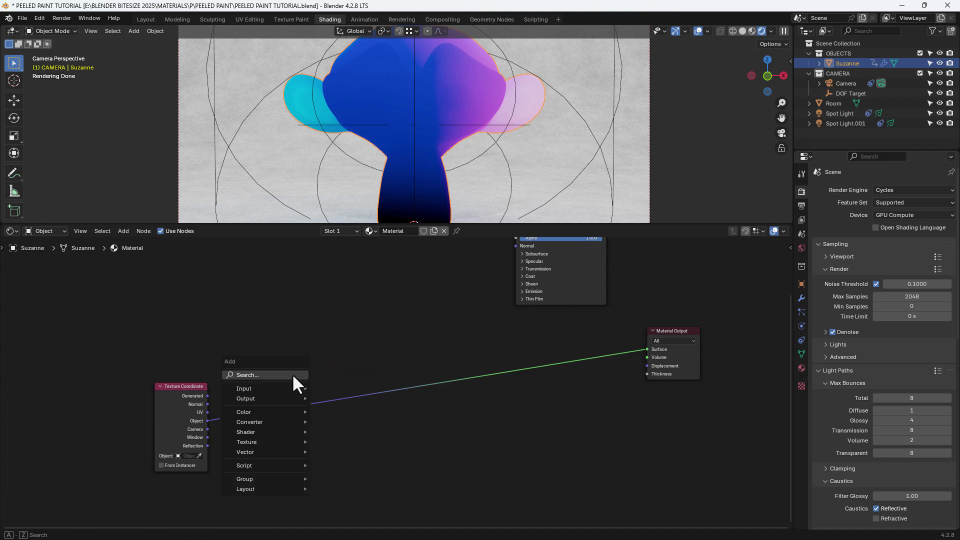
left_click(292, 374)
type("noise")
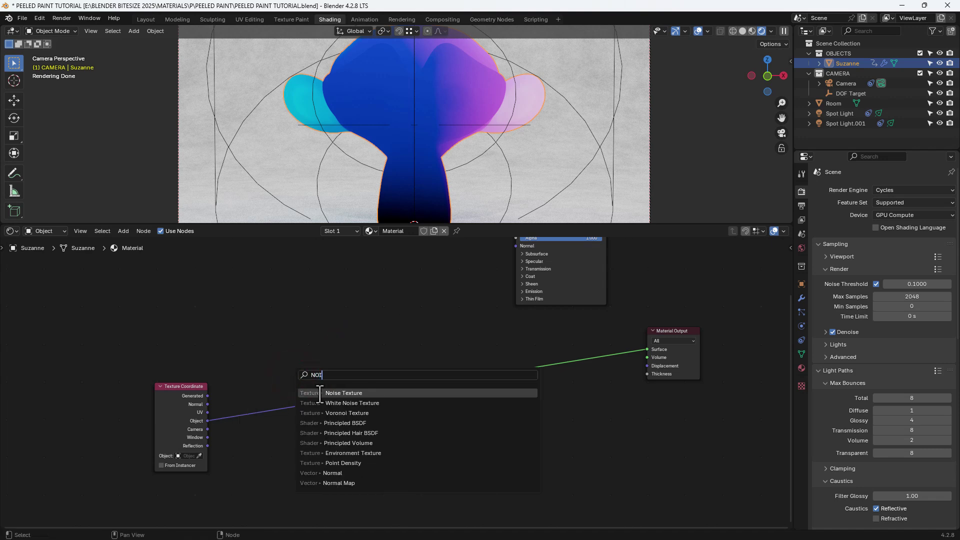
key("Return")
left_click(233, 376)
Step: Set the Noise Texture to 4D with W at 0.8 and Detail at 5
scroll(264, 397, "up", 3)
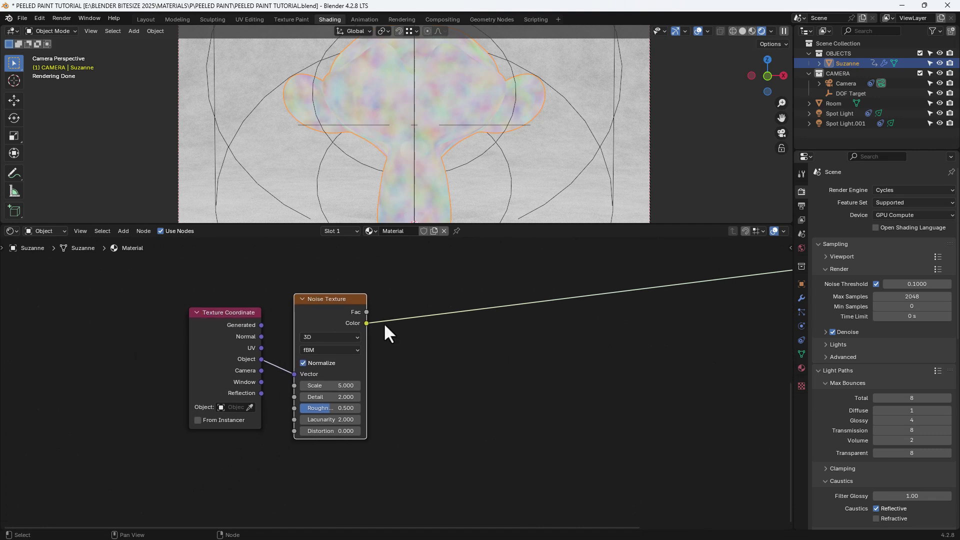
left_click(347, 336)
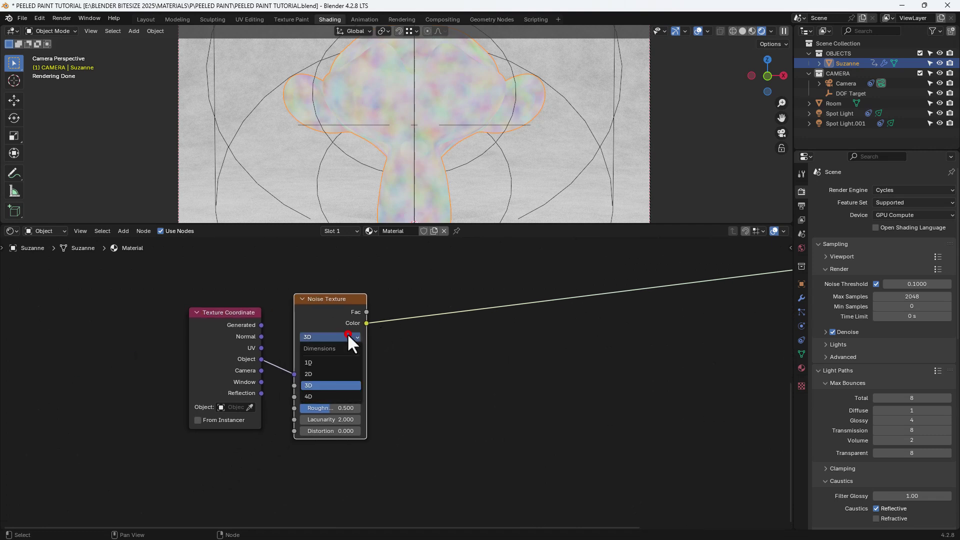
left_click(342, 397)
left_click(339, 385)
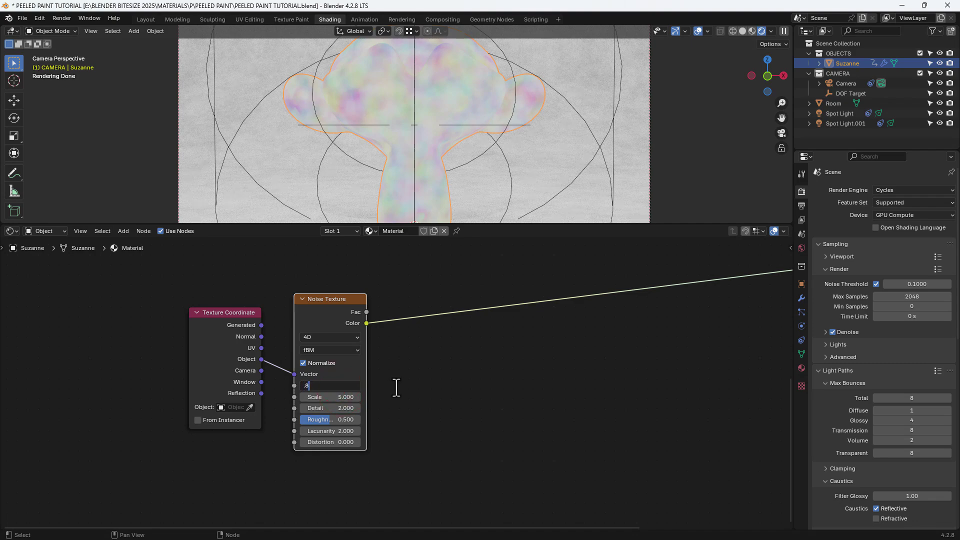
type(".8")
key("Tab")
key("Tab")
type("5")
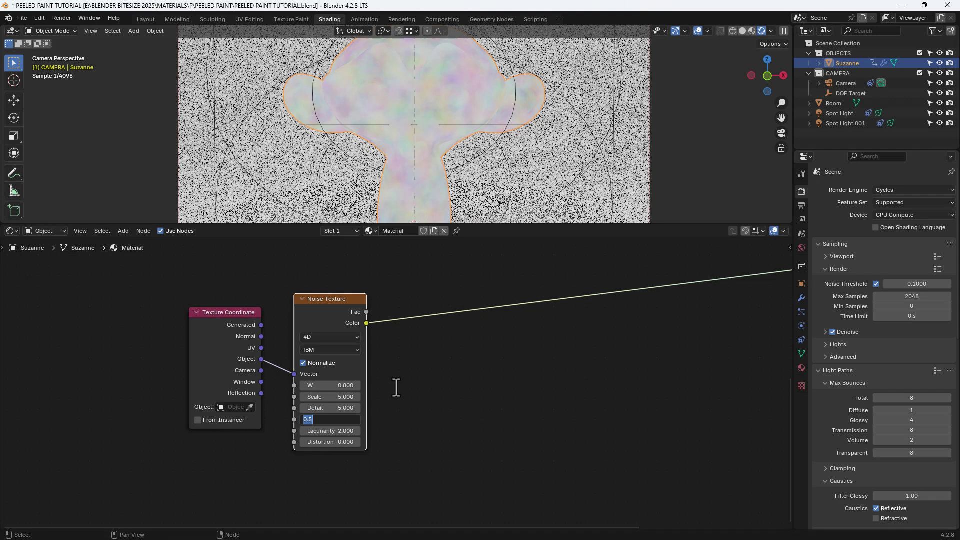
key("Tab")
key("Return")
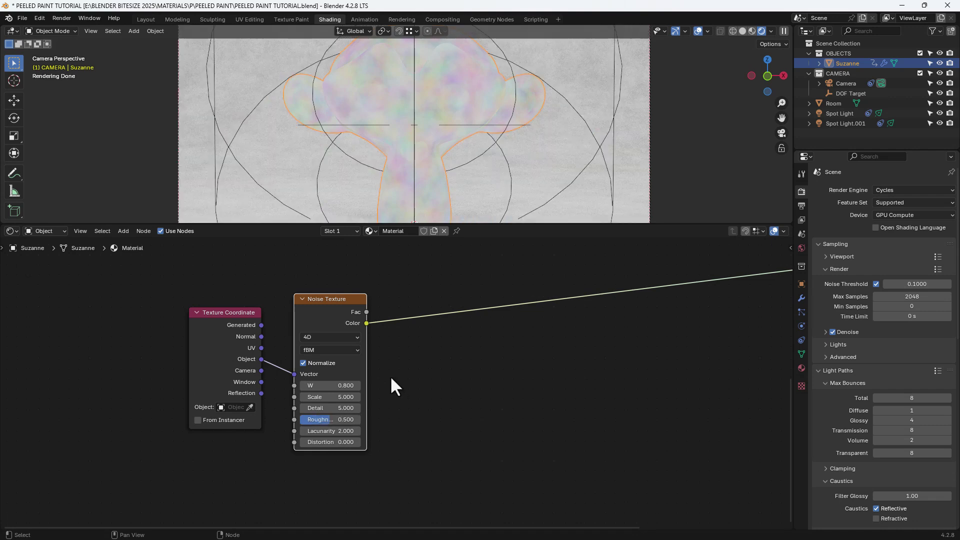
Step: Insert a Math node into the link between the Noise Texture's Color output and the Material Output
left_click(401, 379)
key("shift+a")
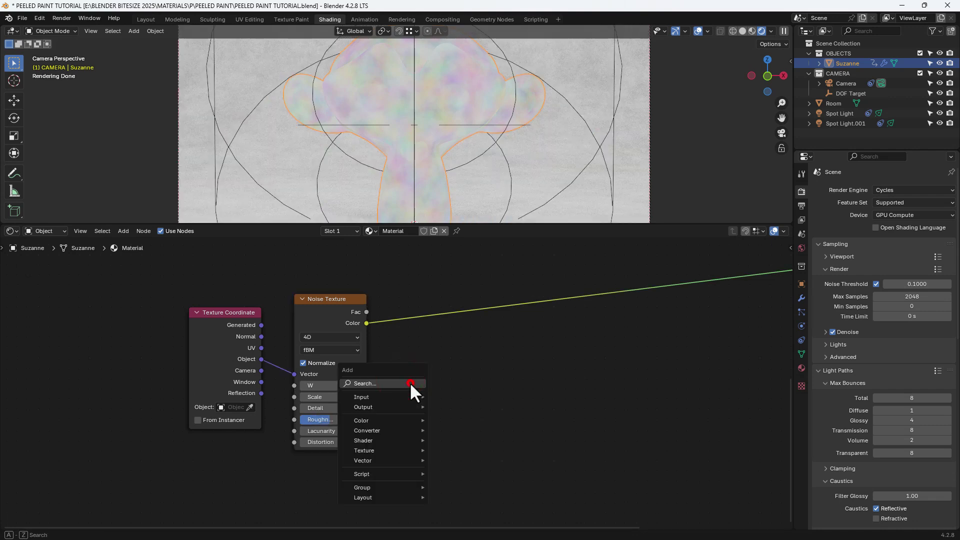
left_click(410, 383)
type("MATH")
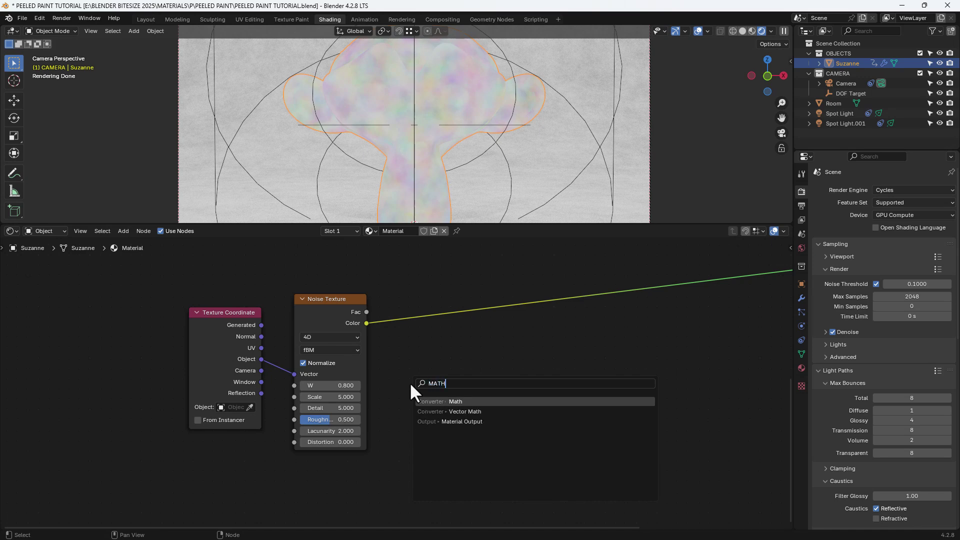
key("Return")
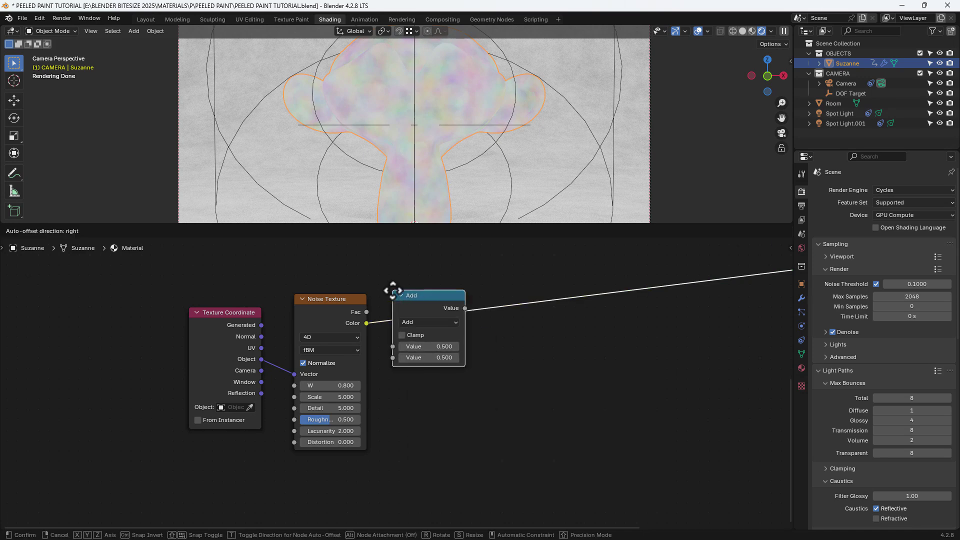
left_click(392, 290)
Step: Change the Math node's operation to Power and set its exponent to 0.9
left_click(416, 320)
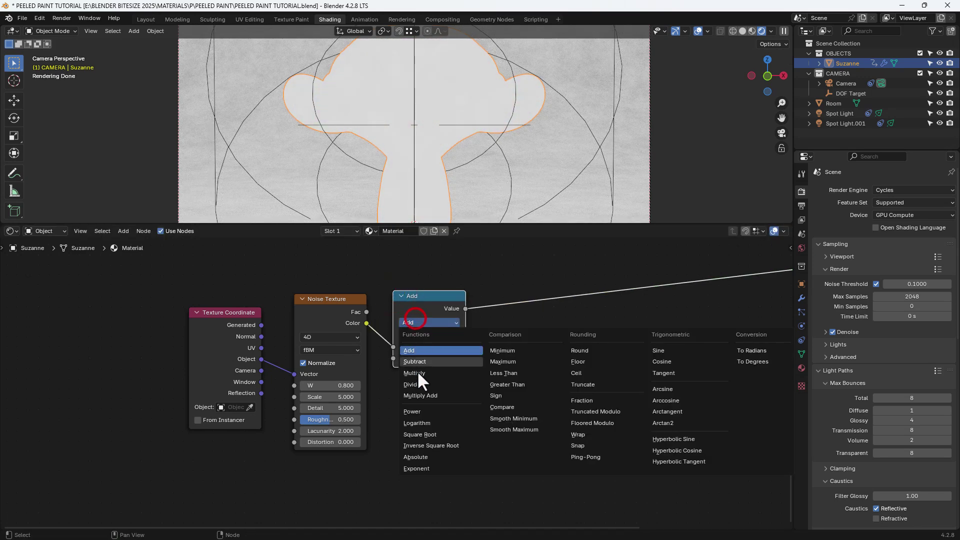
left_click(418, 411)
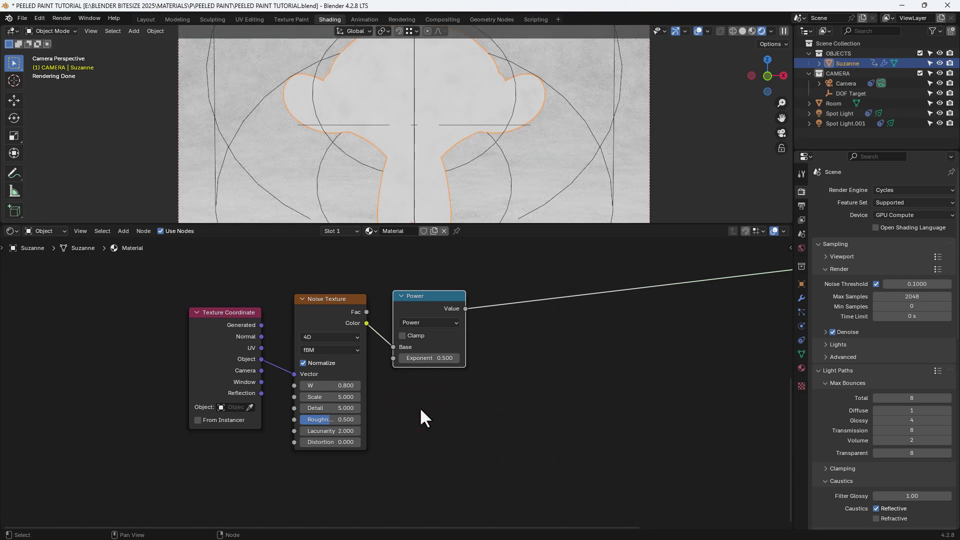
left_click(423, 359)
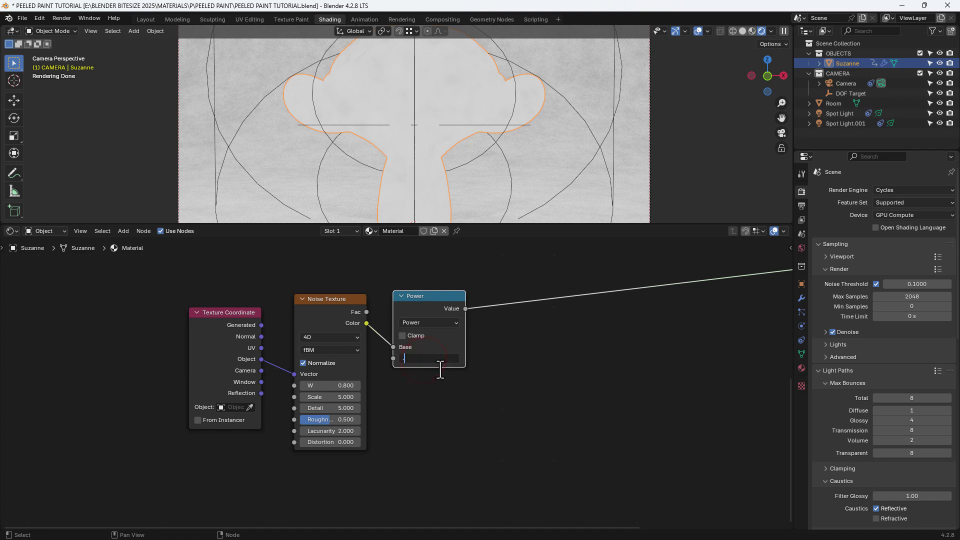
type(".9")
key("Return")
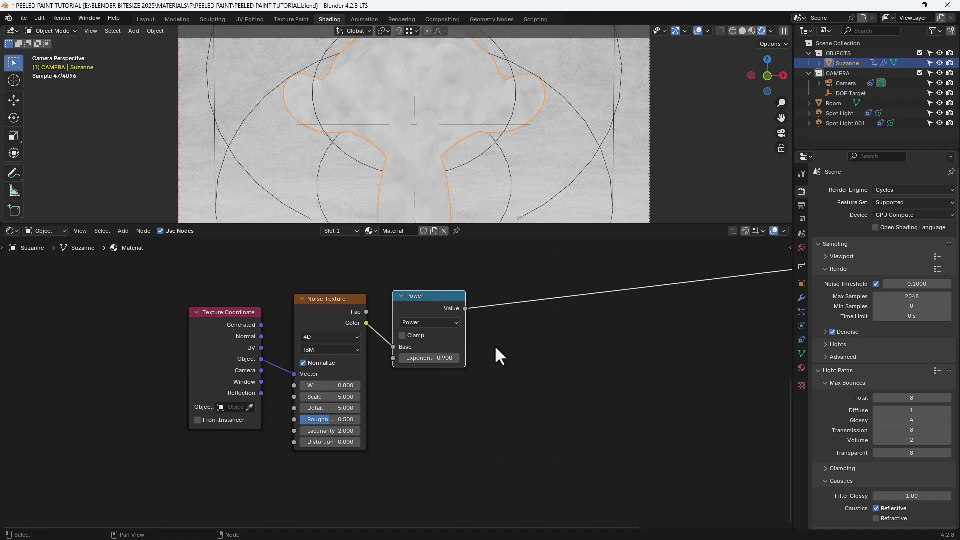
Step: Insert a Color Ramp node into the link between the Power node and the Material Output
left_click(499, 347)
key("shift+a")
type("c")
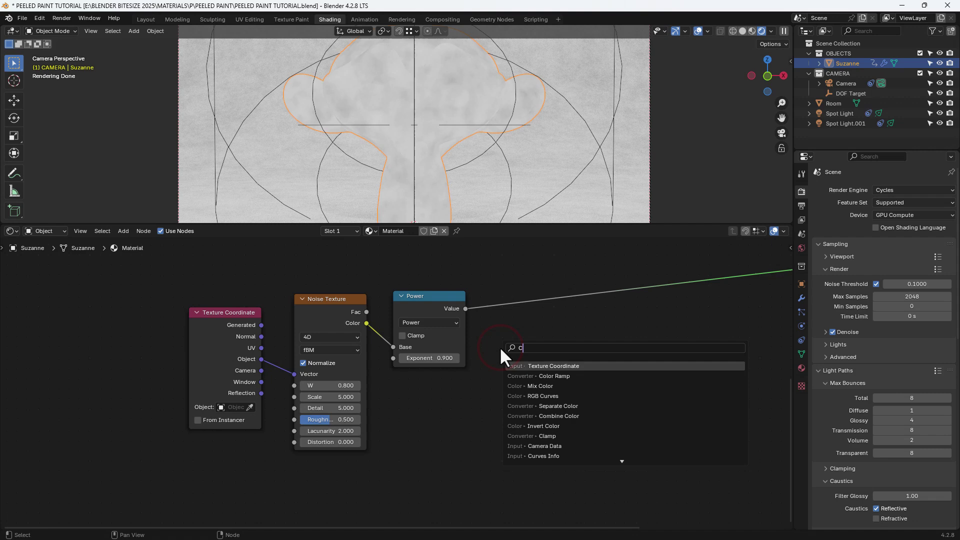
type("OLOR")
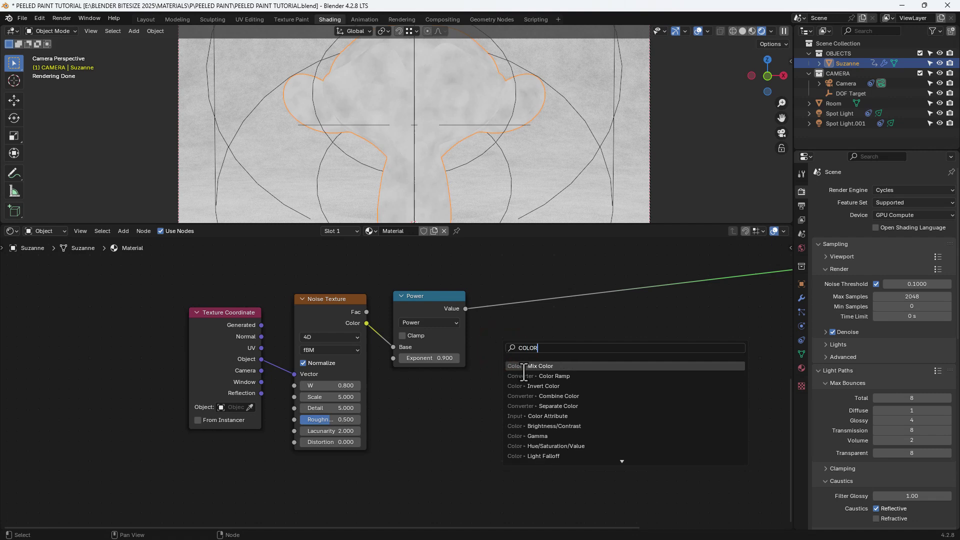
left_click(523, 375)
left_click(500, 295)
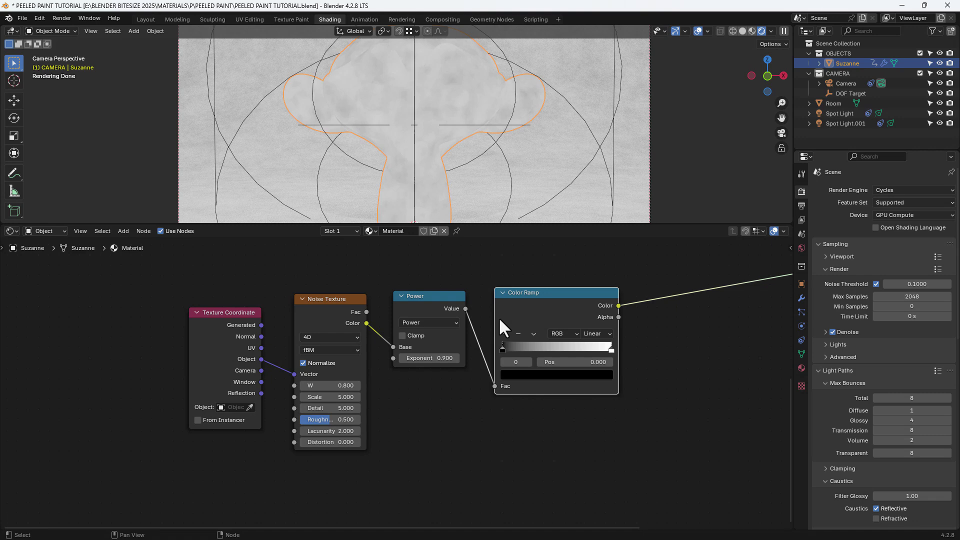
Step: Set the Color Ramp's interpolation to Constant and its white stop's position to 0.5
left_click(593, 335)
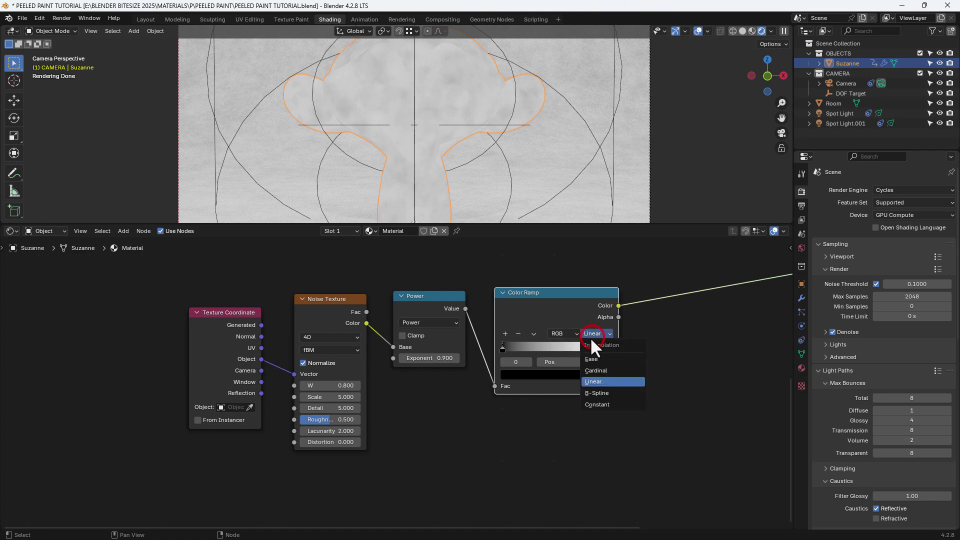
left_click(599, 404)
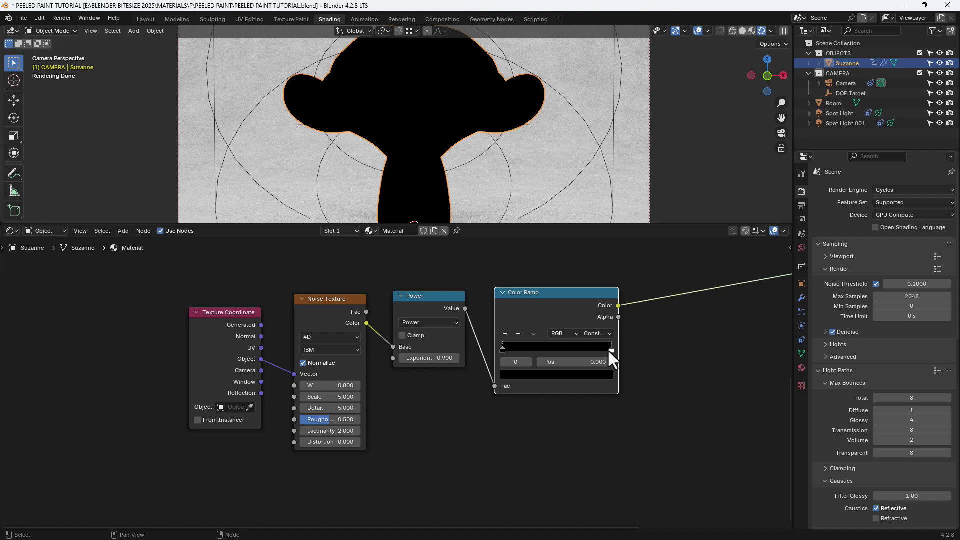
left_click(610, 350)
left_click(580, 361)
type("0.5")
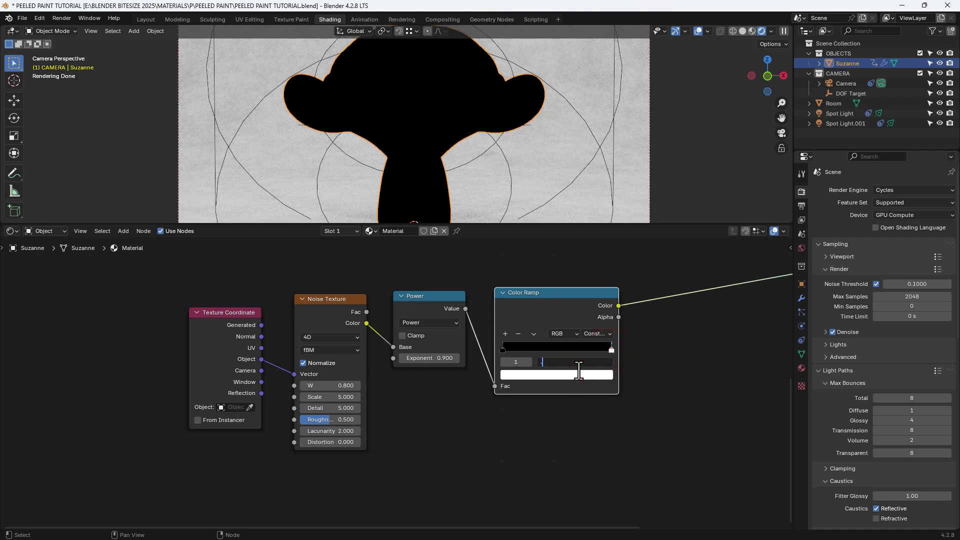
key("Return")
Step: Group the Noise Texture, Power and Color Ramp nodes in a frame labelled MASK
middle_click_drag(578, 368, 513, 392)
left_click(250, 283)
left_click_drag(250, 283, 495, 407)
key("ctrl+j")
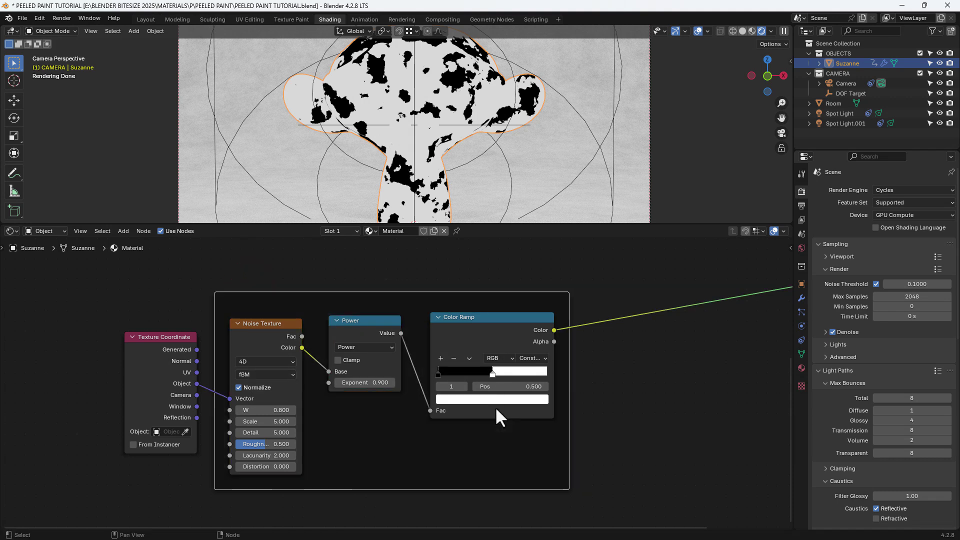
key("n")
left_click(717, 290)
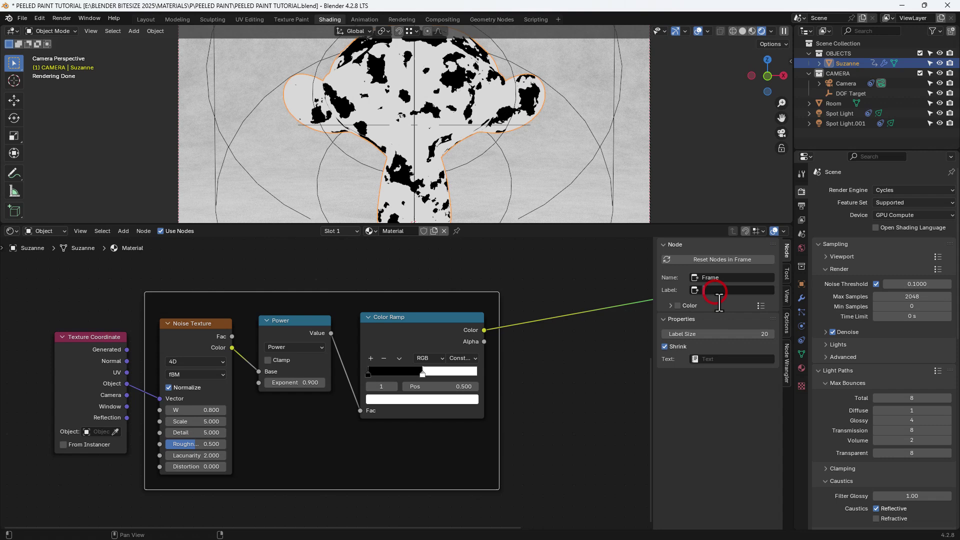
type("MASK")
key("Return")
key("n")
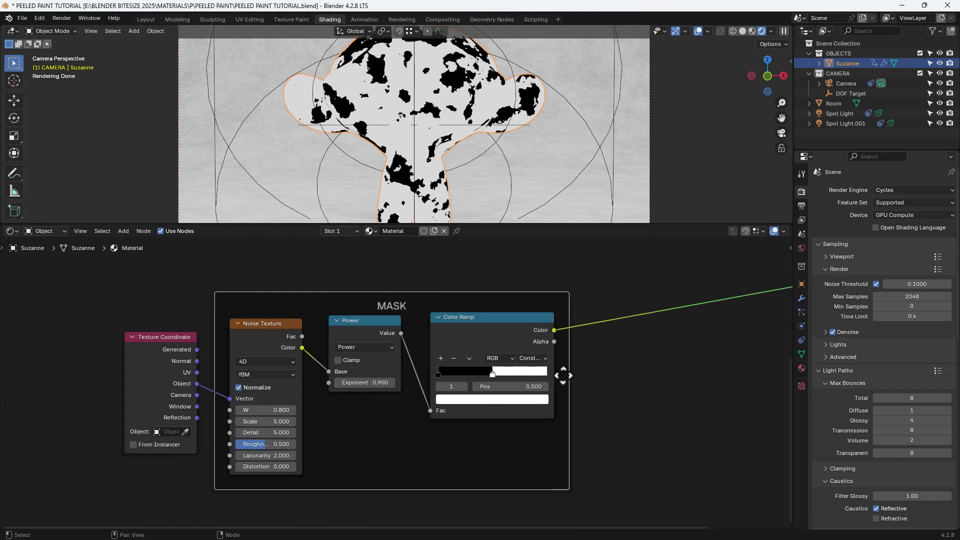
Step: Duplicate the Principled BSDF node, place the copy below the Material Output, and connect the upper original to the output's Surface
scroll(600, 368, "down", 2)
middle_click_drag(601, 367, 590, 423)
scroll(589, 421, "down", 1)
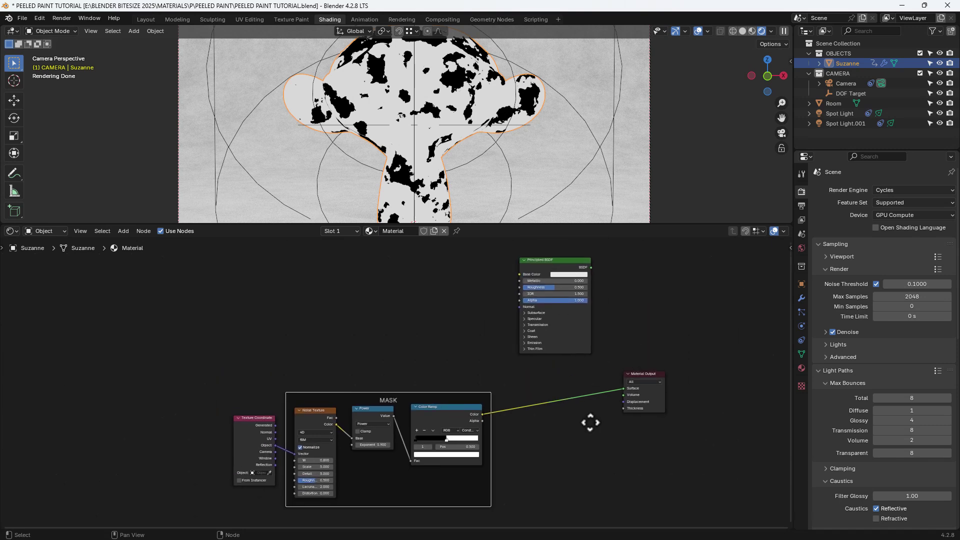
left_click_drag(565, 264, 575, 264)
key("shift+d")
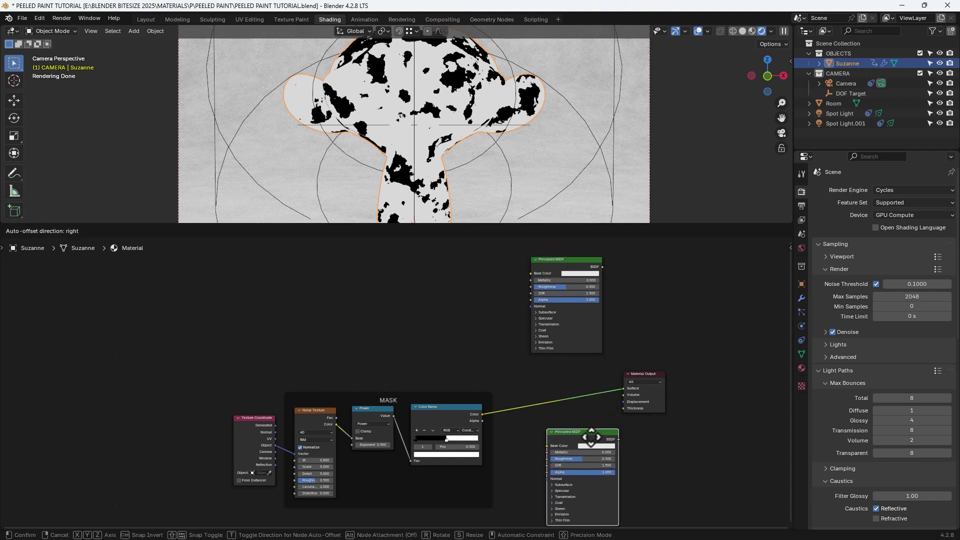
left_click(578, 438)
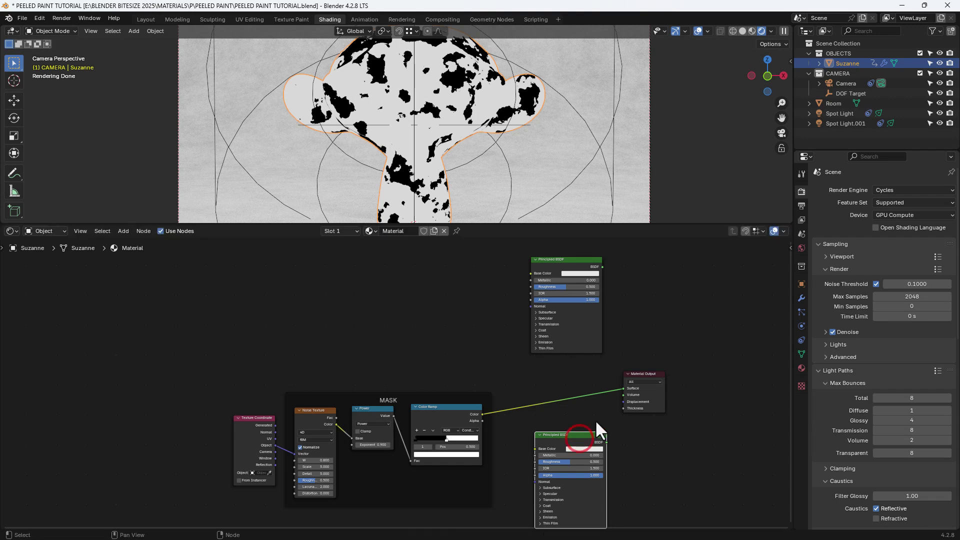
left_click(565, 264, "ctrl+shift")
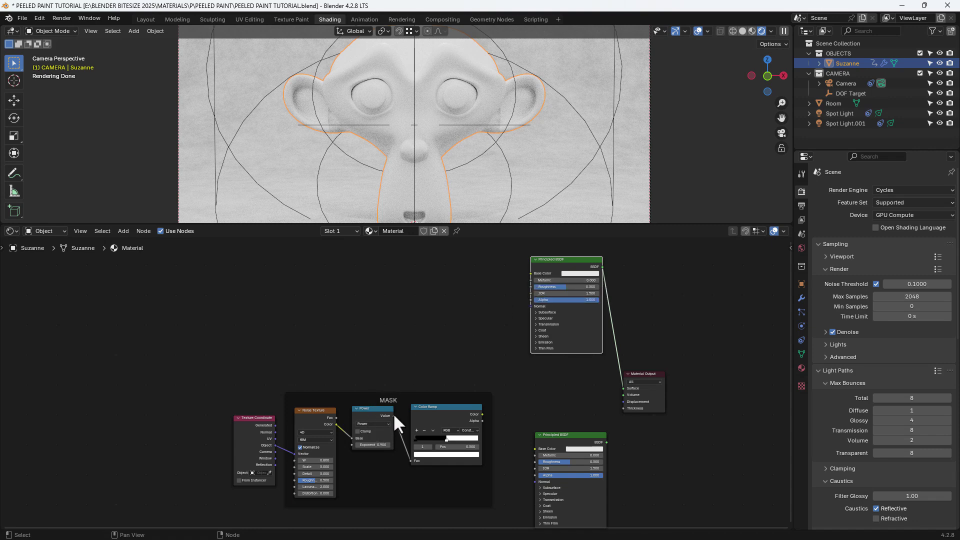
Step: Link the Power node's value to the upper Principled BSDF's Base Color and insert a Color Ramp into that link
left_click_drag(394, 415, 524, 274)
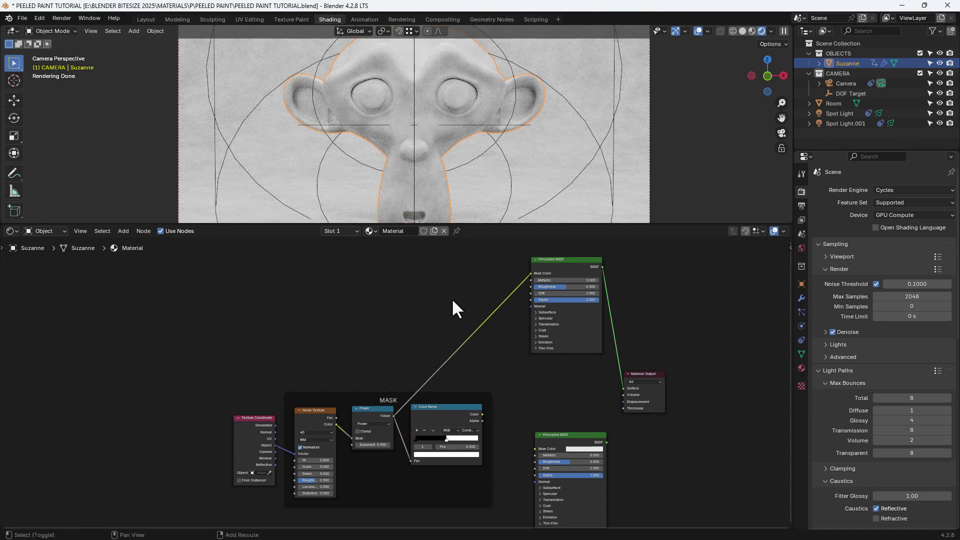
key("shift+a")
type("color")
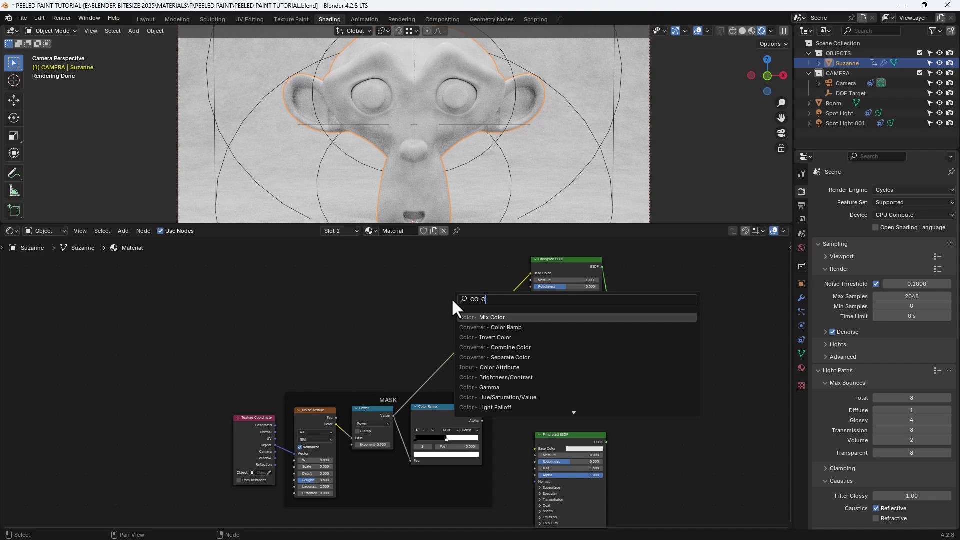
key("Return")
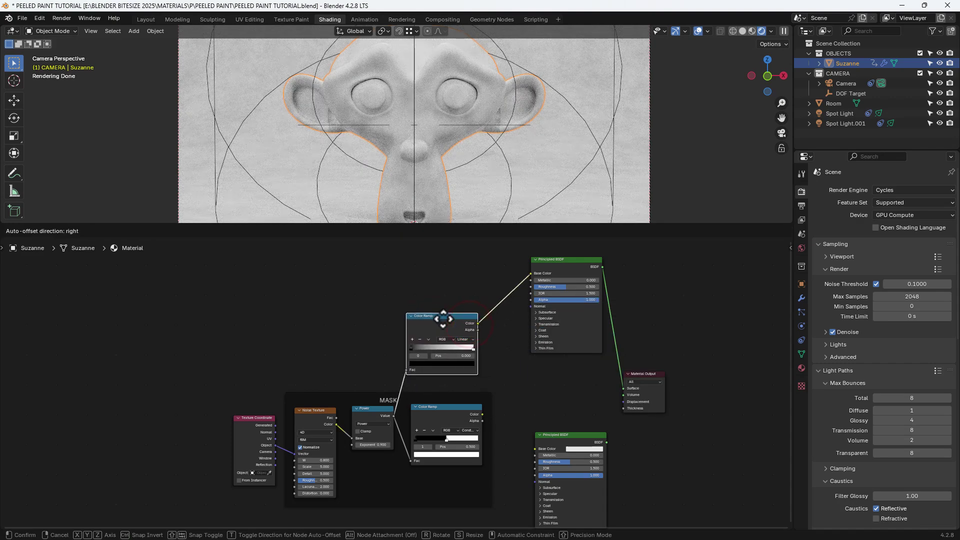
left_click(444, 320)
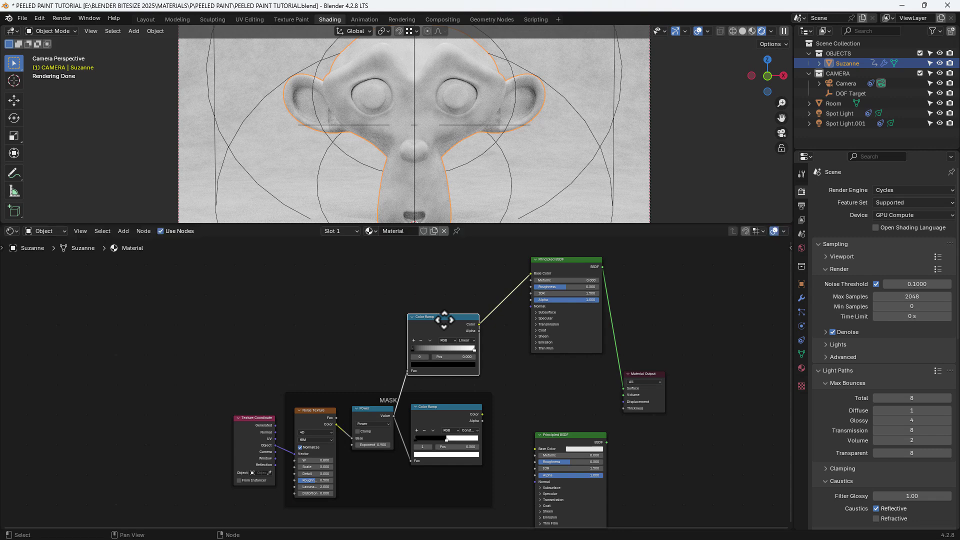
Step: Set the new Color Ramp's interpolation to Ease and raise its black stop's colour value to 1.000, making it white
scroll(425, 365, "up", 4)
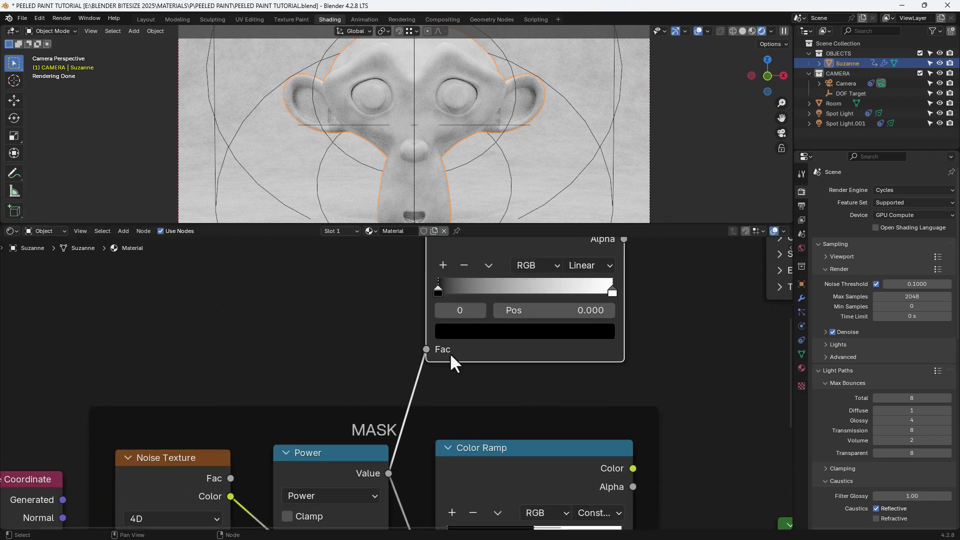
scroll(452, 360, "up", 2)
scroll(435, 360, "up", 2, "shift")
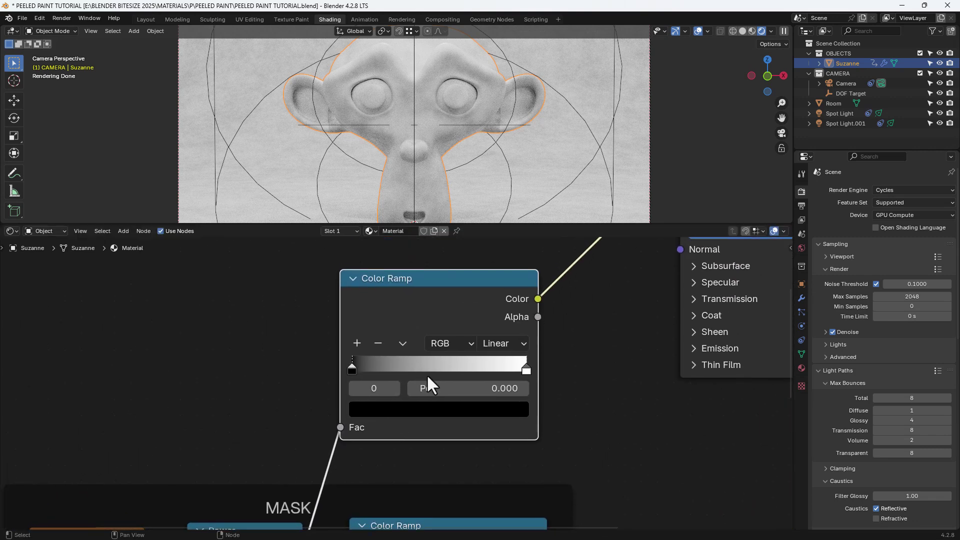
left_click(490, 344)
left_click(491, 383)
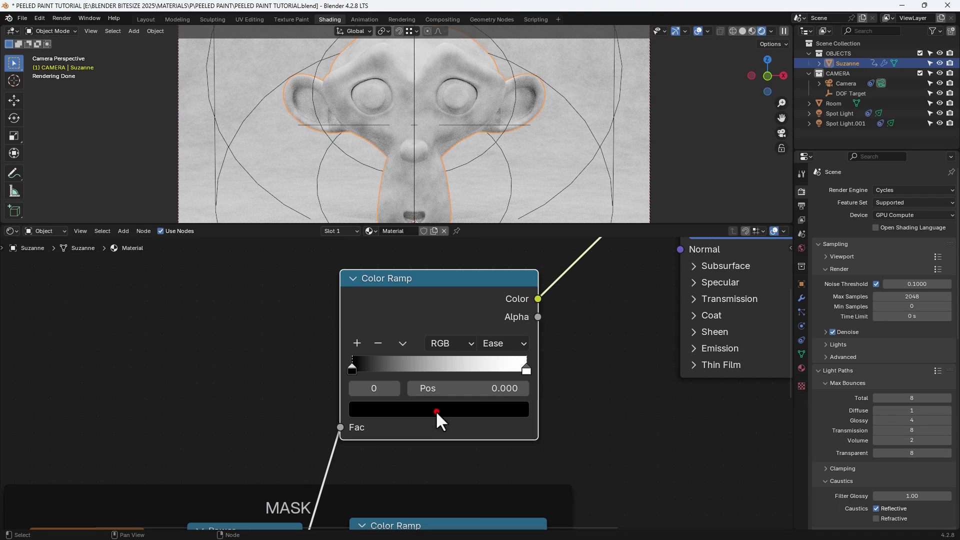
left_click(436, 410)
left_click(438, 312)
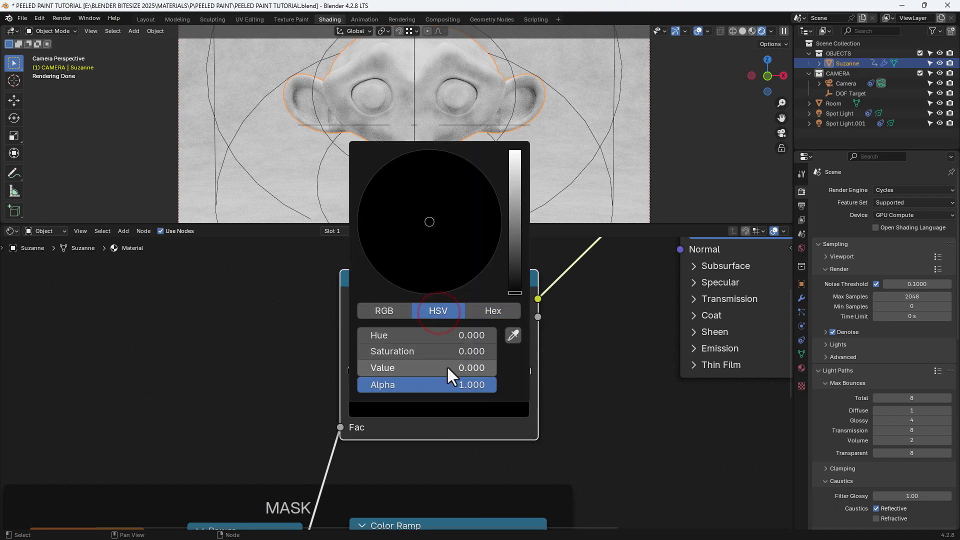
left_click_drag(448, 367, 495, 368)
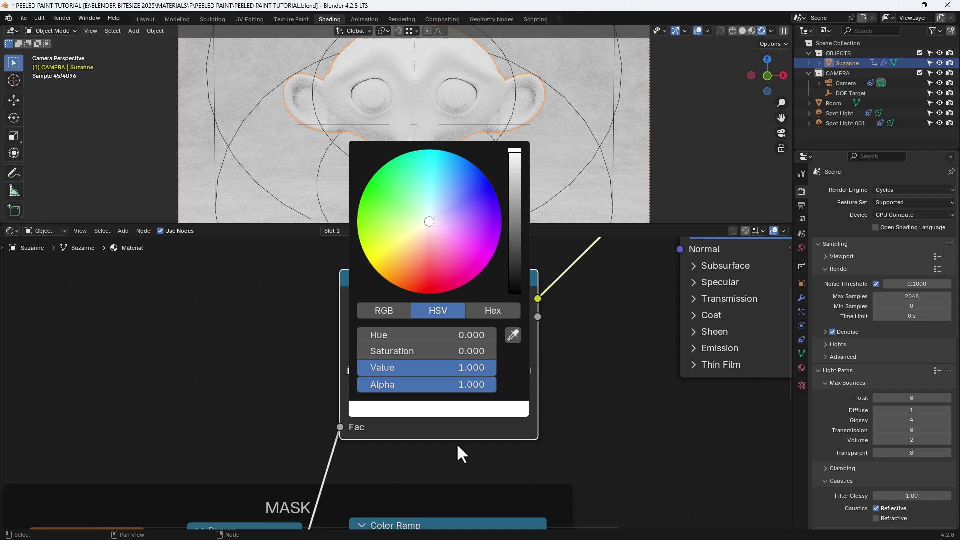
left_click(497, 428)
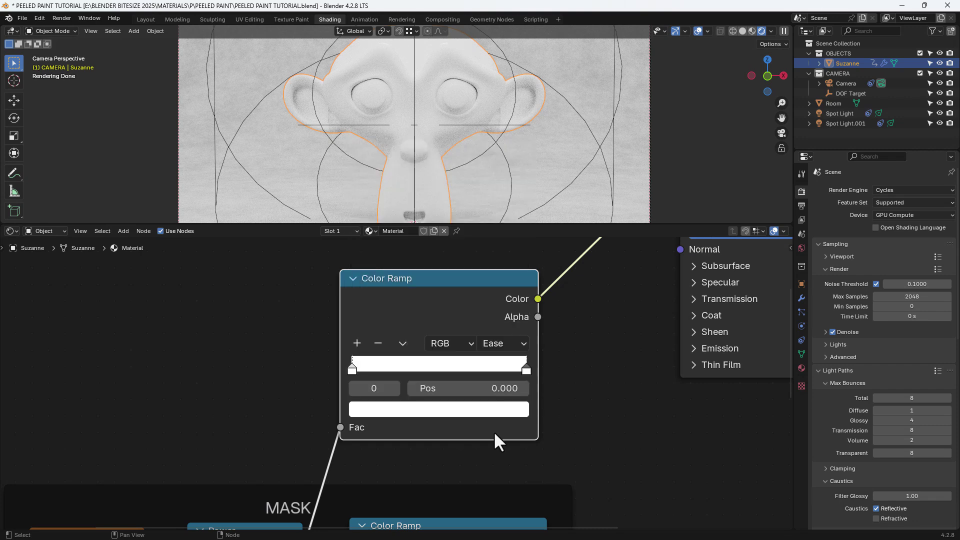
Step: Set the position of the new Color Ramp's first stop to 0.475
left_click(493, 383)
type(".4")
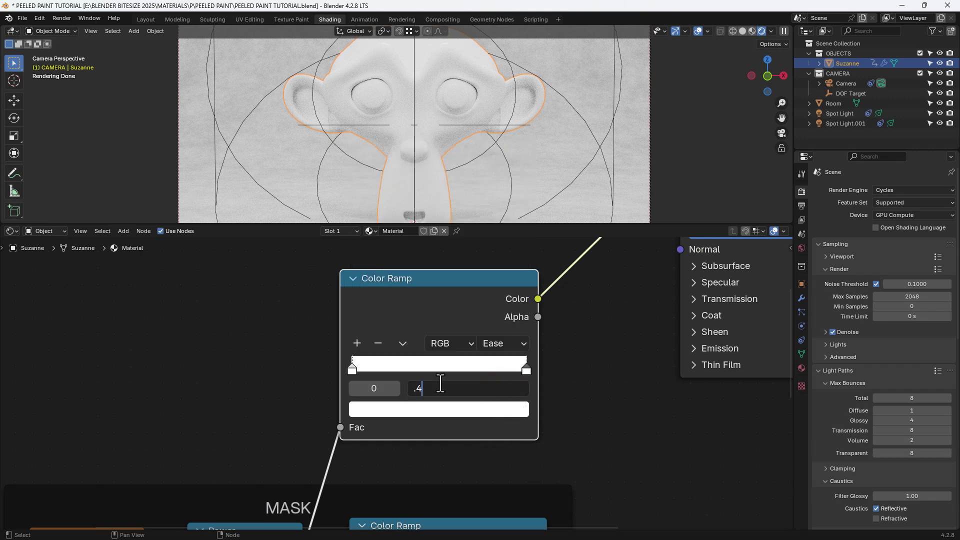
type("75")
key("Return")
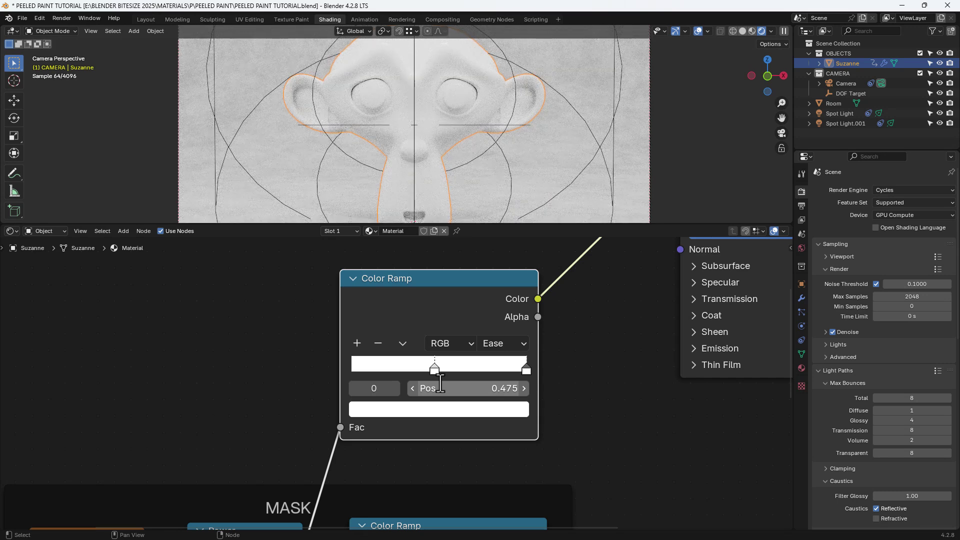
Step: Add a middle stop to the new Color Ramp, make it black, and set its position to 0.5
left_click(355, 343)
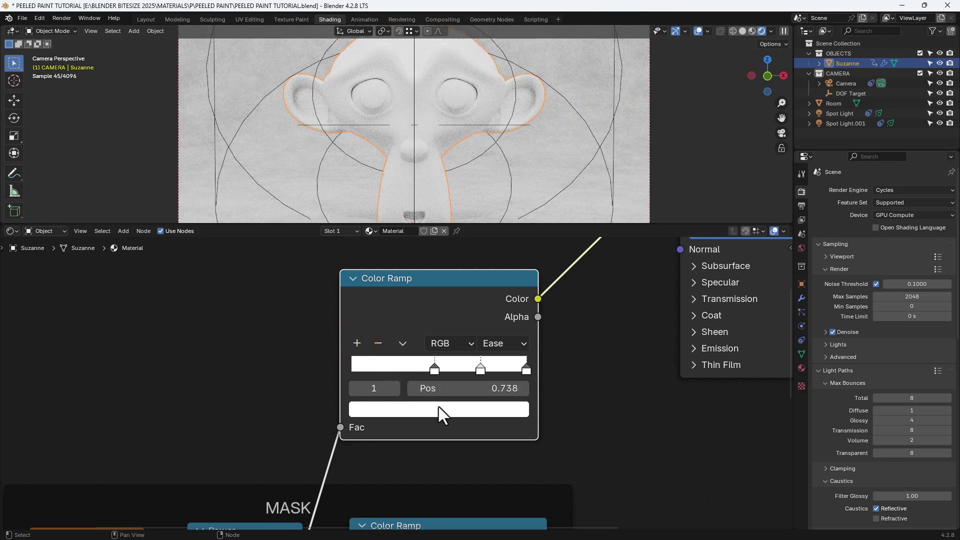
left_click(439, 409)
left_click_drag(429, 368, 427, 371)
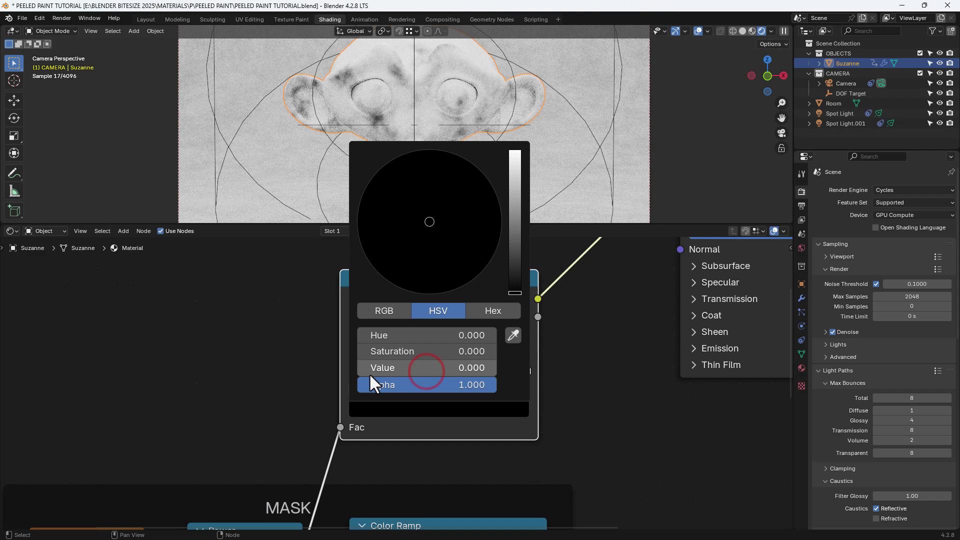
left_click(503, 393)
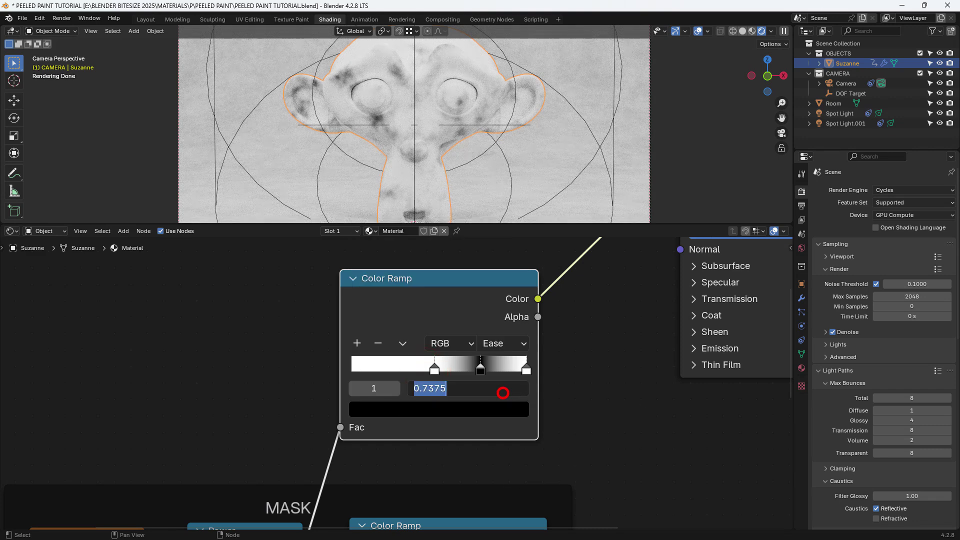
type("0.5")
key("Return")
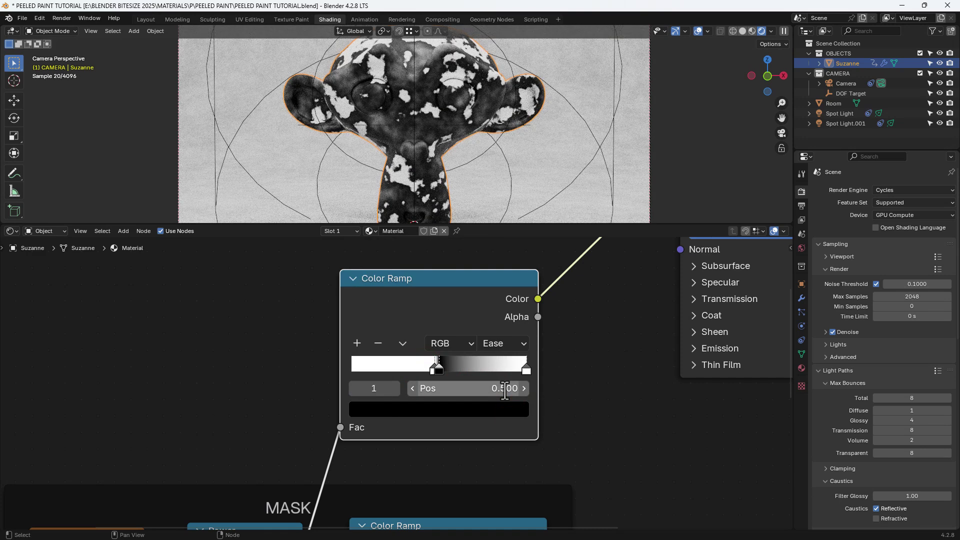
Step: Set the position of the new Color Ramp's last white stop to 0.605
left_click(526, 371)
left_click(494, 389)
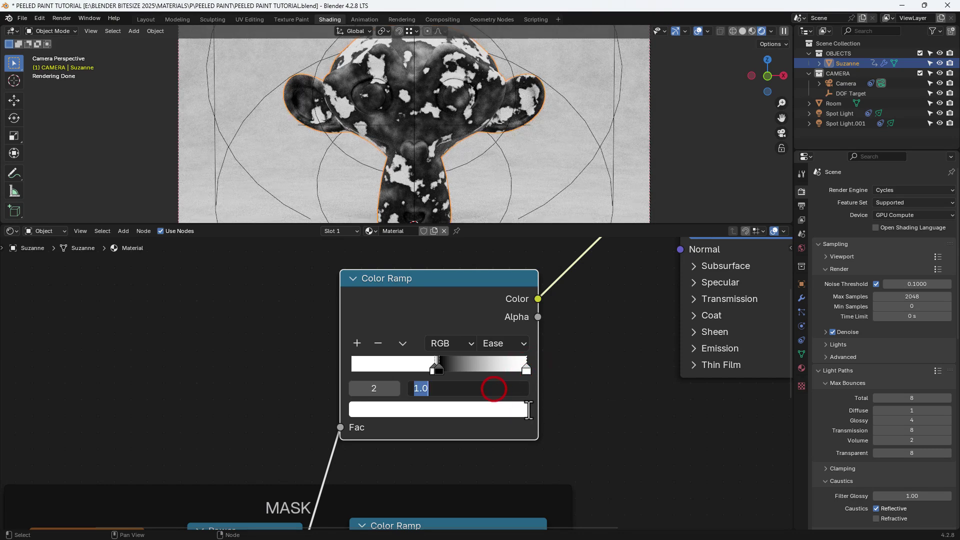
type(".605")
key("Return")
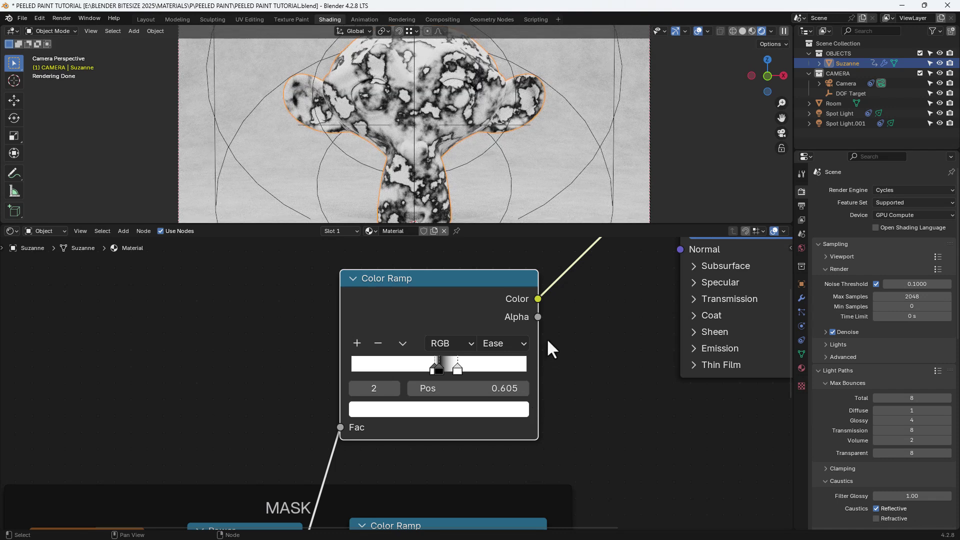
Step: Insert a Mix Color node into the link between the new Color Ramp and the upper Principled BSDF's Base Color
scroll(561, 342, "down", 2)
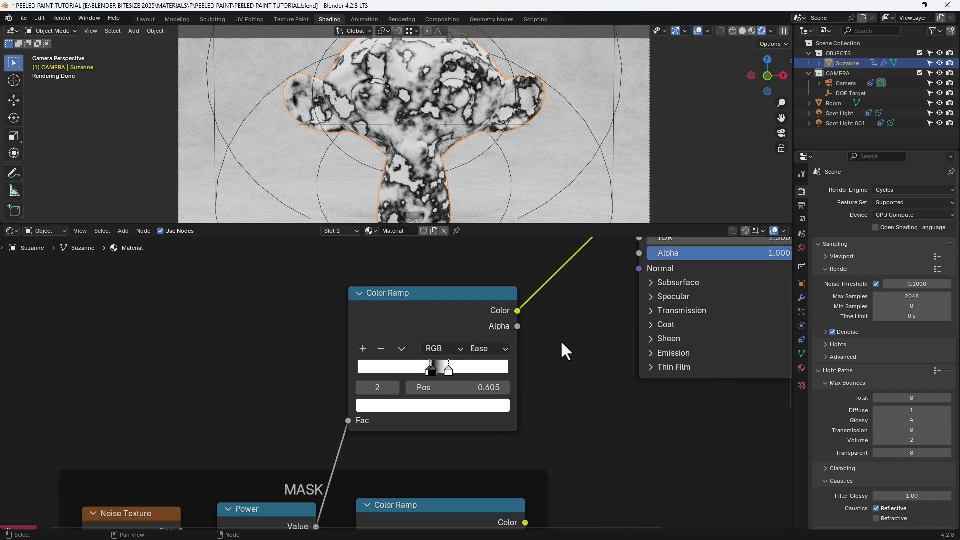
middle_click_drag(560, 340, 558, 405)
key("shift+a")
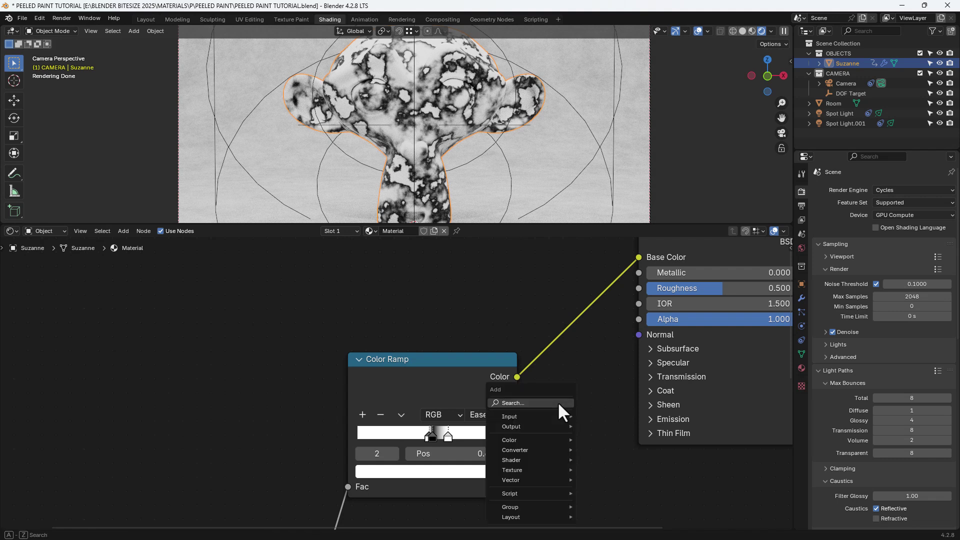
left_click(559, 405)
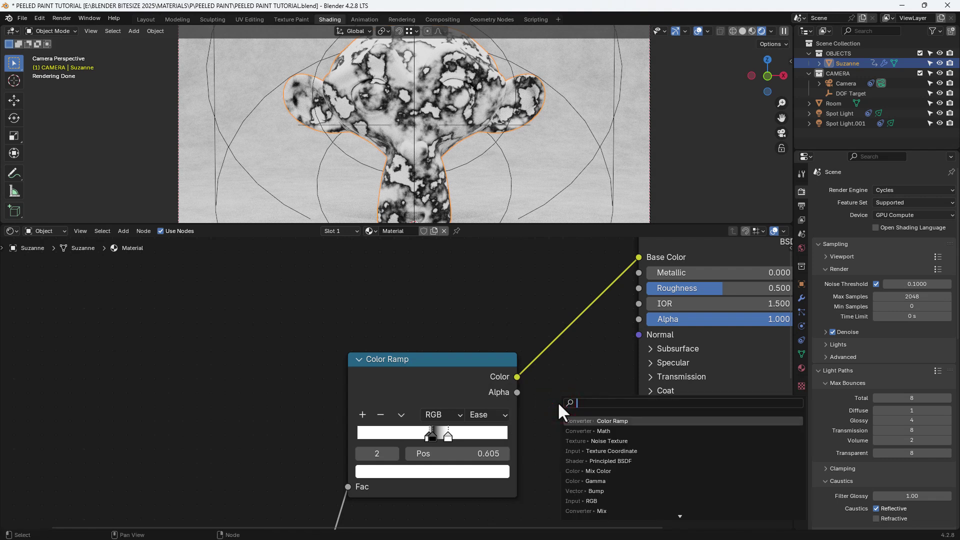
type("colo")
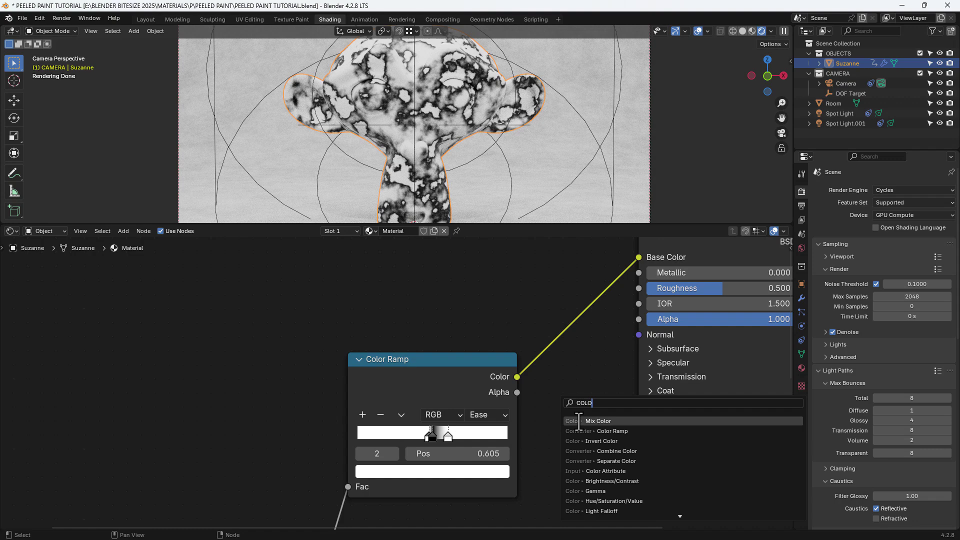
left_click(578, 421)
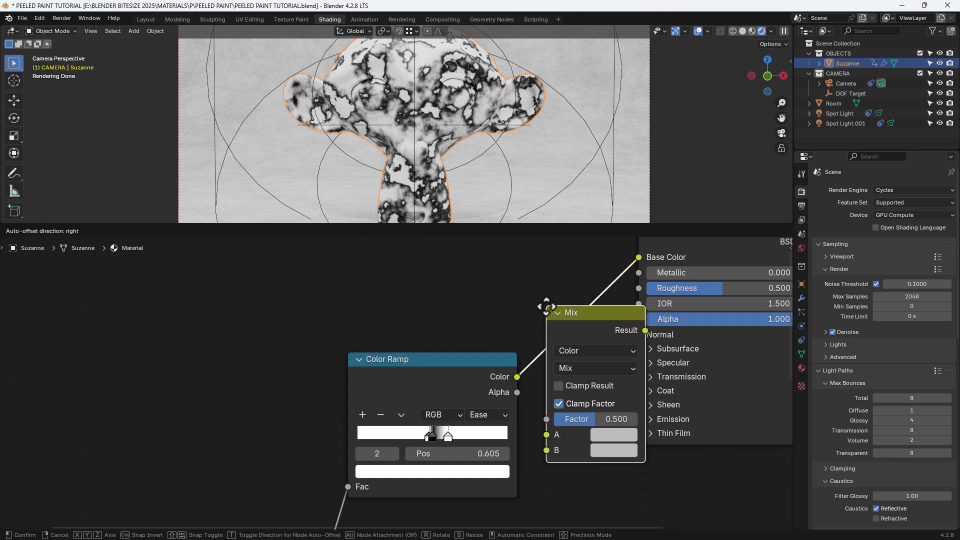
left_click(546, 307)
scroll(545, 305, "down", 2)
middle_click_drag(515, 344, 490, 371)
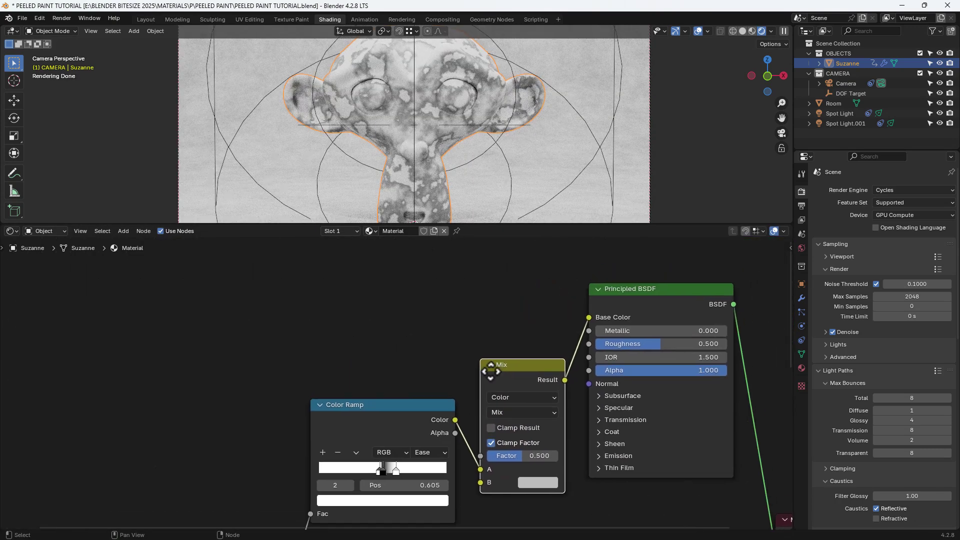
Step: Rearrange the Color Ramp and Mix nodes, moving the Mix node up beside the upper Principled BSDF
left_click_drag(360, 336, 502, 395)
left_click(411, 339)
left_click_drag(415, 343, 540, 428)
left_click_drag(502, 373, 495, 306)
scroll(469, 353, "up", 1)
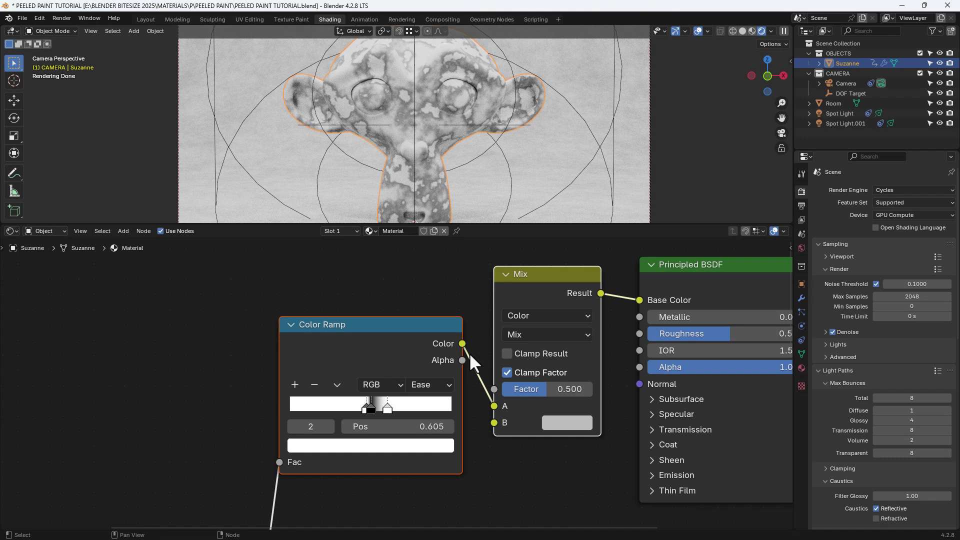
Step: Change the Mix node's blending mode to Multiply and set its factor to 1.000
left_click(524, 335)
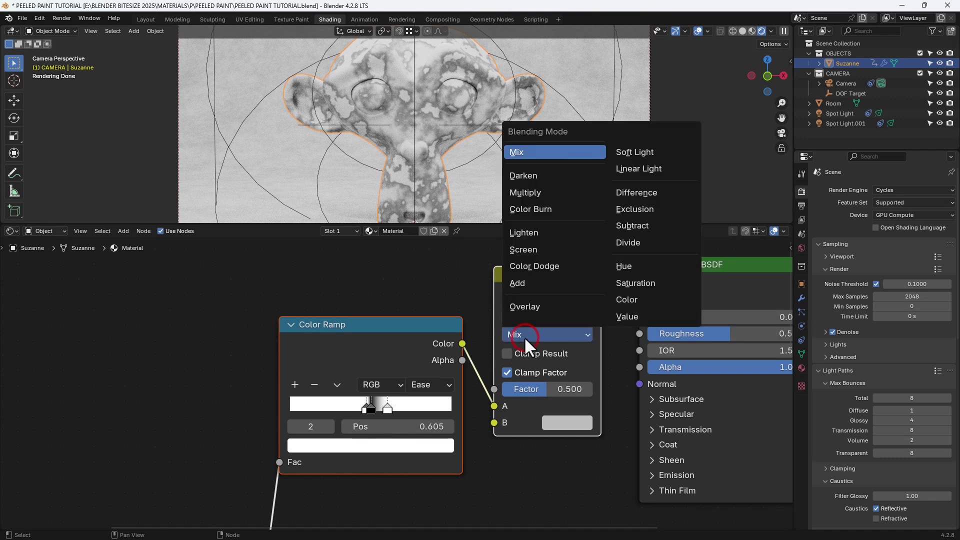
left_click(527, 192)
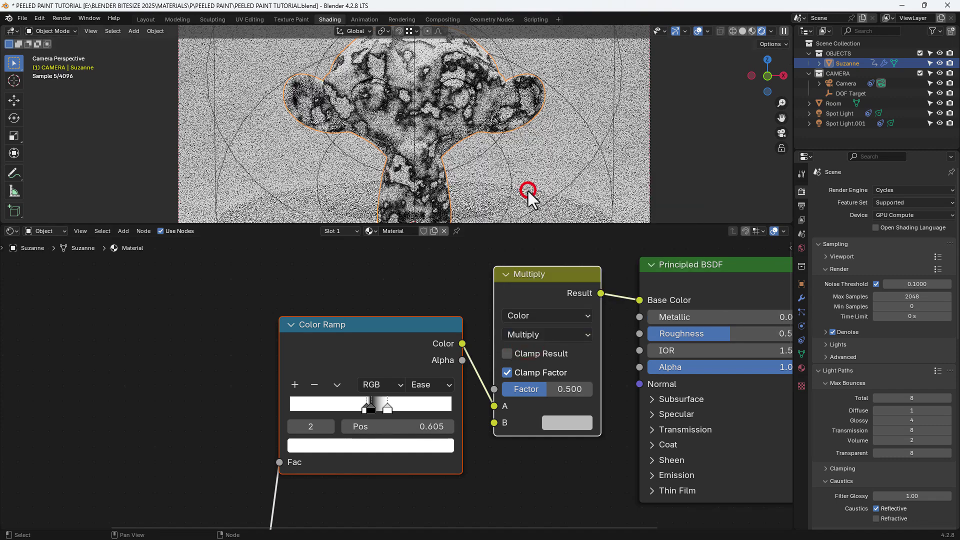
left_click_drag(532, 394, 590, 394)
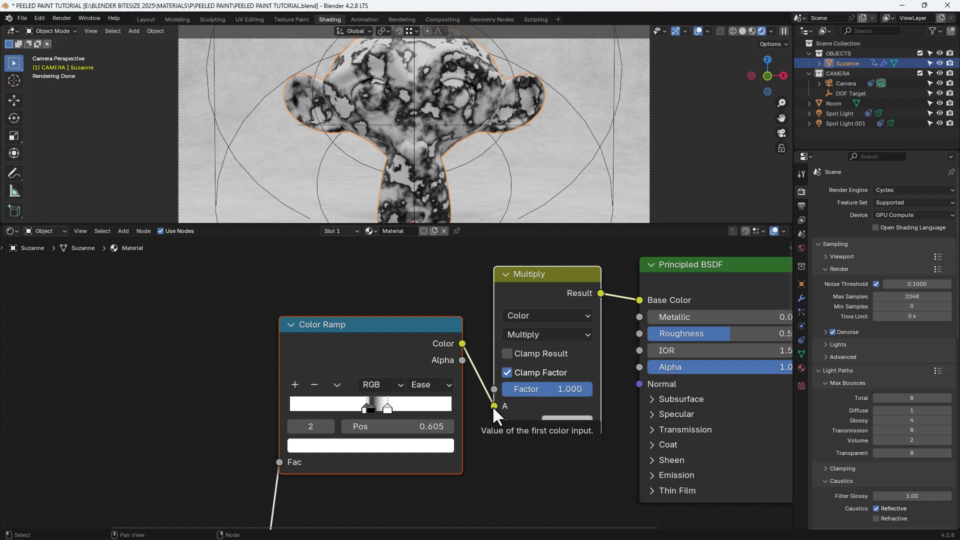
Step: Move the Color Ramp's link from the Multiply node's A input to B and shift the Color Ramp node downward
left_click_drag(492, 406, 493, 423)
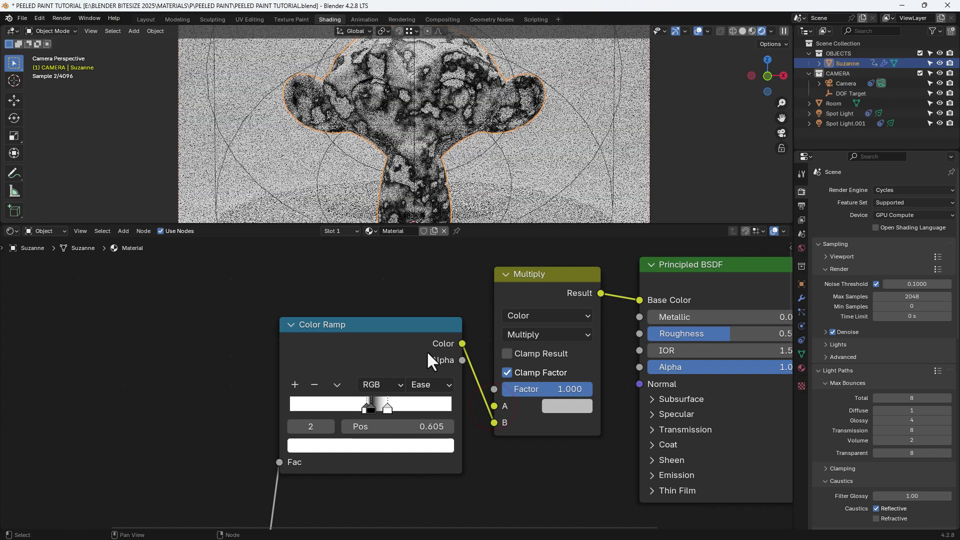
left_click_drag(425, 339, 420, 396)
left_click(434, 330)
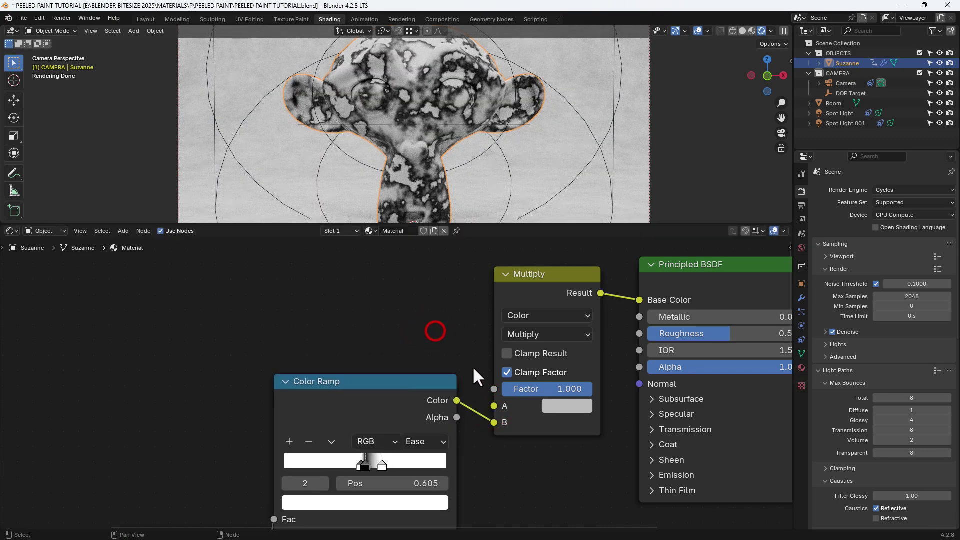
Step: Add a Gamma node feeding the Multiply node's A input and set its gamma to 0.900
left_click_drag(493, 406, 366, 280)
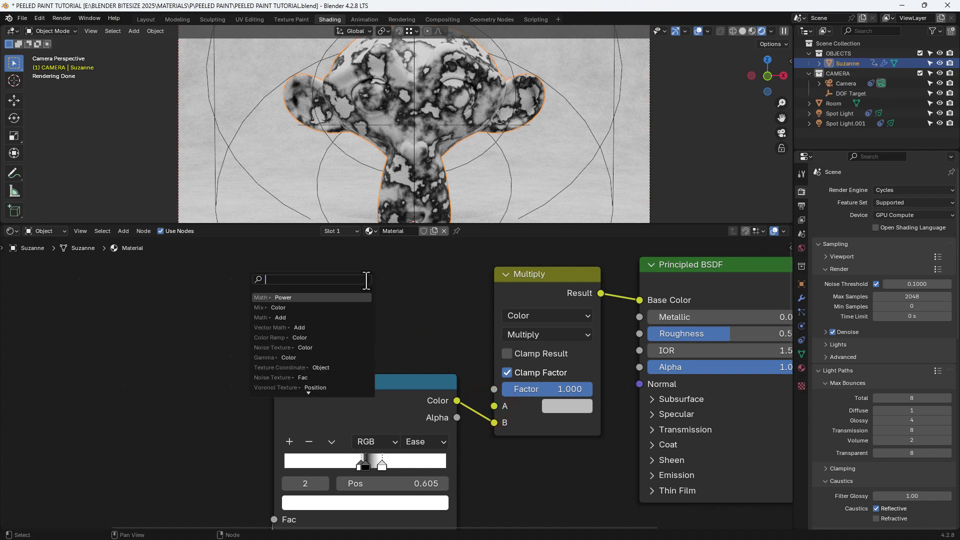
type("GAMMA")
key("Return")
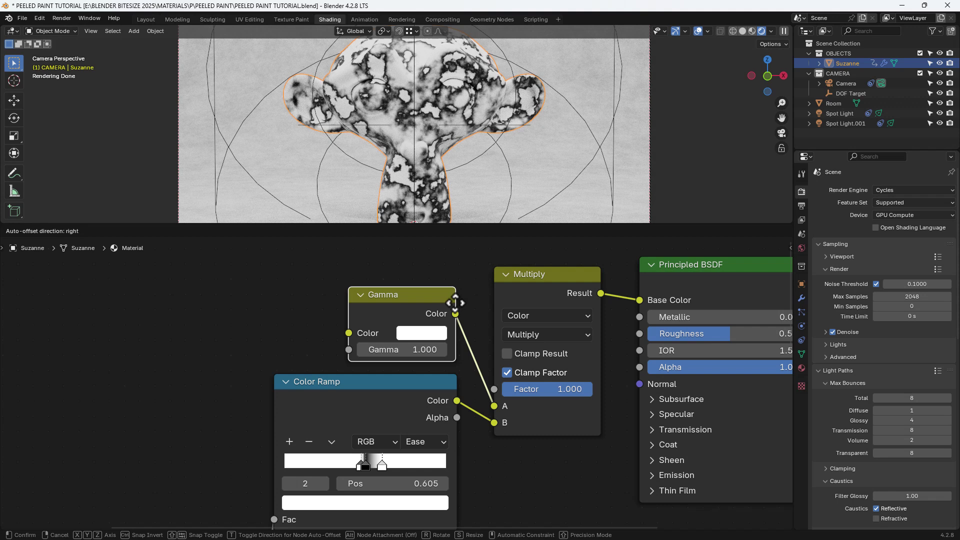
left_click(455, 307)
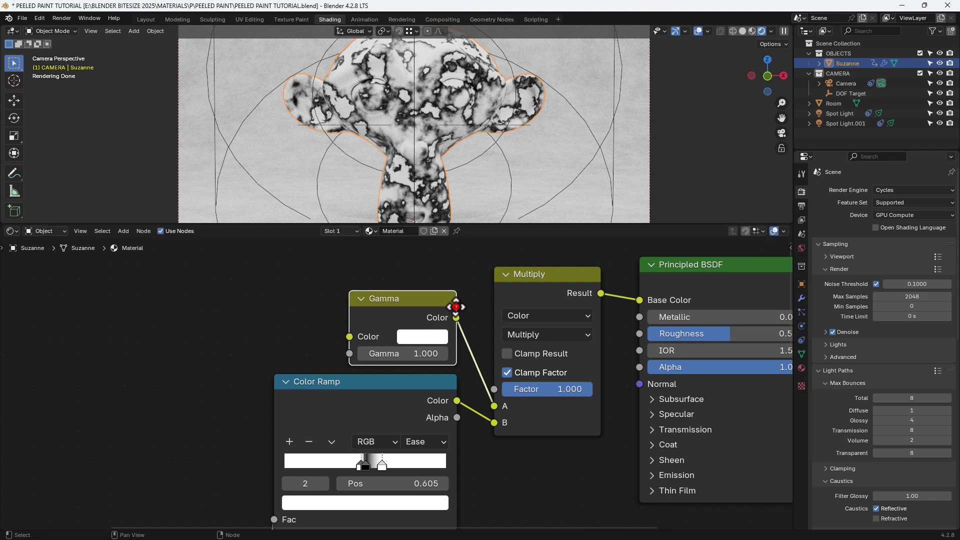
left_click(423, 354)
type("0.9")
key("Return")
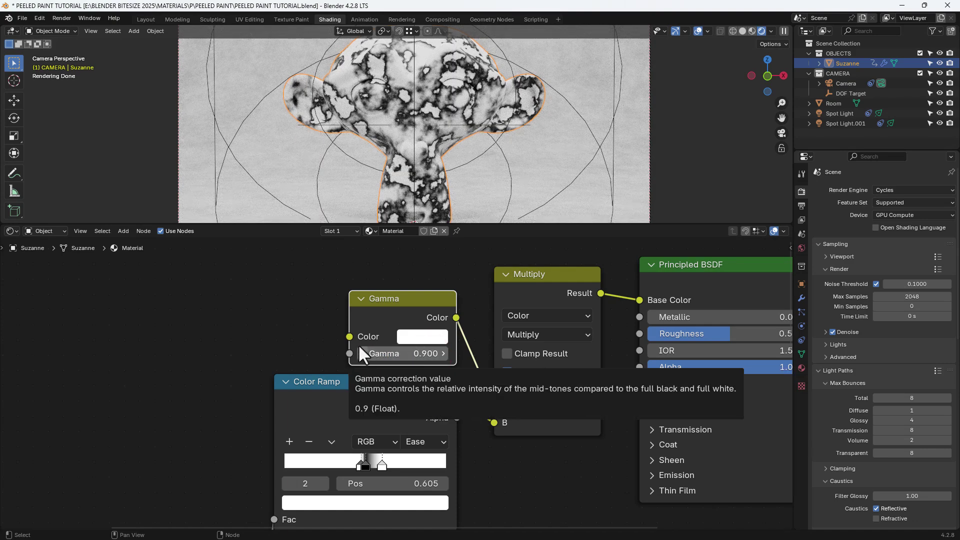
Step: Add a Color Ramp node feeding the Gamma node's Color input and place it beside the Gamma node
left_click_drag(349, 337, 264, 311)
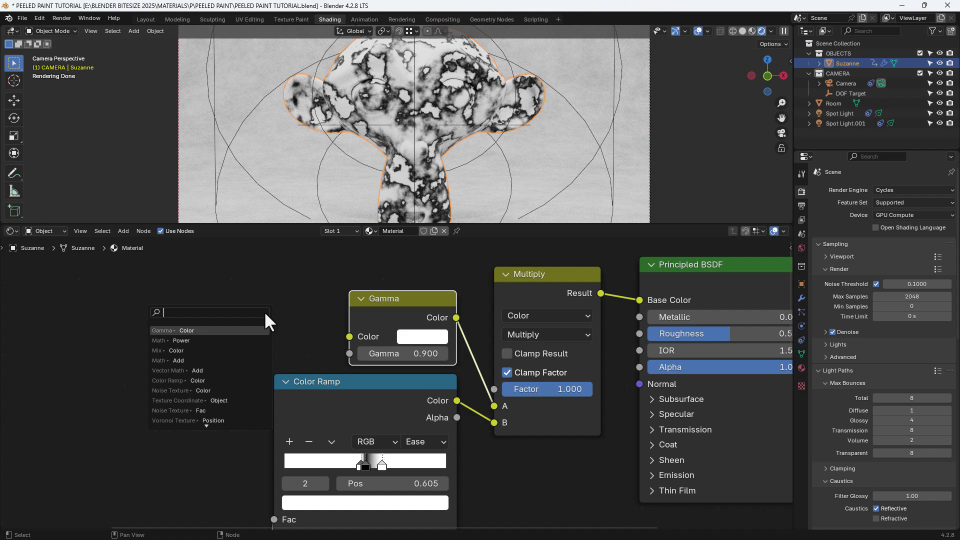
type("colOR RA")
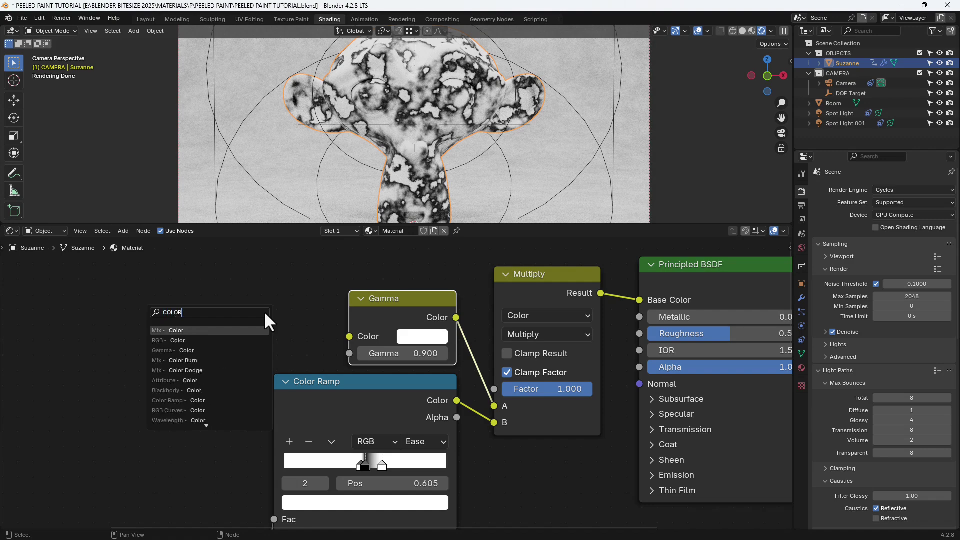
key("Return")
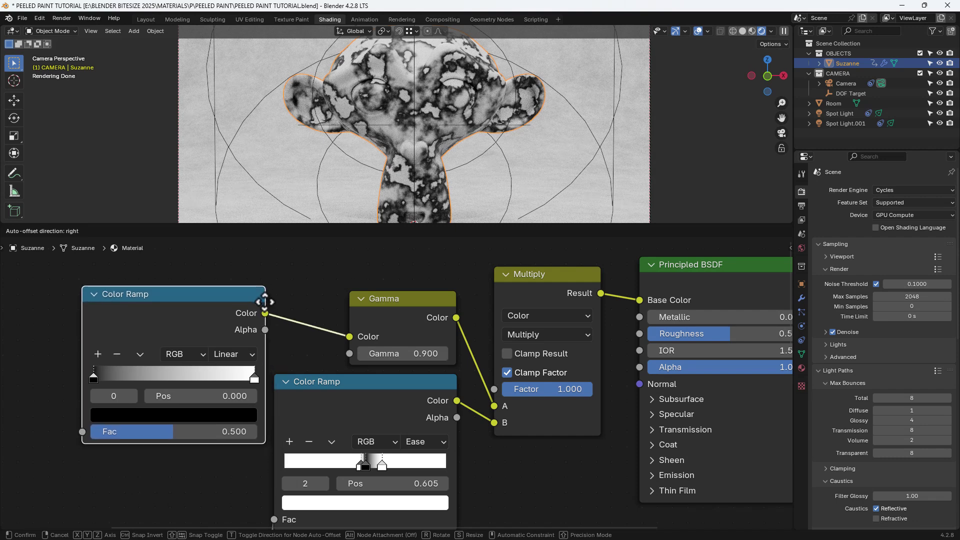
left_click(263, 314)
Step: Set the new Color Ramp's first stop to hex color 43230F at position 0.005
middle_click_drag(205, 340, 346, 337)
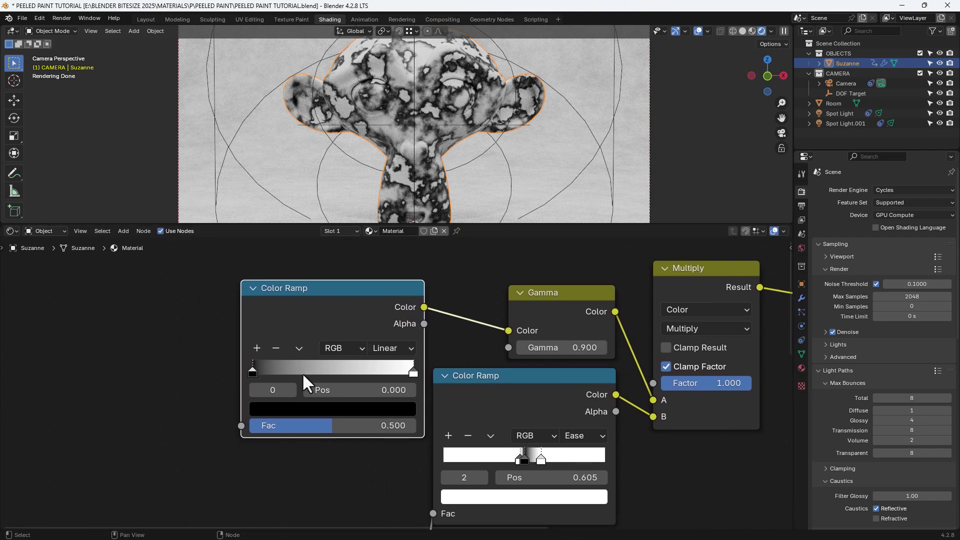
scroll(302, 377, "up", 2)
middle_click_drag(302, 378, 354, 382)
left_click(229, 370)
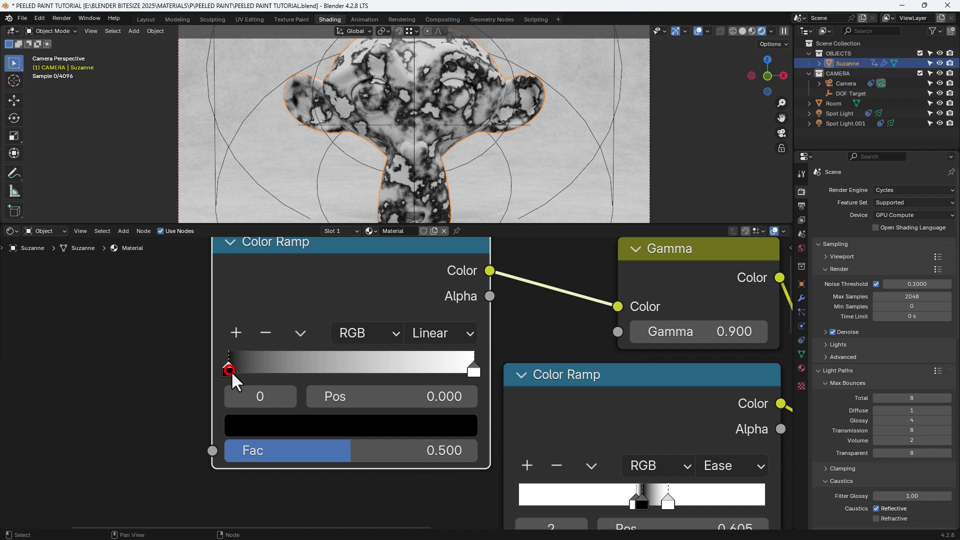
left_click(277, 426)
left_click(406, 286)
left_click(300, 321)
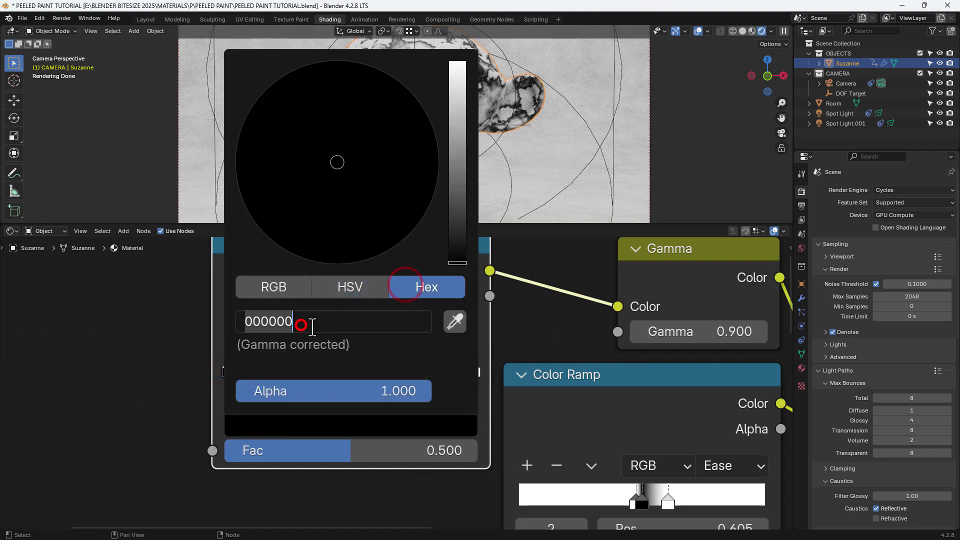
type("43230F")
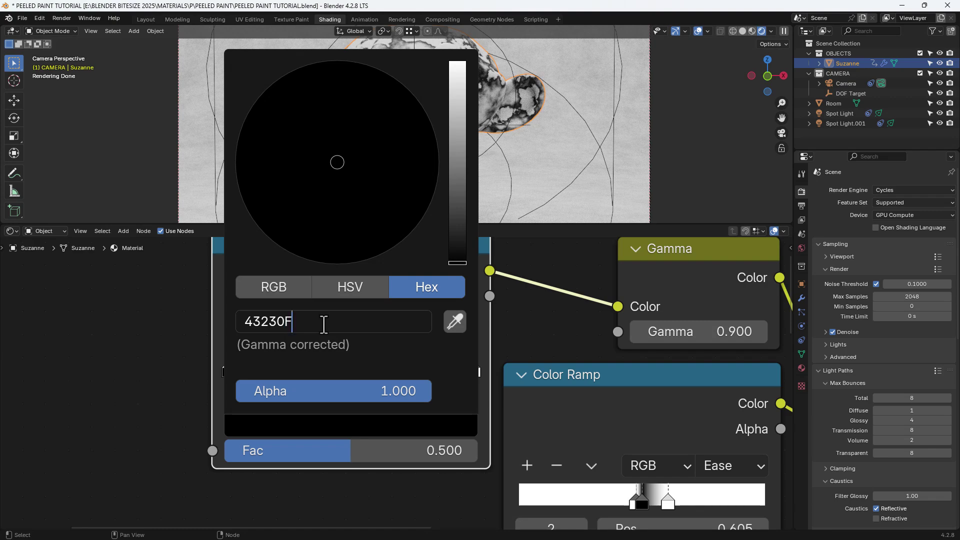
key("Return")
left_click(450, 399)
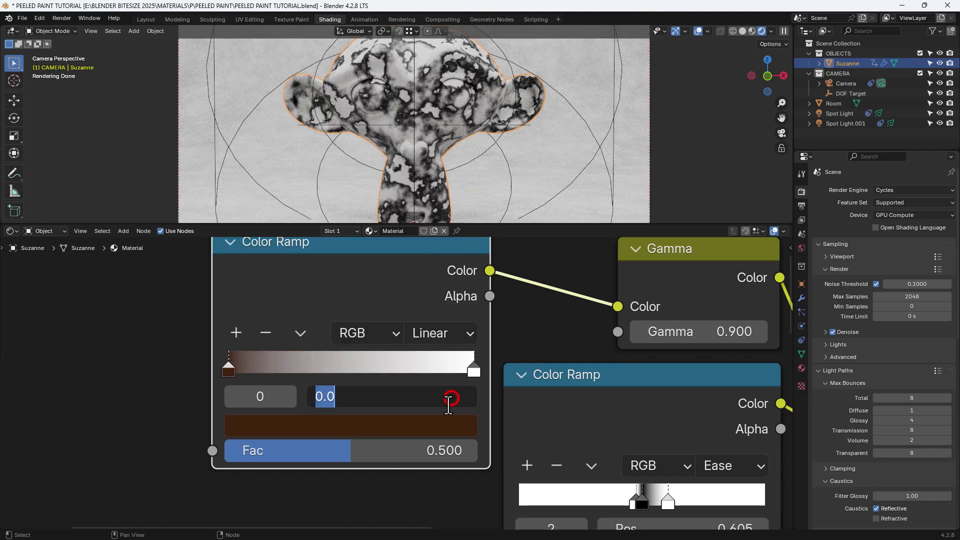
type(".005")
key("Return")
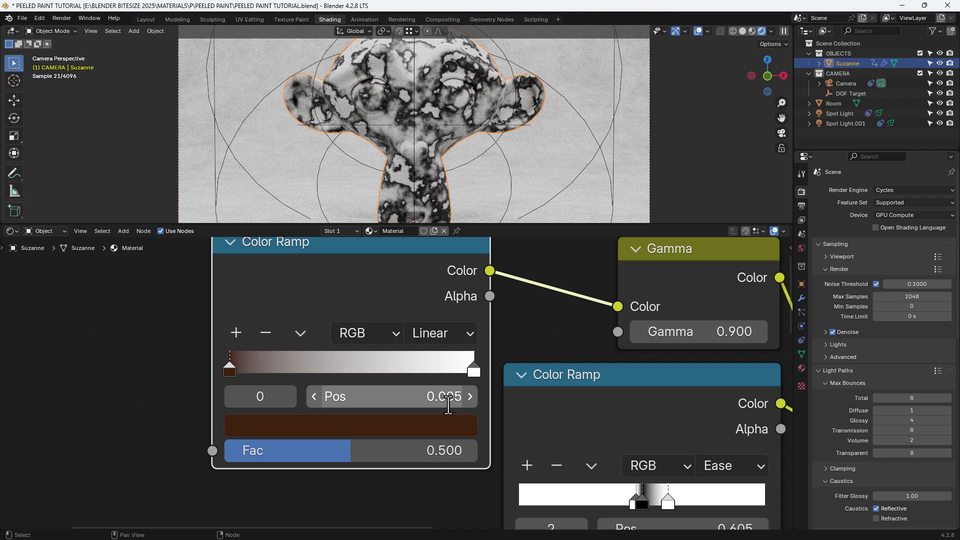
Step: Add a middle stop to the Color Ramp feeding Gamma, with hex color 440F0F at position 0.445
left_click(235, 329)
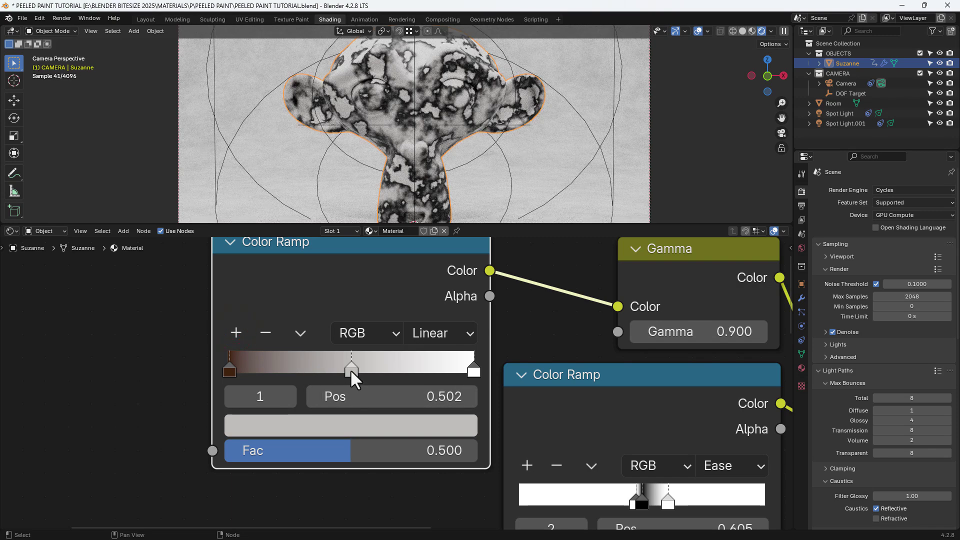
left_click(351, 370)
left_click(353, 425)
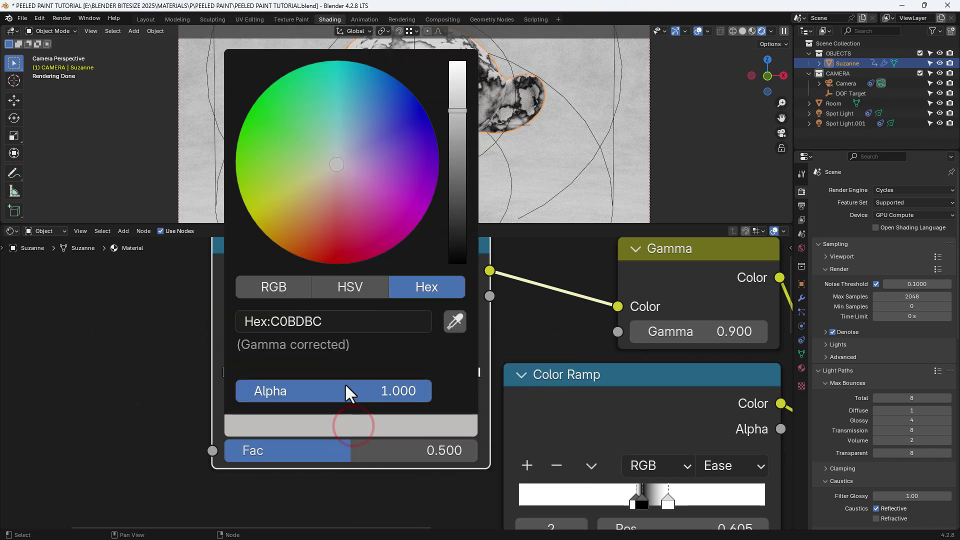
left_click(320, 320)
type("4")
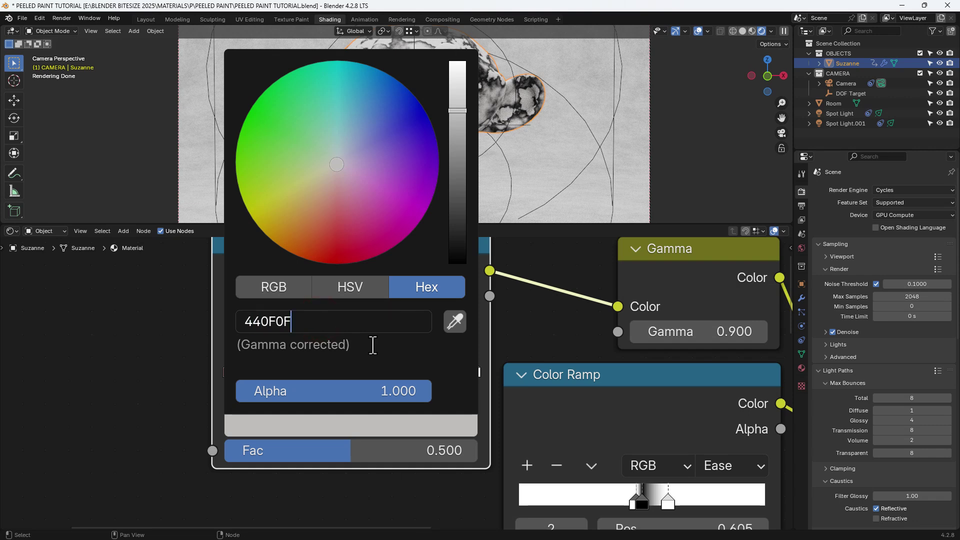
type("40F0F")
key("Return")
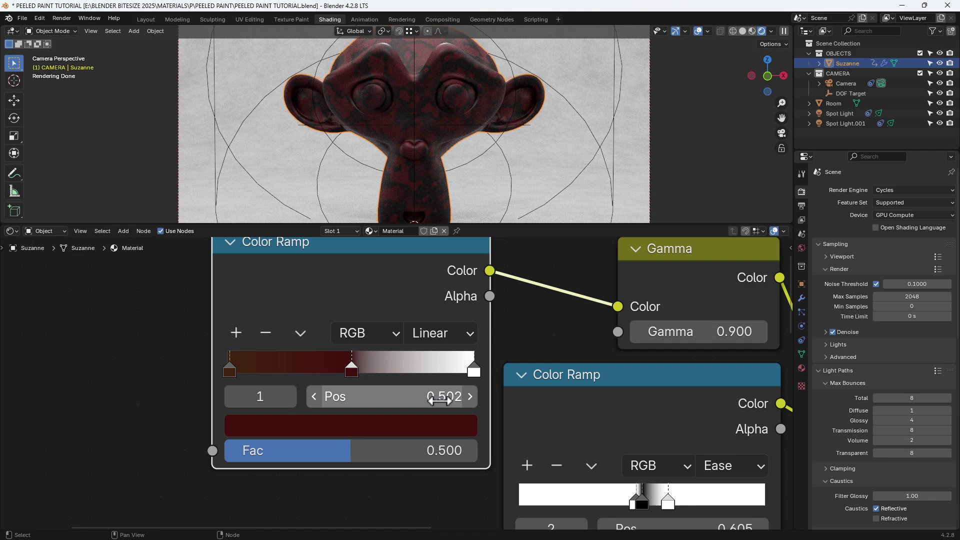
left_click(438, 401)
type(".445")
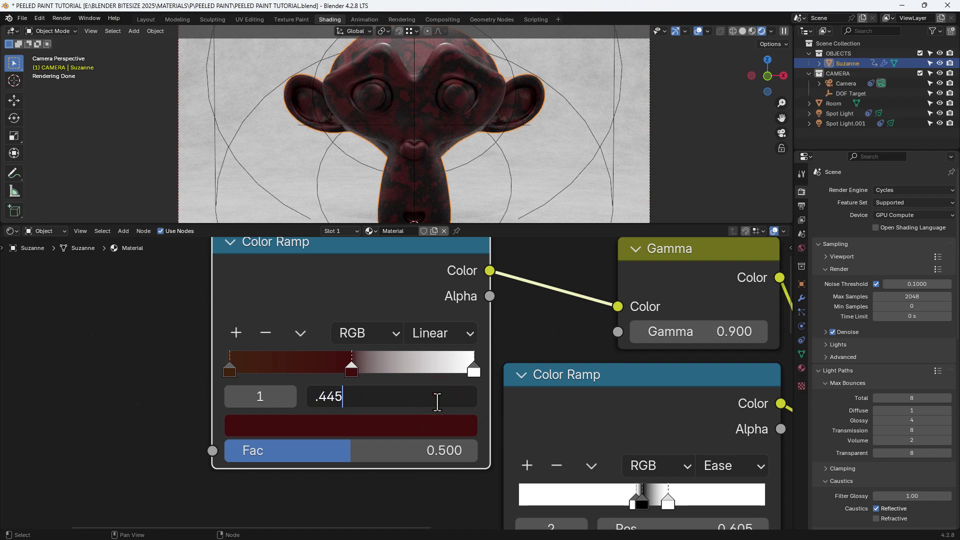
key("Return")
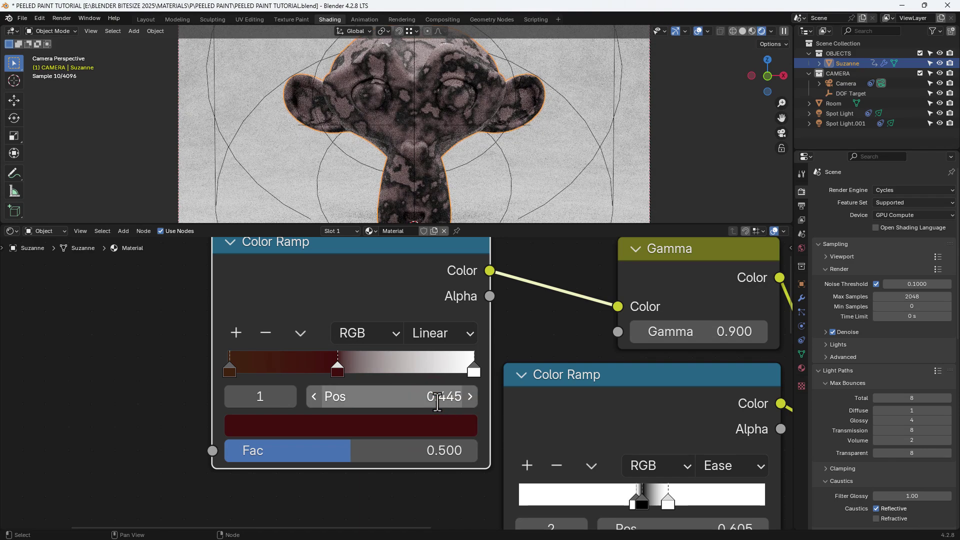
Step: Set the last stop of the Color Ramp feeding Gamma to hex color A15D30 at position 0.564
left_click(475, 369)
left_click(398, 427)
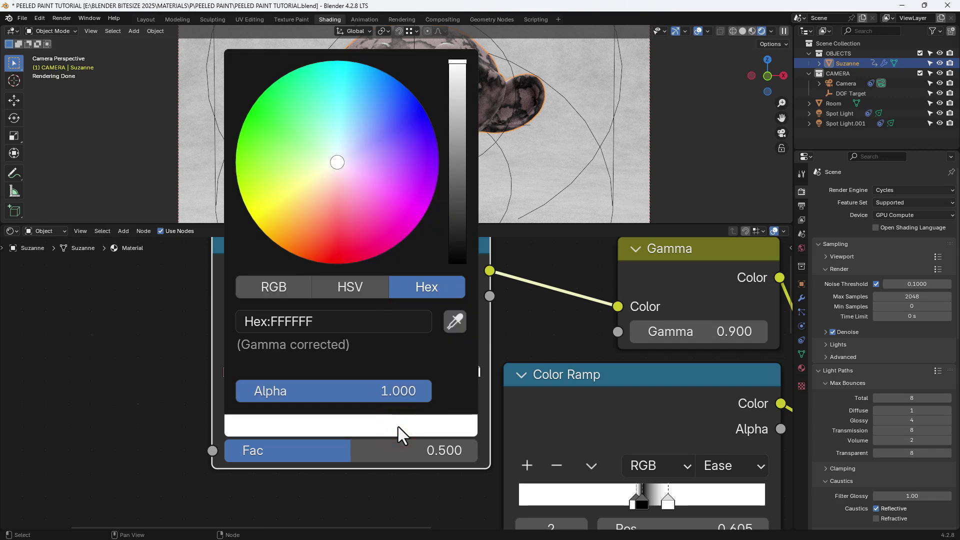
left_click(334, 319)
type("A")
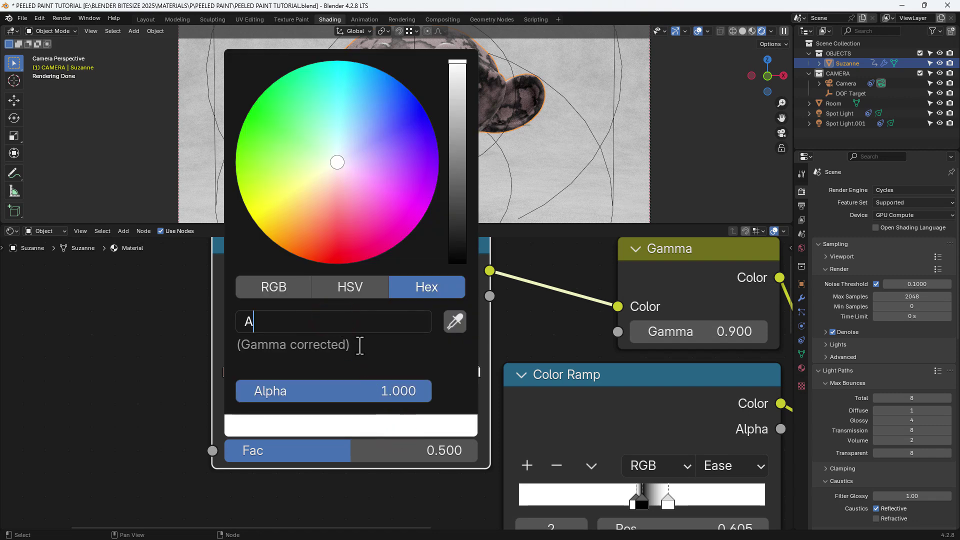
type("15D30")
key("Return")
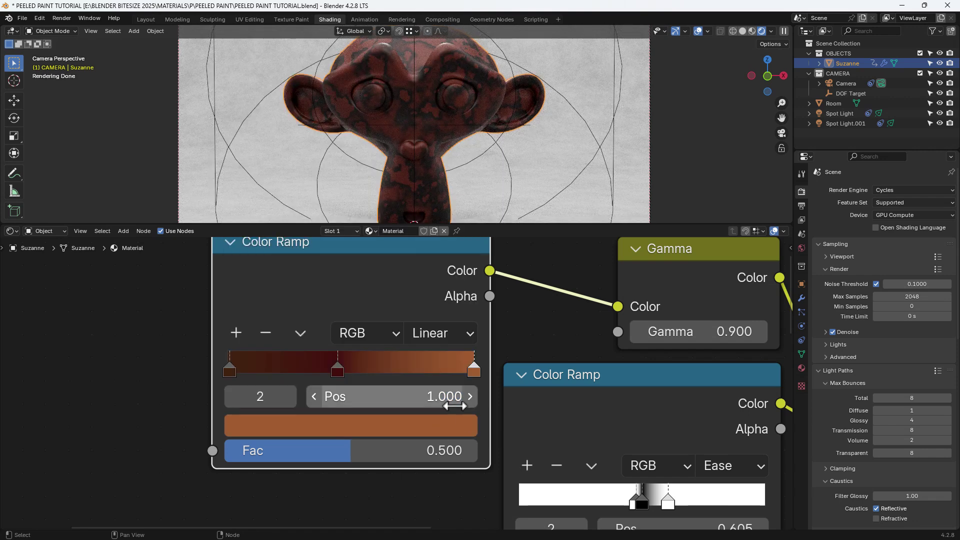
left_click(443, 398)
type(".564")
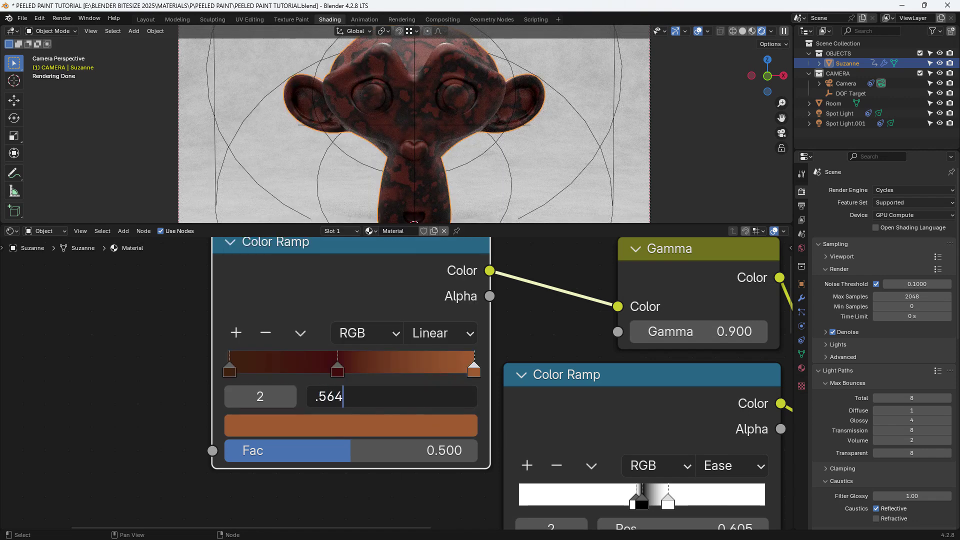
key("Return")
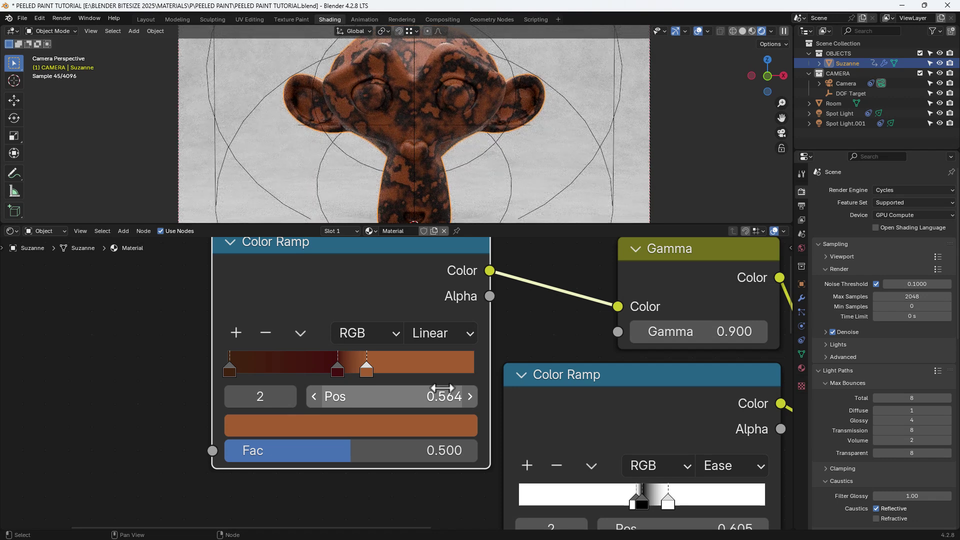
Step: Add a Noise Texture before the brown Color Ramp and connect its Color output to the ramp's Fac input
scroll(435, 366, "down", 1)
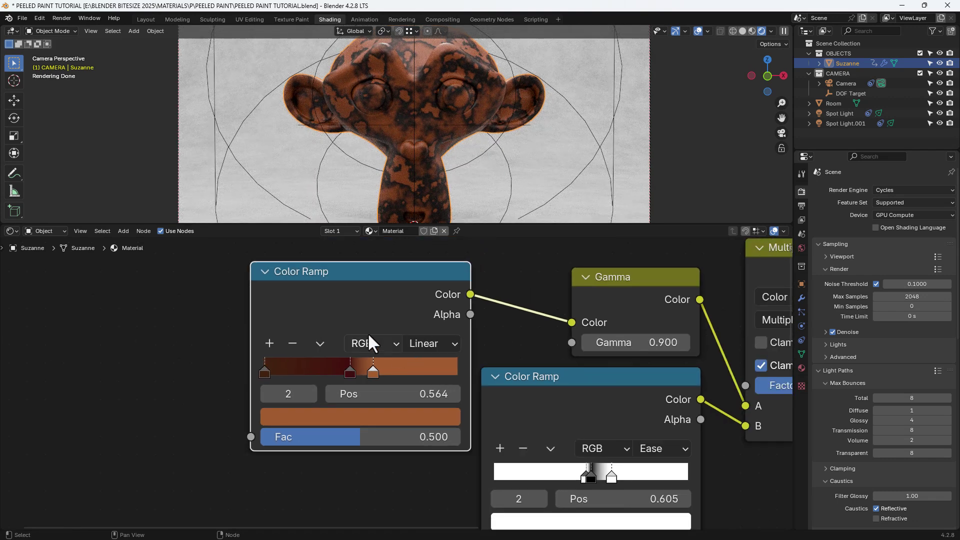
middle_click_drag(368, 333, 619, 346)
left_click_drag(502, 449, 337, 403)
type("NOIS")
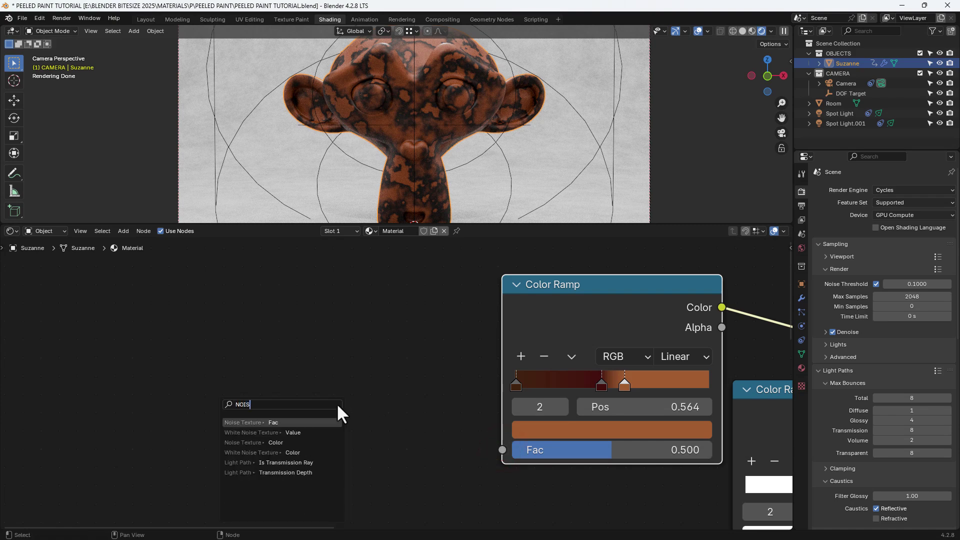
key("Return")
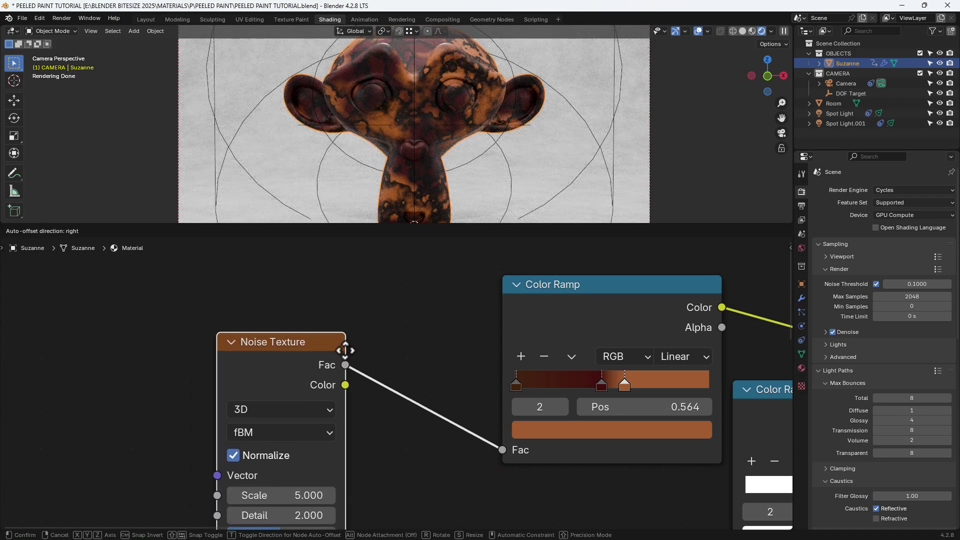
left_click(353, 276)
left_click_drag(354, 311, 505, 448)
Step: Set the new Noise Texture's scale to 2.2, detail to 15 and roughness to 1
middle_click_drag(362, 387, 395, 388)
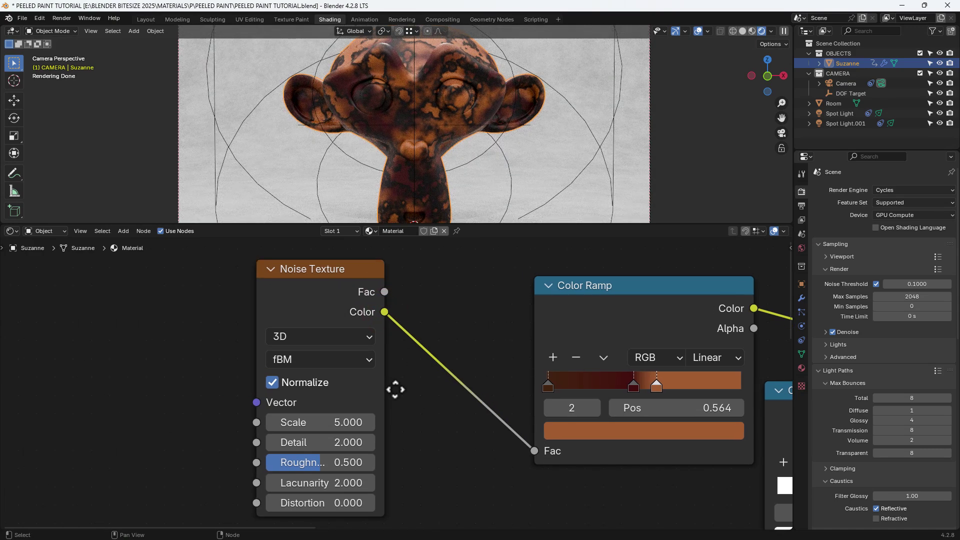
left_click(351, 422)
type("2")
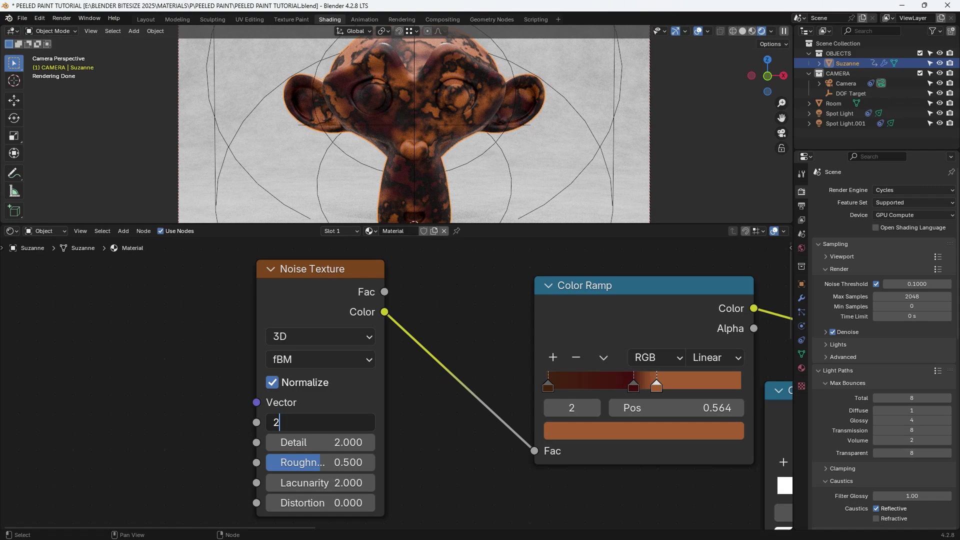
type(".2")
key("Tab")
type("15")
key("Tab")
type("1")
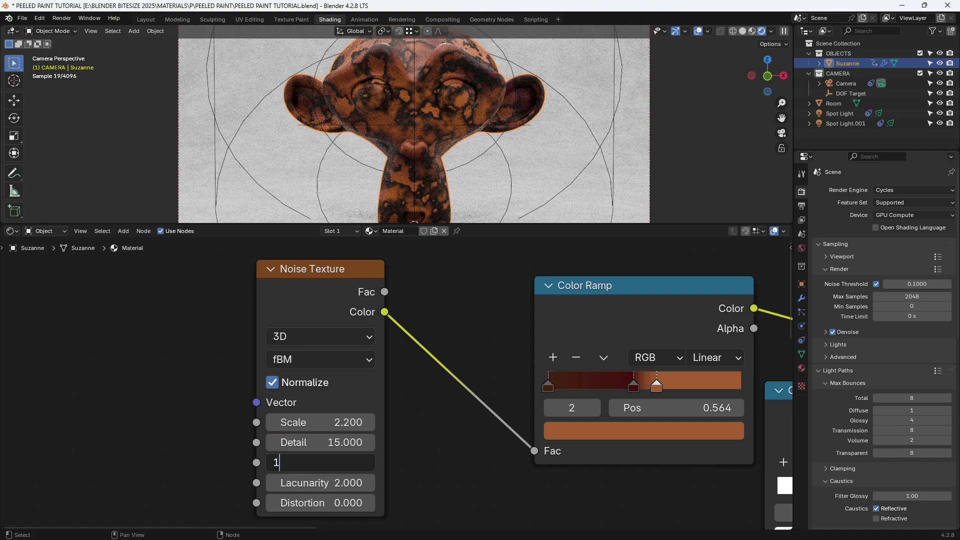
key("Return")
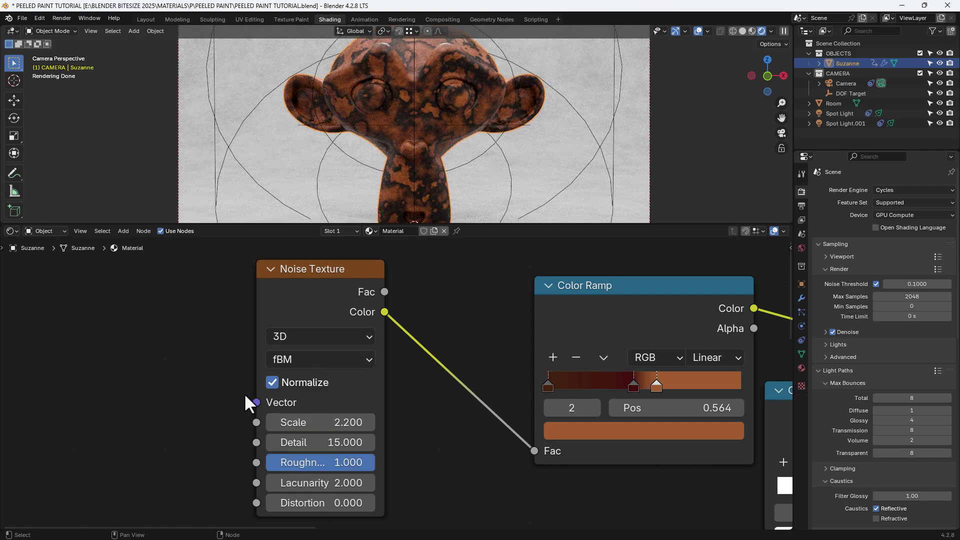
Step: Add a Texture Coordinate node with its Object output connected to the new Noise Texture's Vector input
left_click_drag(256, 402, 164, 398)
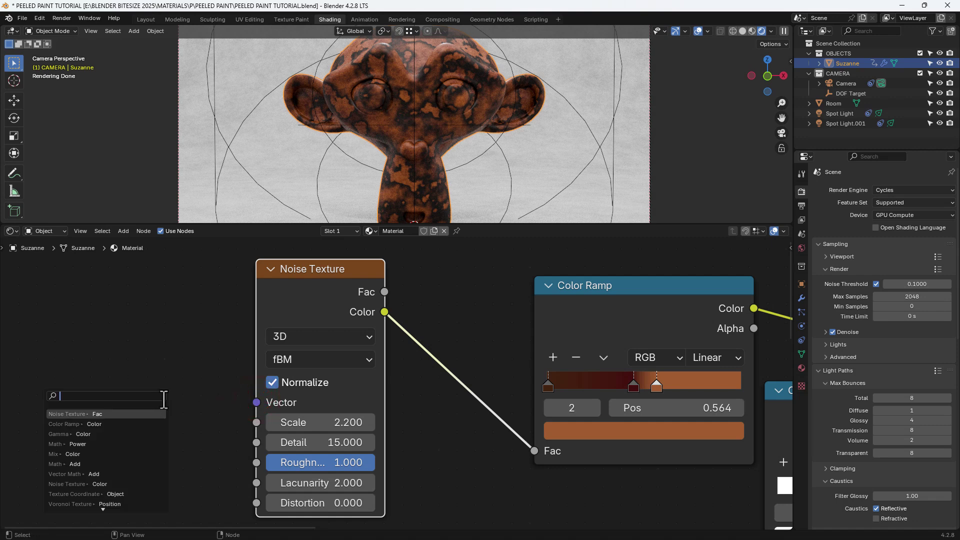
type("TEXTURE COO")
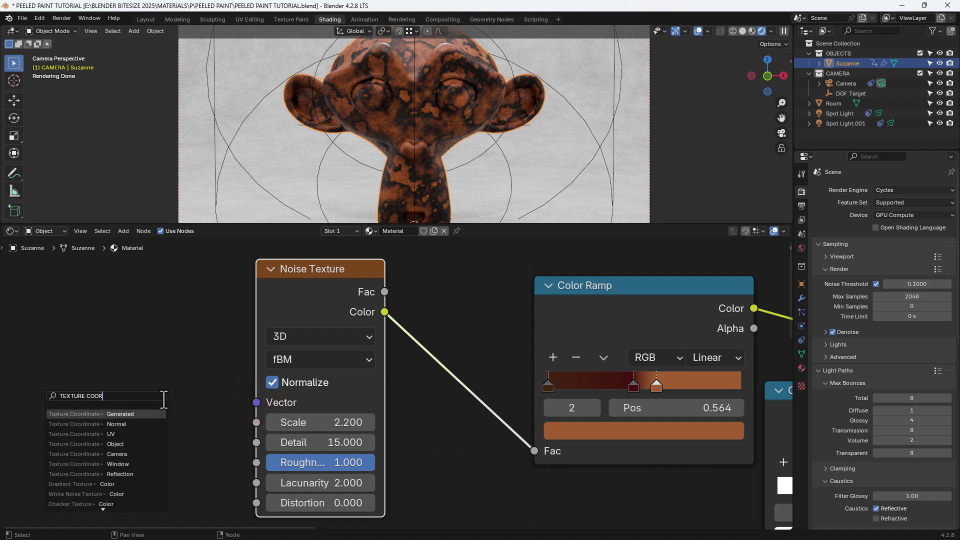
type("R")
key("Down")
key("Down")
key("Down")
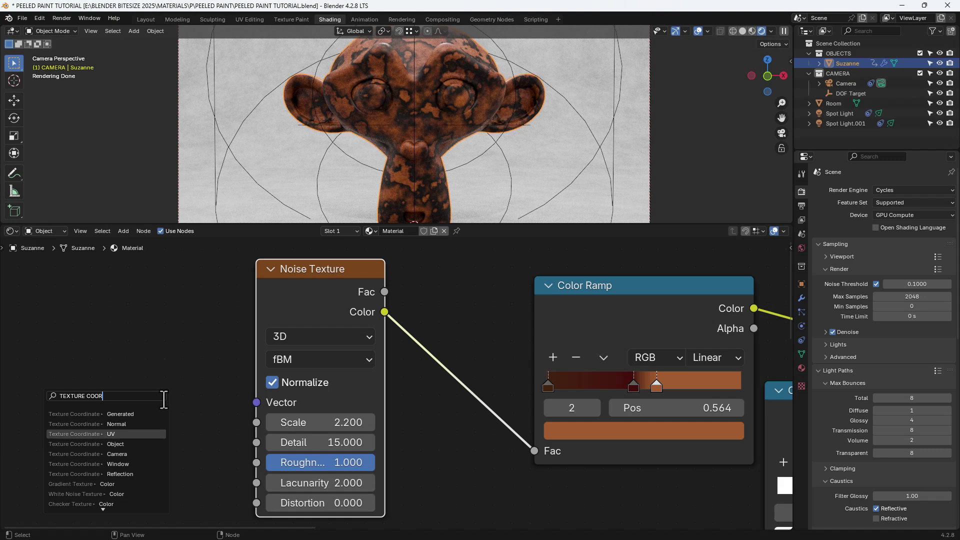
key("Return")
left_click(131, 411)
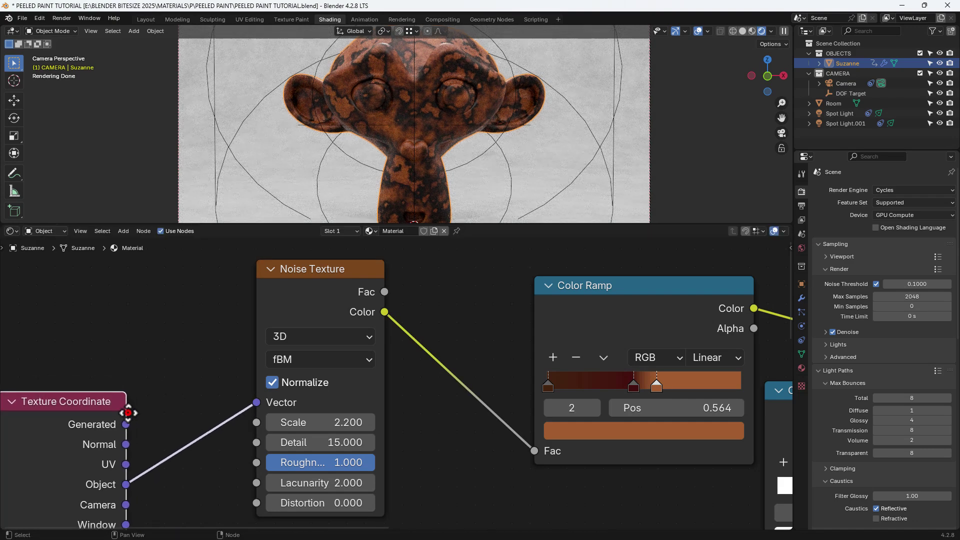
Step: Shift the rust group's Noise Texture, Color Ramps, Gamma and Multiply nodes away from the Principled BSDF to free space between them
scroll(226, 407, "down", 5)
middle_click_drag(347, 435, 336, 413)
scroll(351, 406, "down", 1)
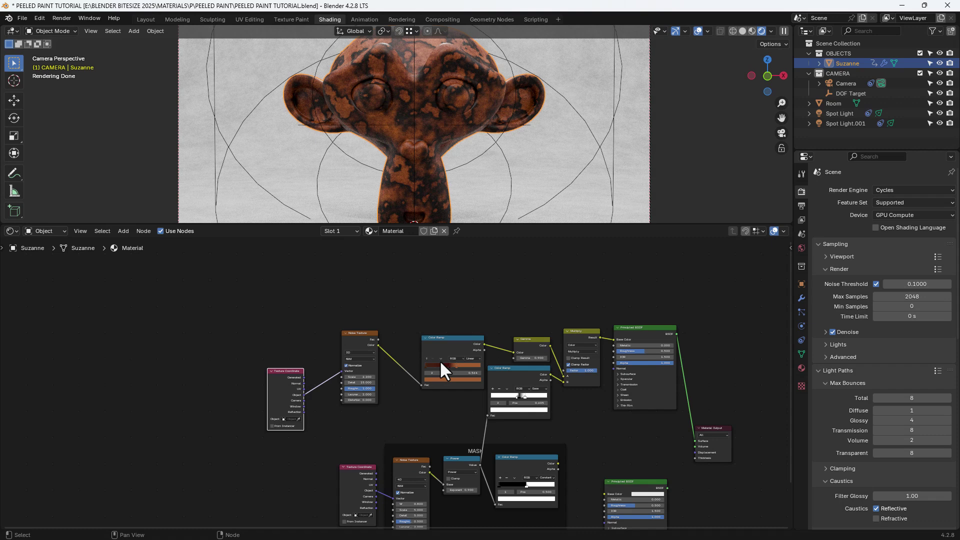
left_click_drag(362, 331, 398, 337)
left_click_drag(376, 301, 580, 395)
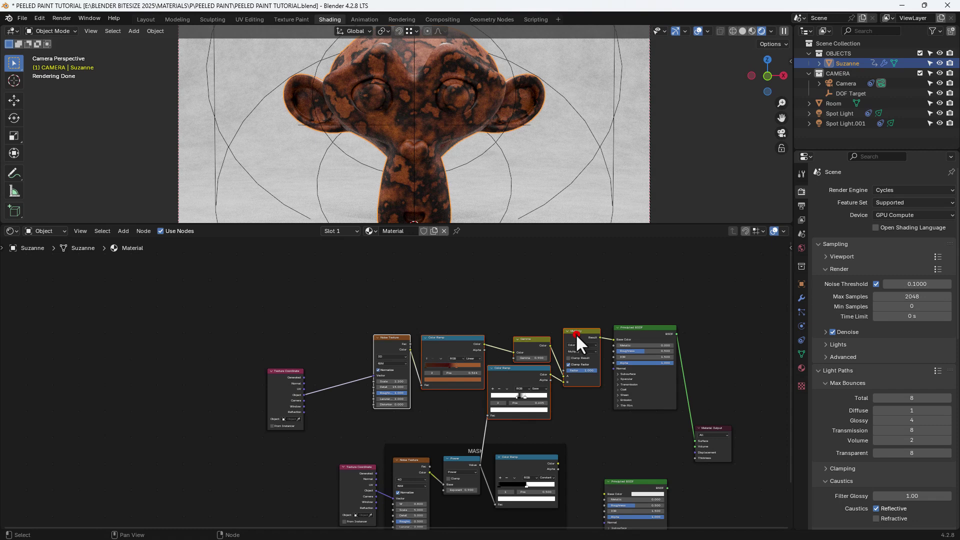
left_click_drag(575, 334, 488, 323)
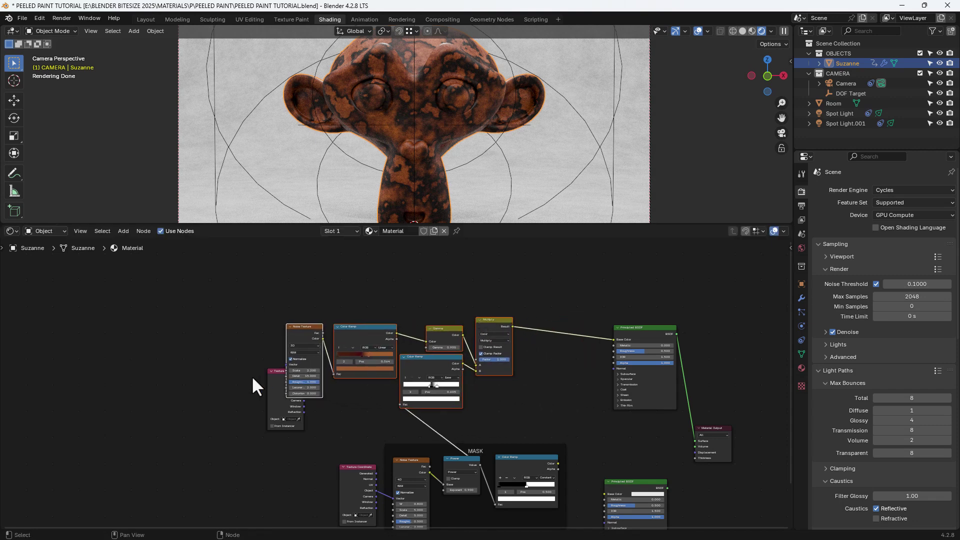
Step: Connect the rust Texture Coordinate's Object output to the mask Noise Texture's Vector input and delete the mask's own Texture Coordinate node
left_click_drag(276, 377, 393, 499)
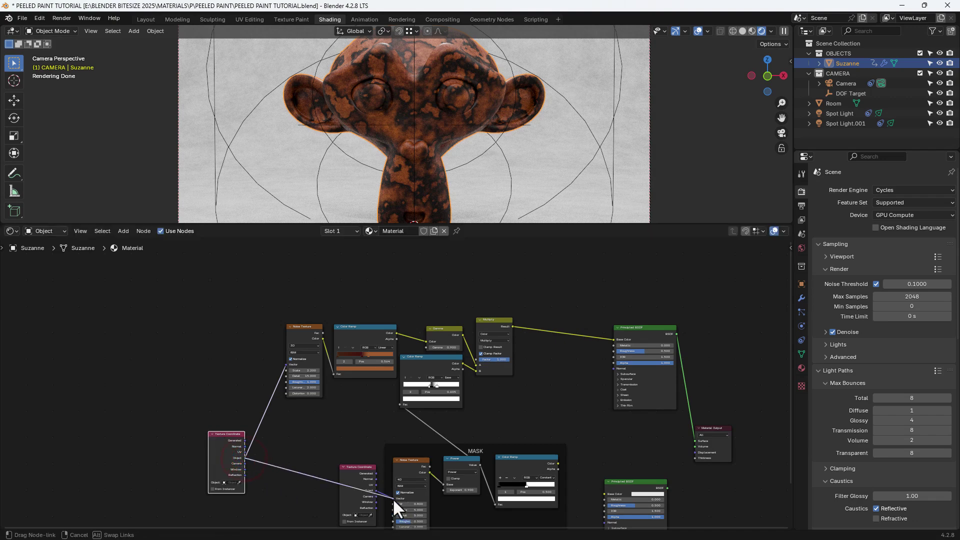
left_click(364, 470)
key("x")
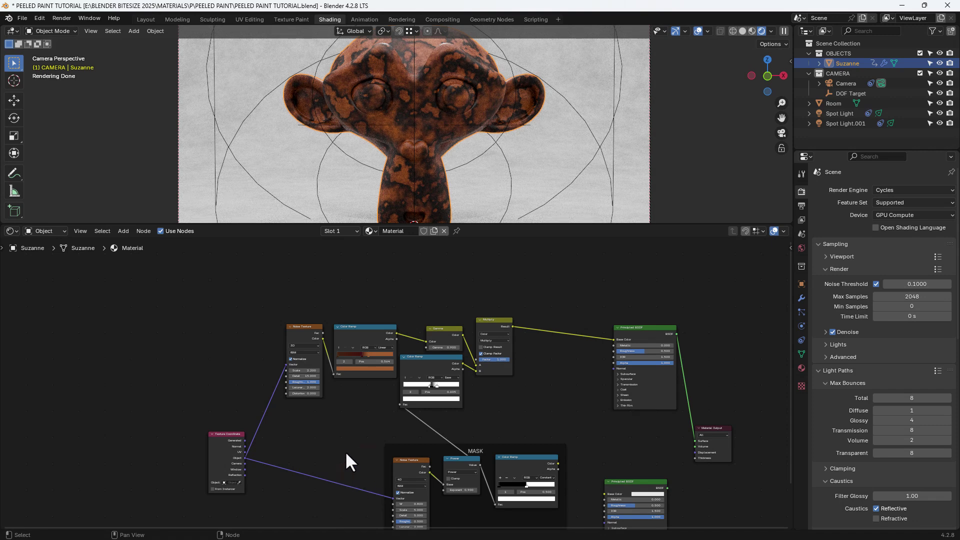
Step: Add a Math Power node fed by the Multiply node's Result output and set its exponent to 1
scroll(360, 421, "up", 1)
scroll(360, 421, "up", 3)
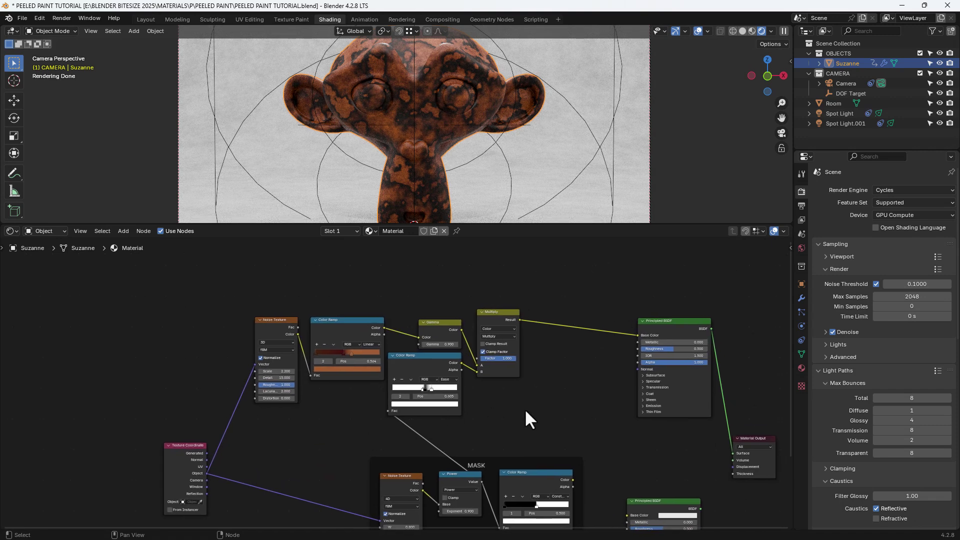
scroll(465, 410, "up", 2)
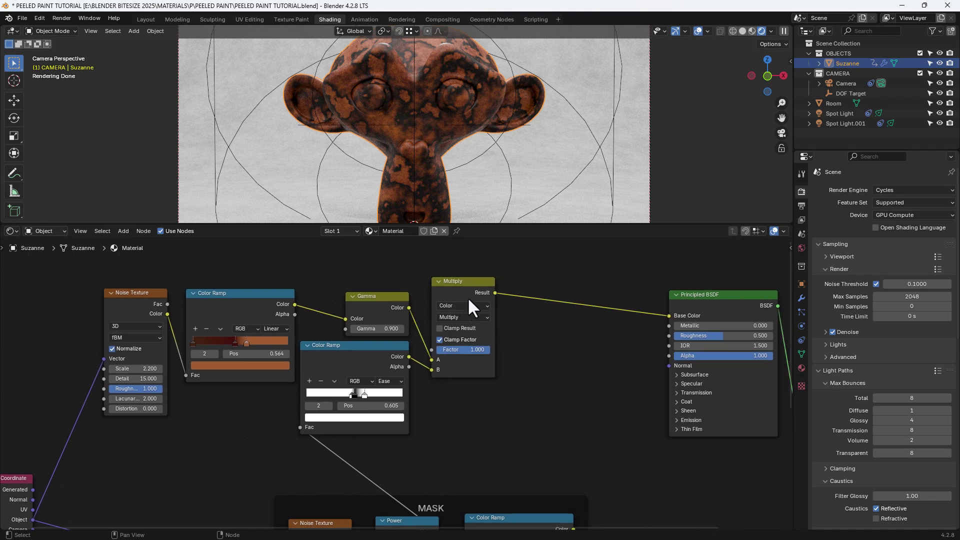
left_click_drag(494, 294, 513, 334)
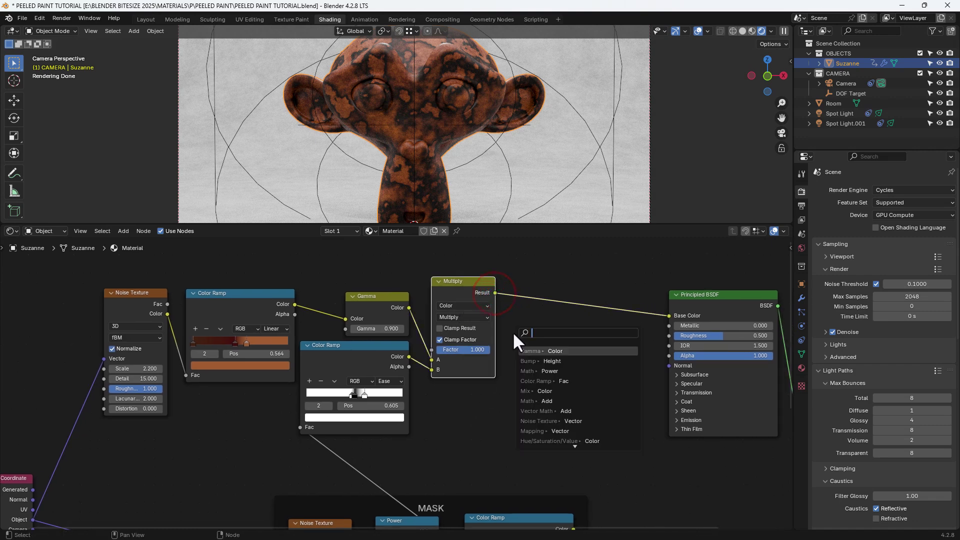
type("MATH")
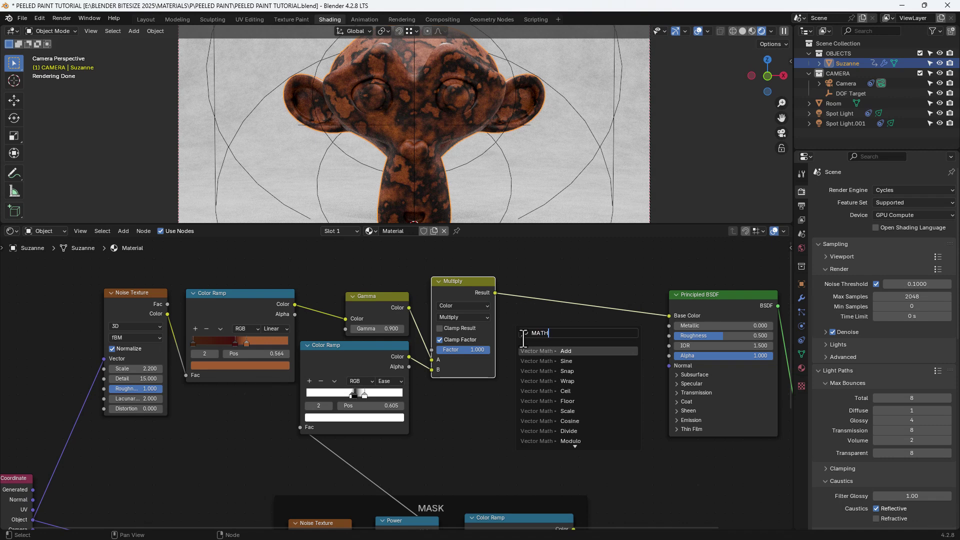
type(" PO")
key("Return")
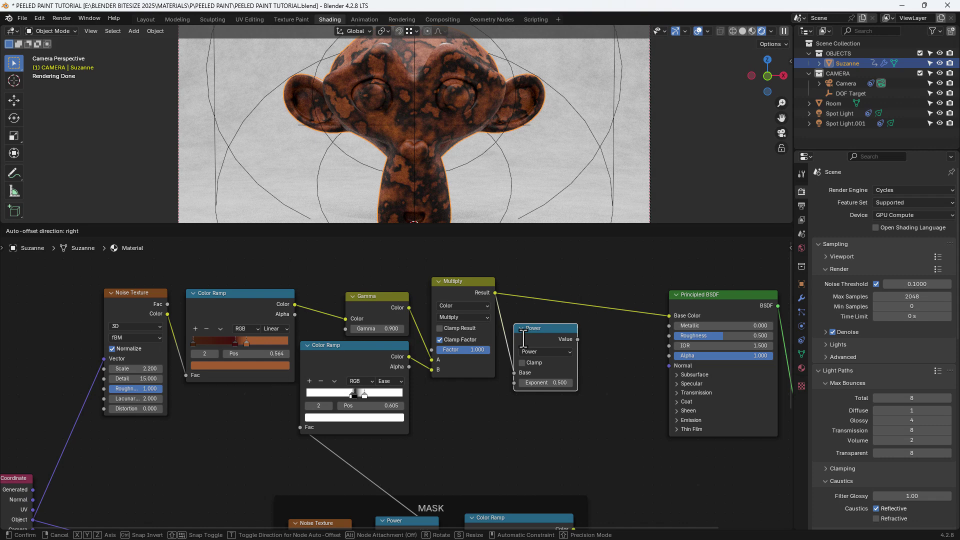
left_click(533, 338)
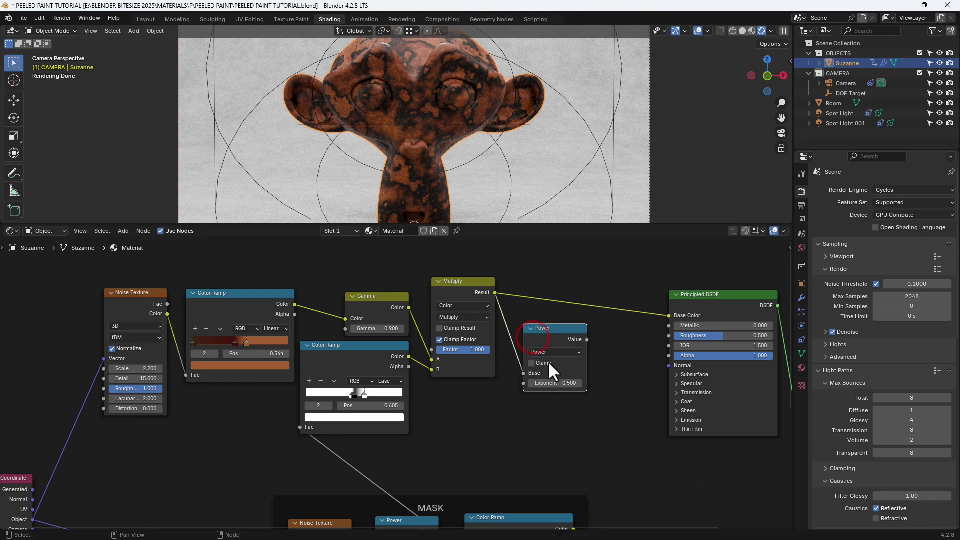
left_click(556, 384)
type("1")
left_click(572, 445)
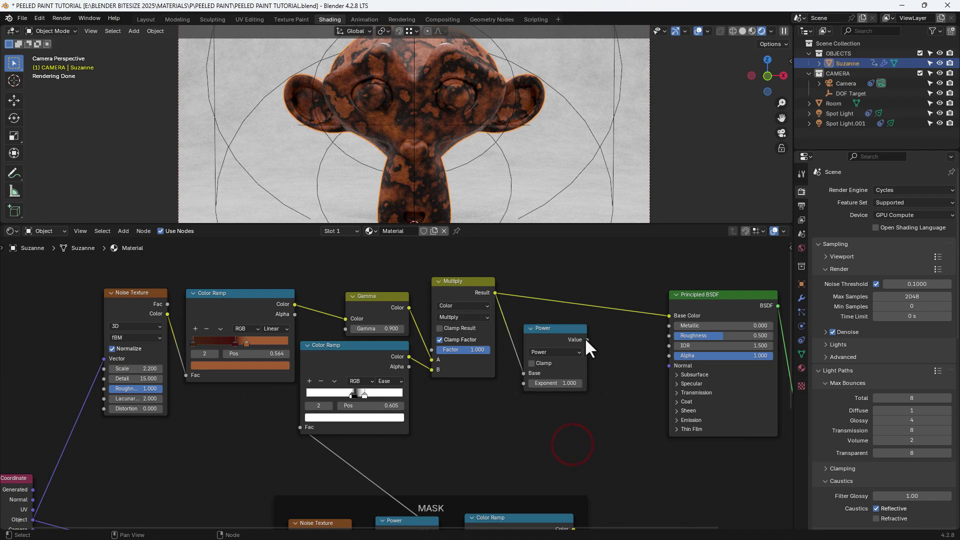
Step: Insert a Bump node between Power and the Principled BSDF's Normal input, with Power's Value output feeding the Bump's Height
left_click_drag(586, 339, 667, 365)
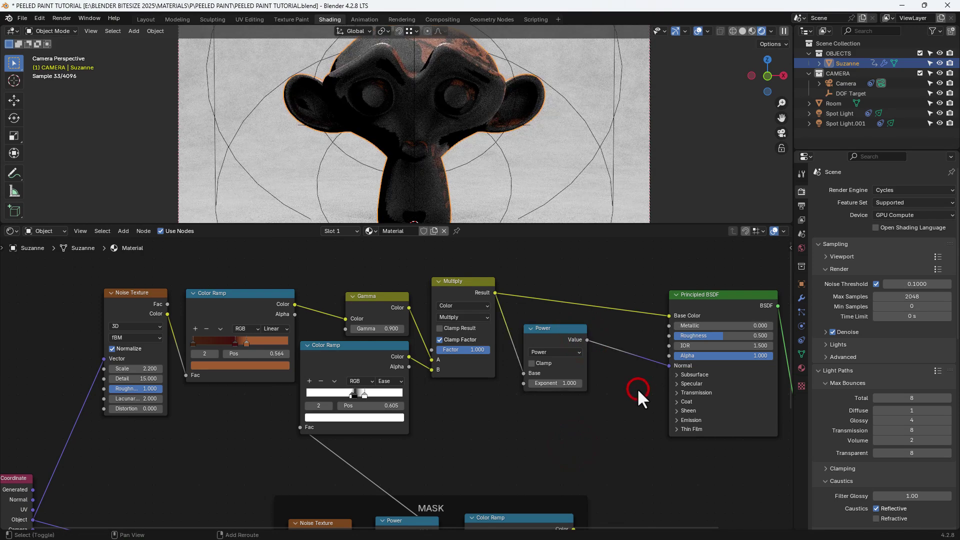
key("shift+a")
left_click(637, 389)
type("BUMP")
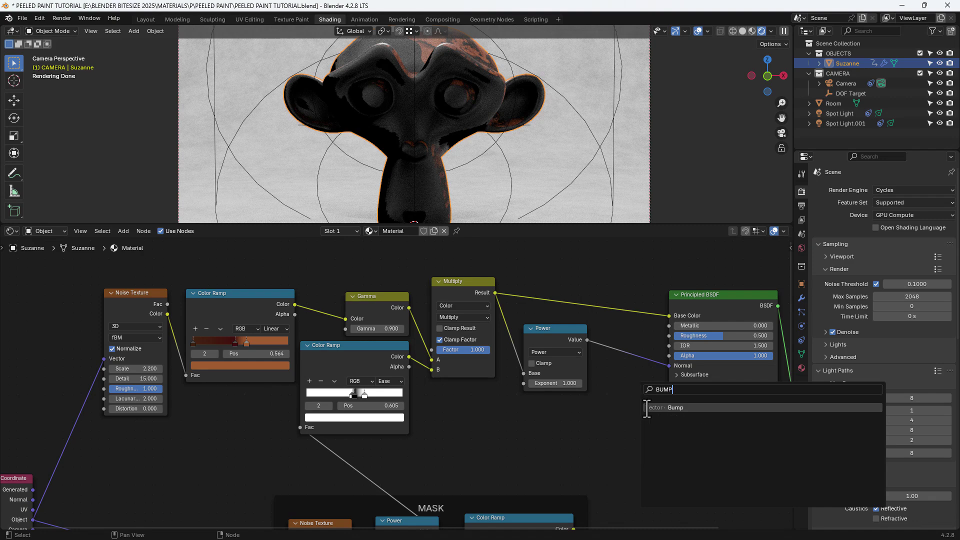
key("Return")
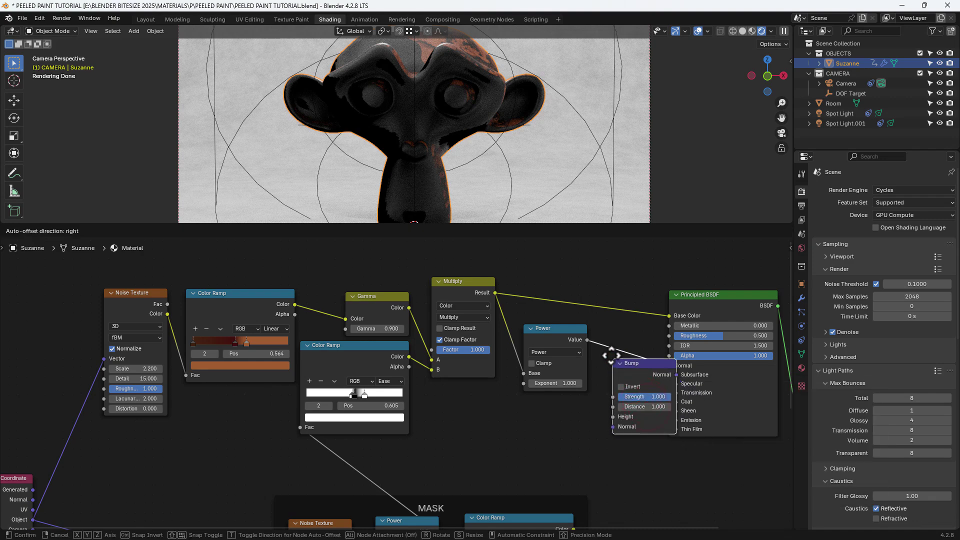
left_click(603, 332)
left_click_drag(606, 400, 604, 390)
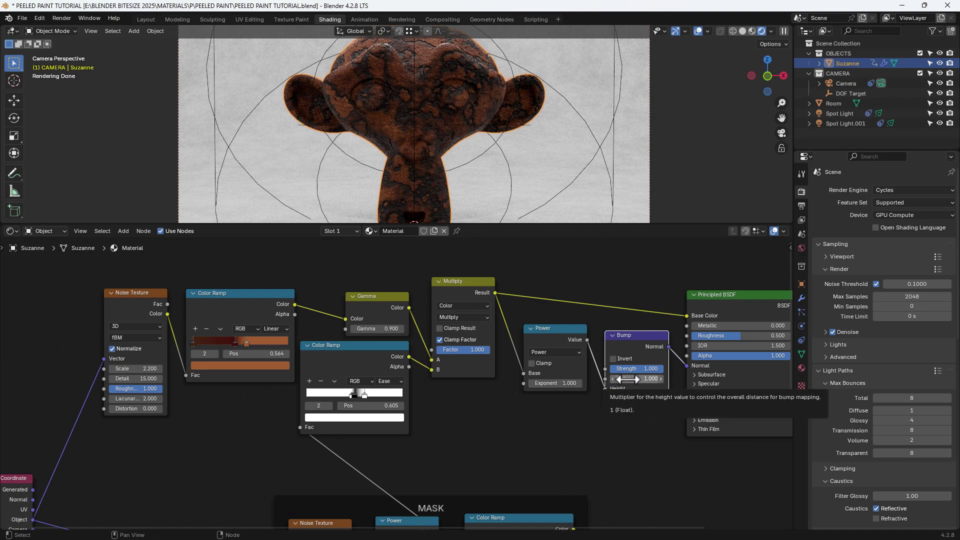
Step: Turn on Invert for the Bump node and inspect the rust relief on Suzanne's head up close
left_click(613, 359)
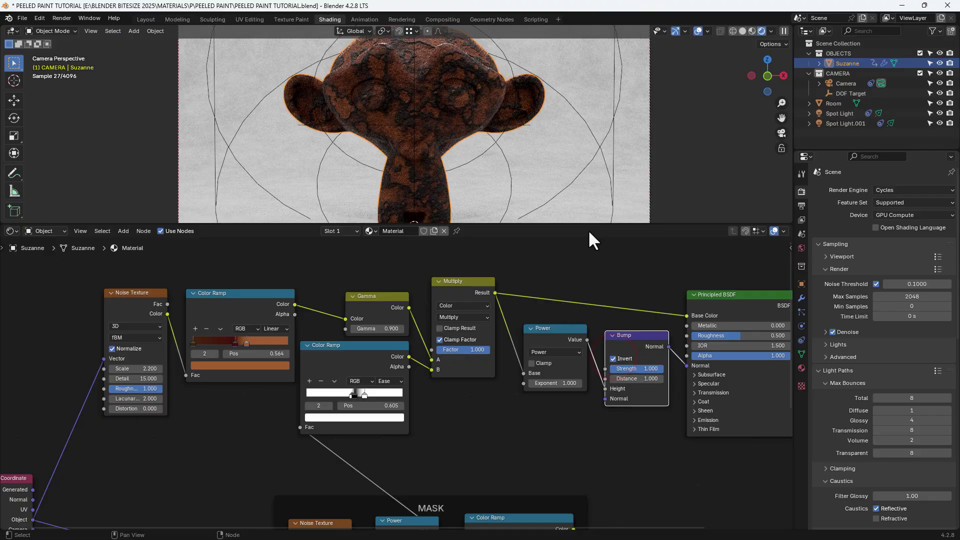
scroll(472, 155, "up", 6)
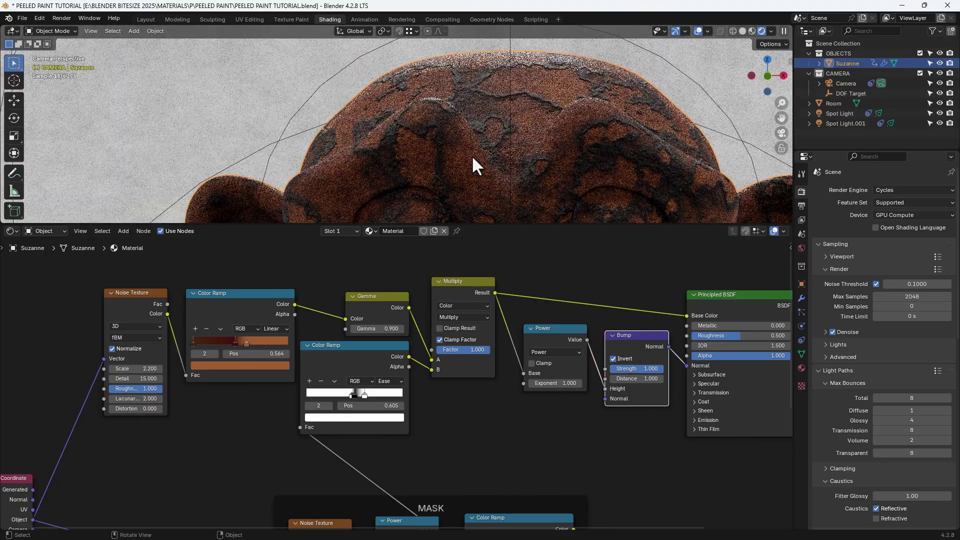
scroll(413, 128, "down", 4)
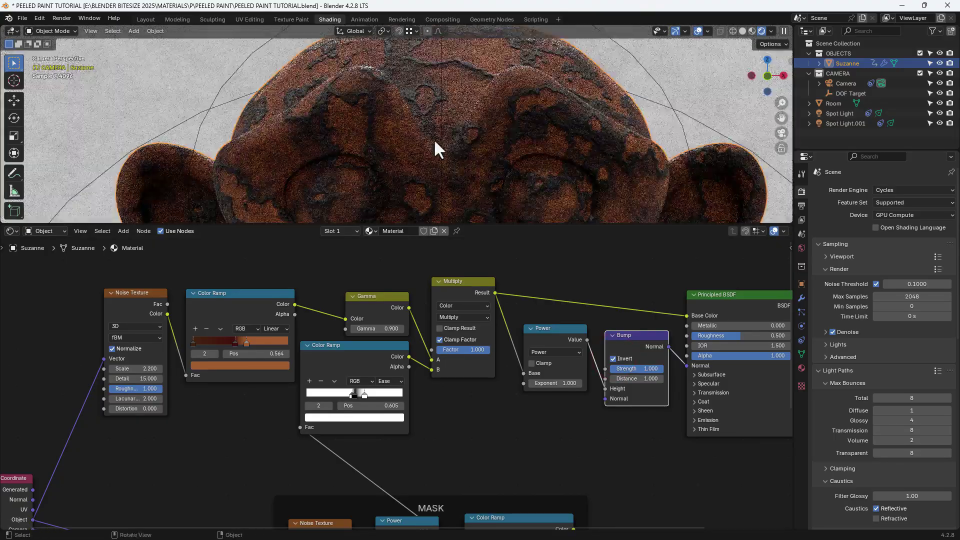
scroll(450, 158, "down", 2)
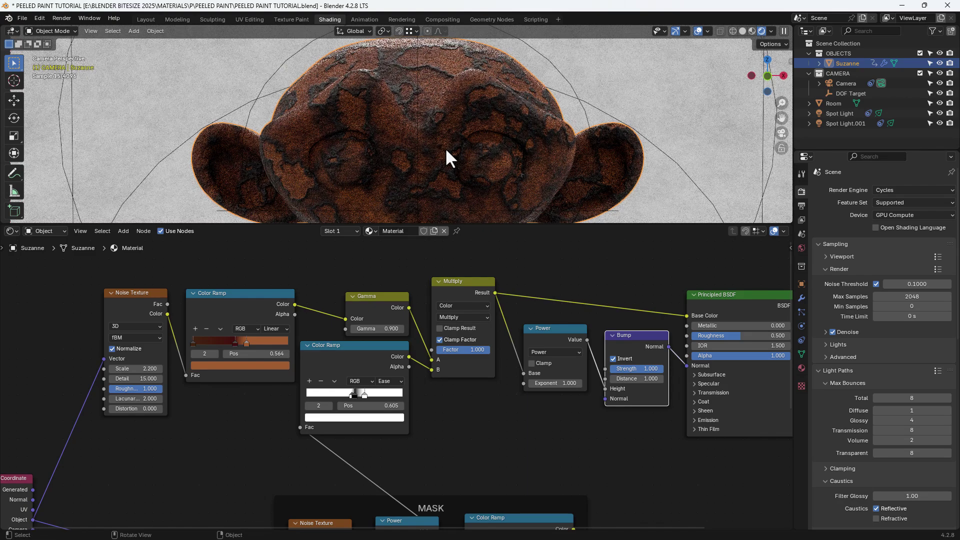
Step: Set the rust Principled BSDF's roughness to 0.75
double_click(719, 338)
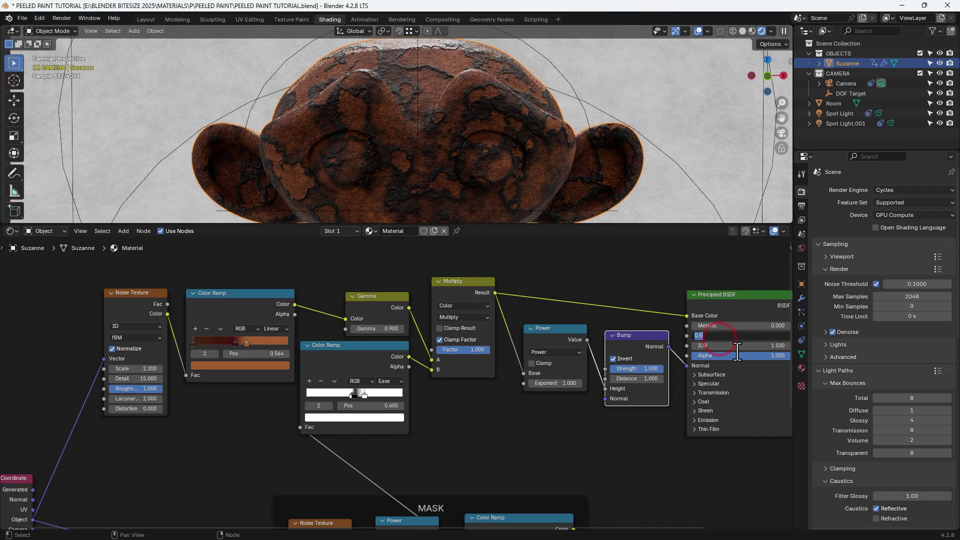
key("BackSpace")
type("0.75")
key("Return")
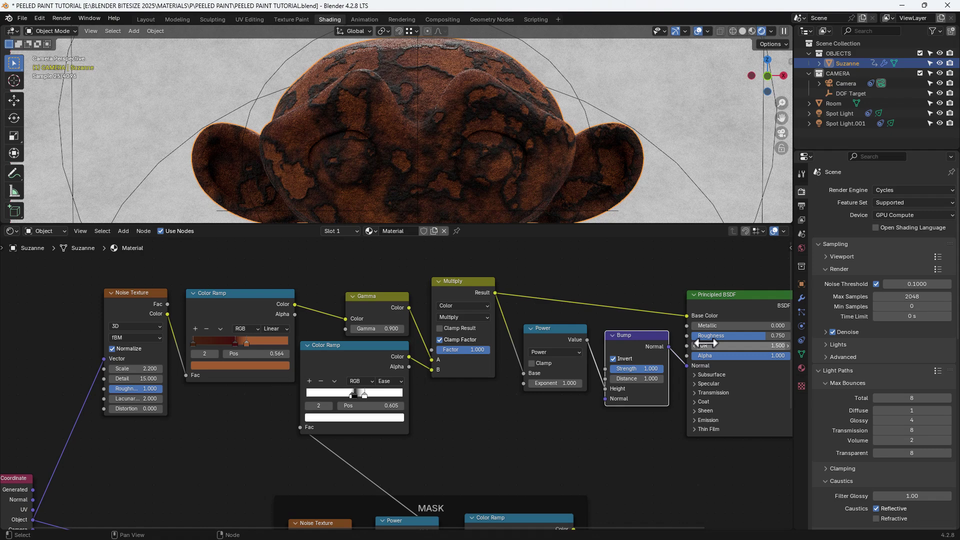
Step: Move the MASK frame directly beneath the start of the rust node chain, closer to the Texture Coordinate node
scroll(636, 345, "down", 3)
middle_click_drag(625, 413, 639, 384)
scroll(641, 360, "down", 1)
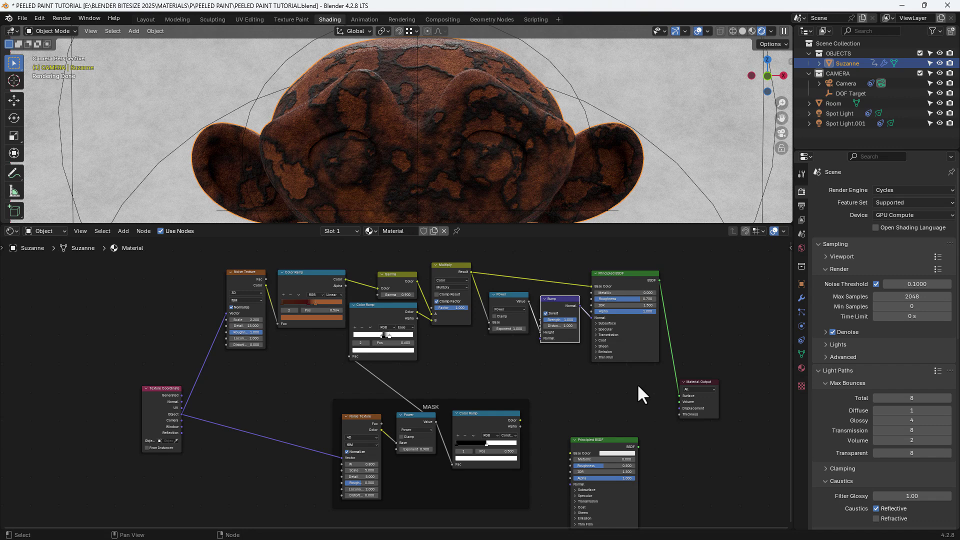
left_click_drag(471, 404, 343, 399)
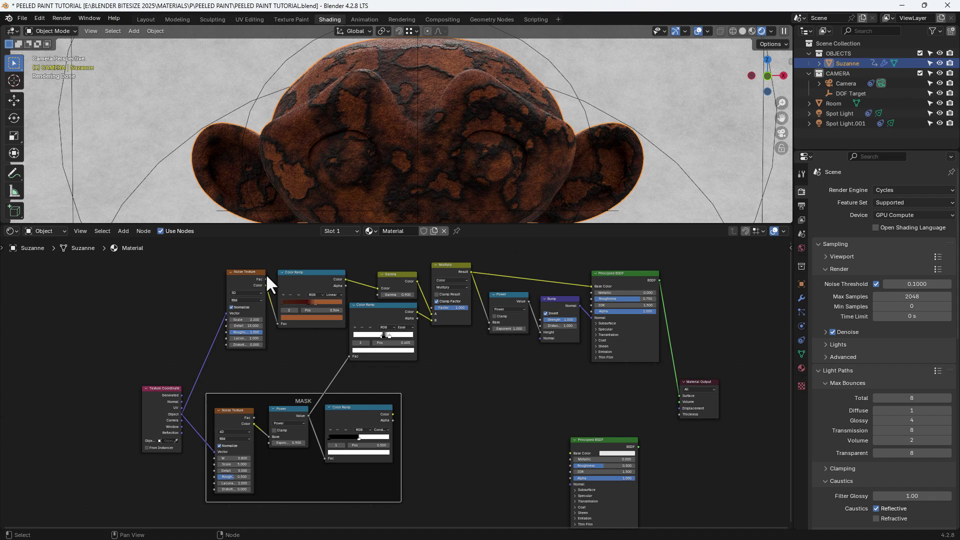
Step: Enclose all the rust nodes, including their Principled BSDF, in a frame labelled RUST
left_click_drag(222, 256, 611, 367)
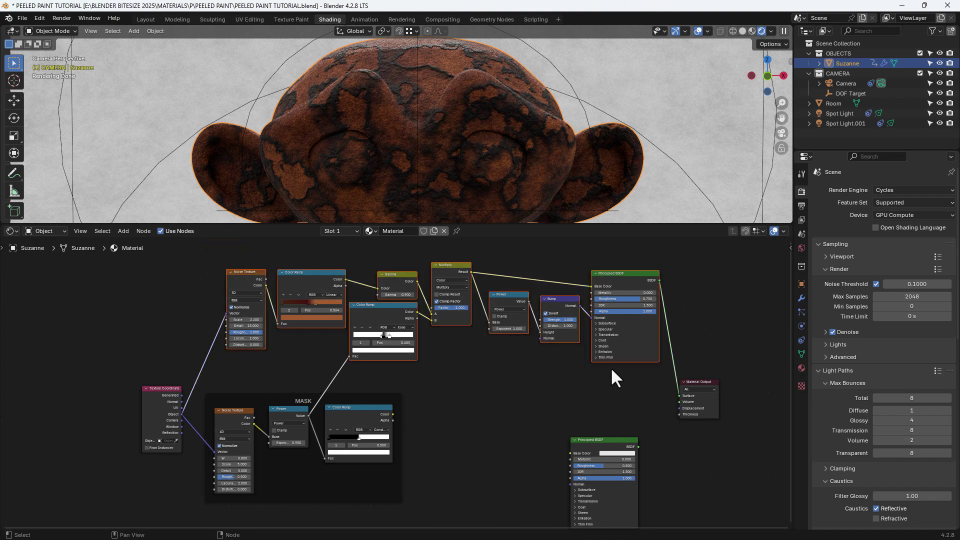
key("ctrl+j")
key("n")
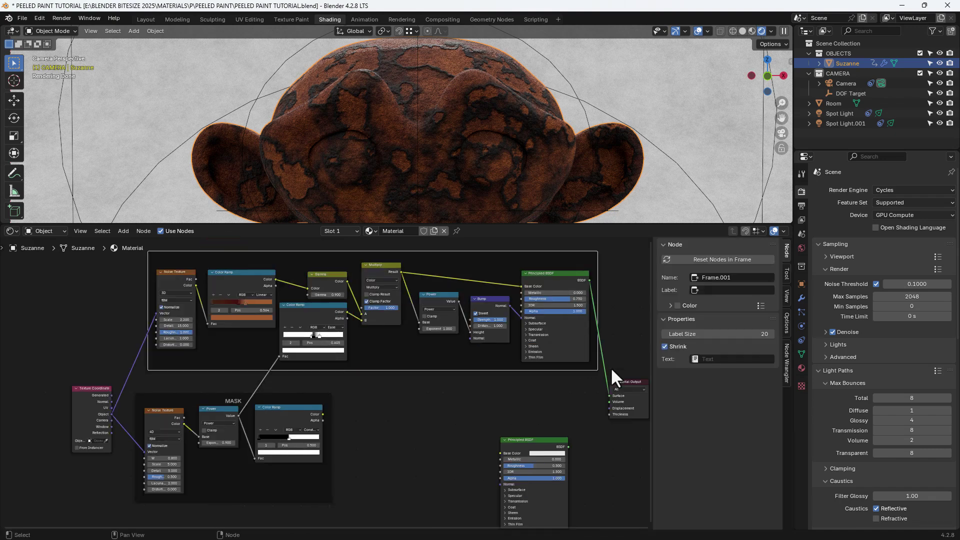
left_click(728, 291)
type("R")
type("n")
left_click(697, 336)
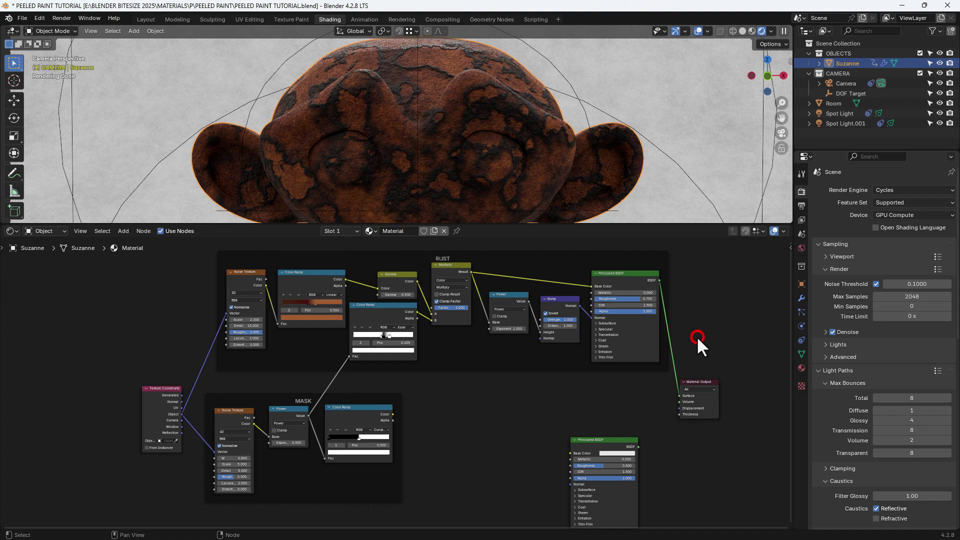
Step: Combine the rust and second Principled BSDF nodes with a Mix Shader and move the Material Output node beyond it
middle_click_drag(697, 336, 627, 340)
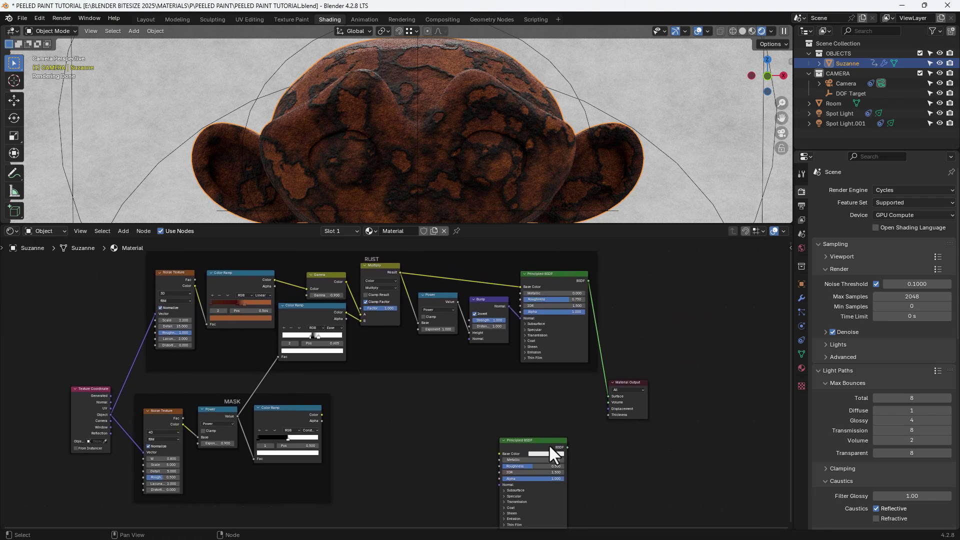
left_click_drag(550, 446, 579, 445)
right_click_drag(563, 320, 565, 454, "ctrl+alt")
left_click(641, 414)
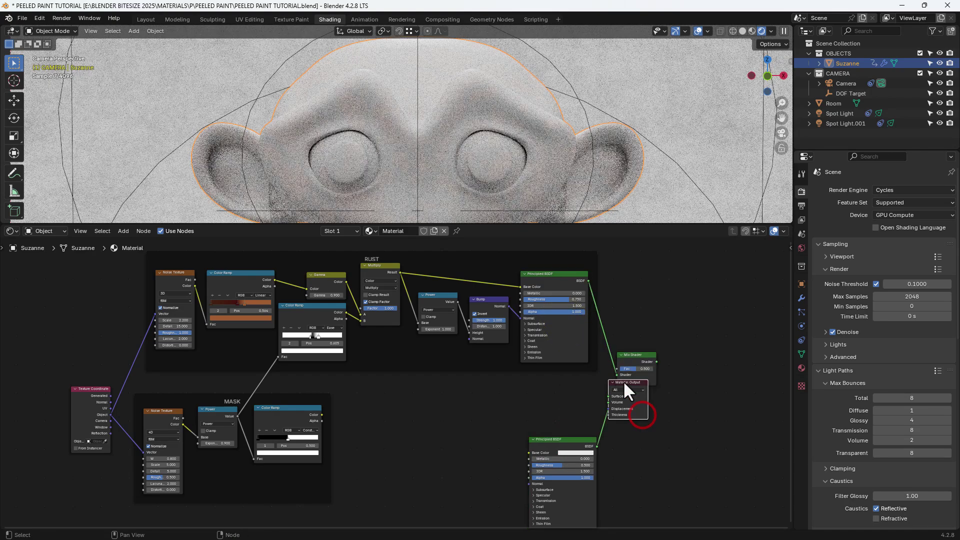
left_click_drag(625, 383, 687, 349)
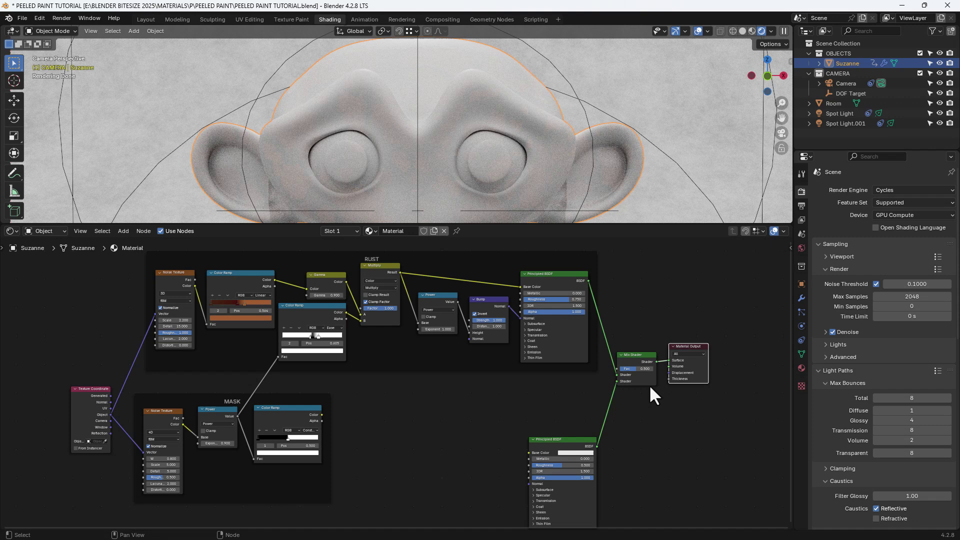
Step: Connect the mask Color Ramp's Color output to the Mix Shader's Fac input and check the peeled pattern on Suzanne
scroll(649, 385, "up", 1)
middle_click_drag(649, 385, 592, 394)
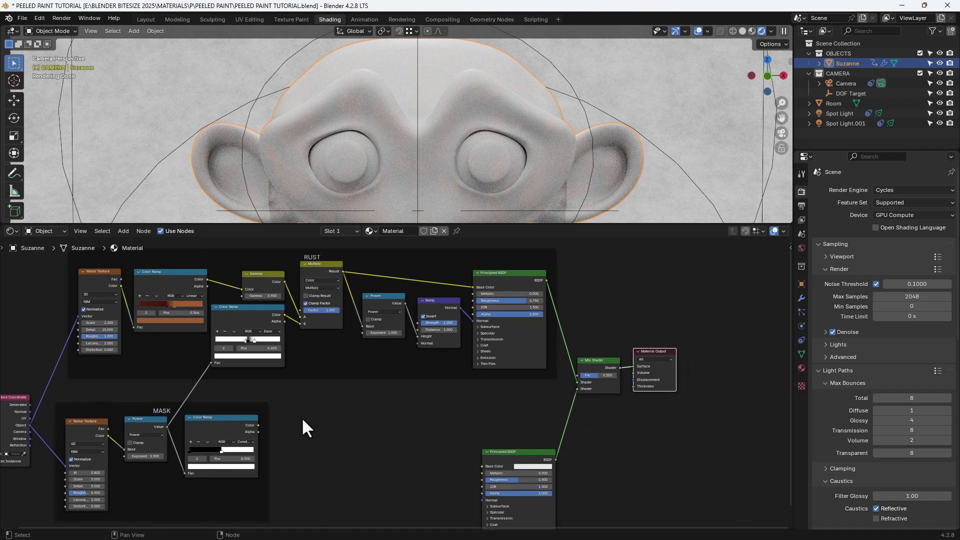
left_click_drag(258, 425, 579, 374)
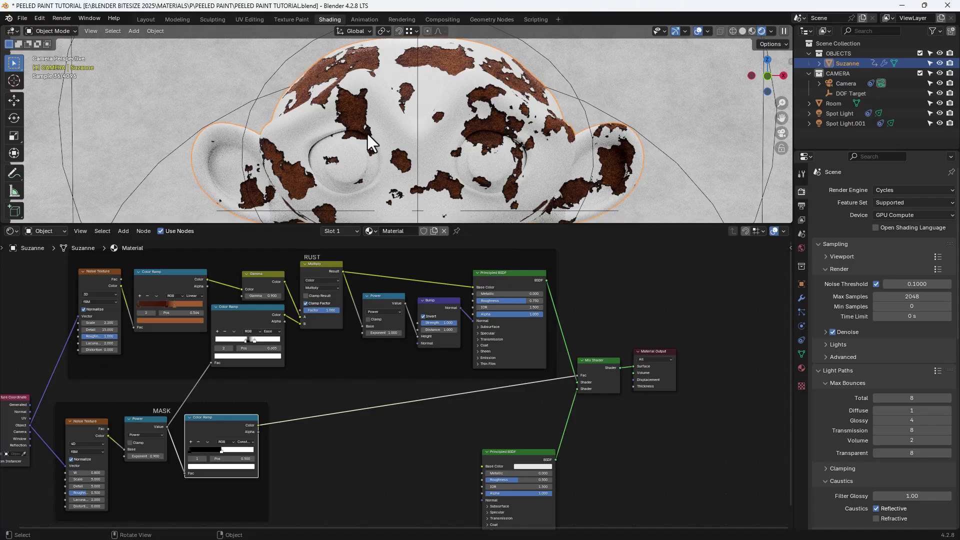
scroll(344, 107, "down", 5)
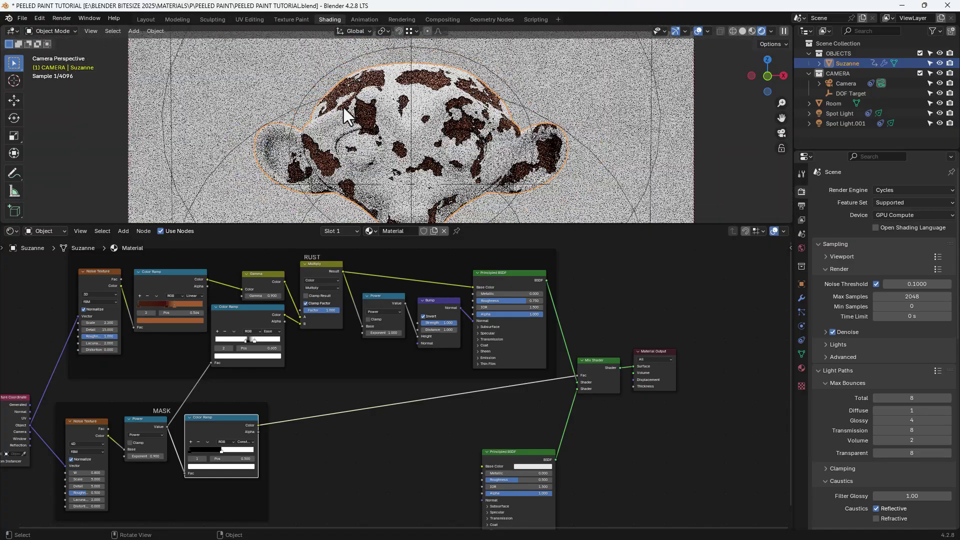
scroll(344, 110, "down", 3)
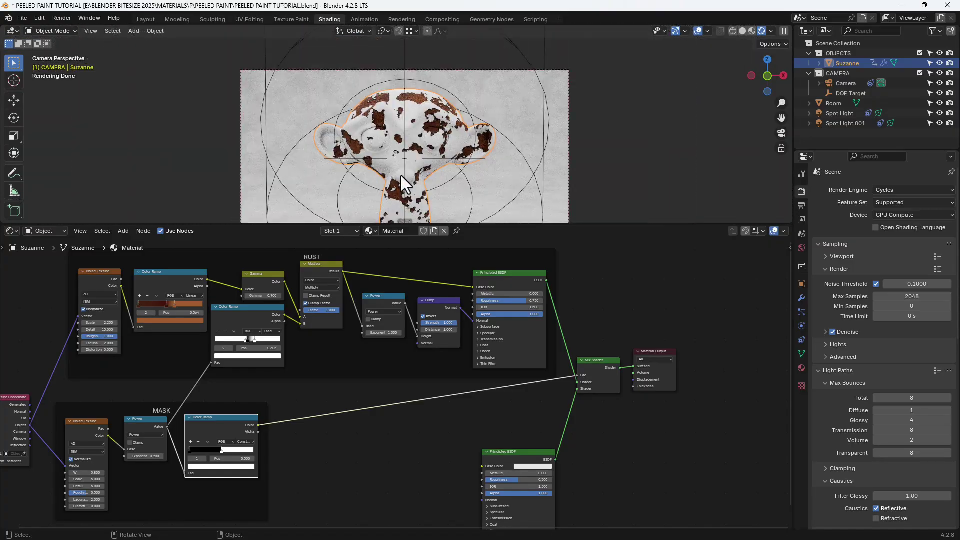
scroll(404, 181, "up", 5)
mouse_move(402, 164)
middle_mouse_down("shift")
mouse_move(396, 207)
mouse_move(415, 172)
middle_mouse_up("shift")
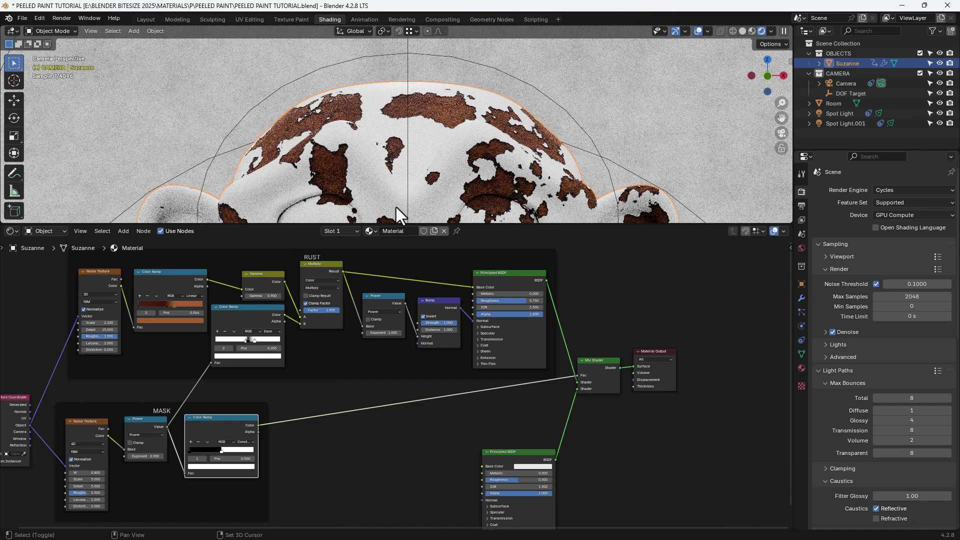
Step: Link the Texture Coordinate's Object output to the second Principled BSDF's Base Color and move the Texture Coordinate node down beside the MASK frame's lower edge
middle_click_drag(405, 447, 508, 383)
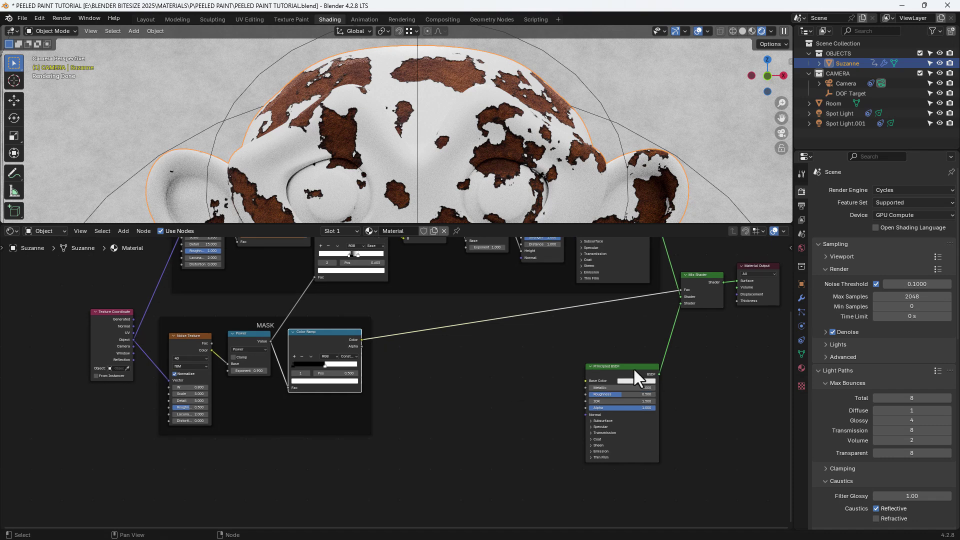
left_click_drag(633, 368, 650, 334)
scroll(486, 431, "up", 2)
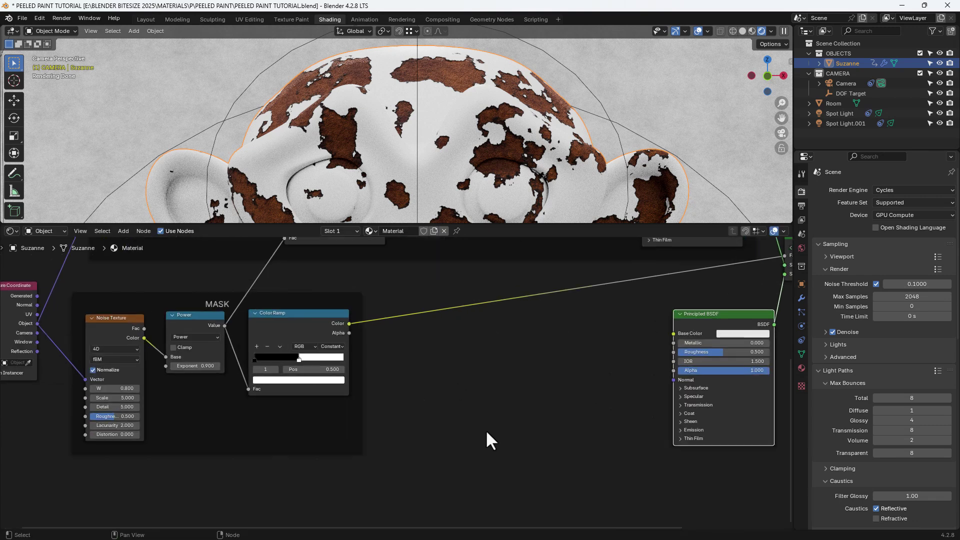
middle_click_drag(486, 433, 477, 444)
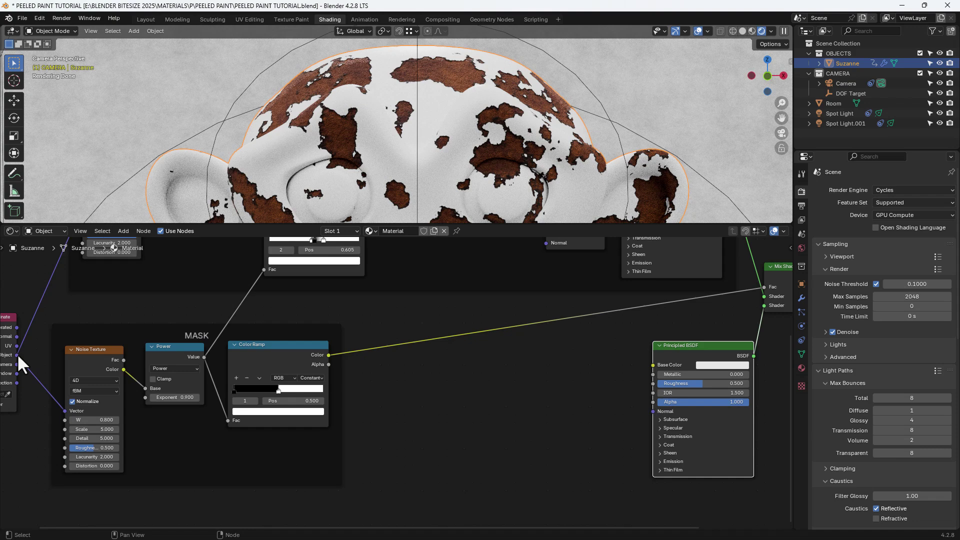
left_click_drag(17, 354, 653, 365)
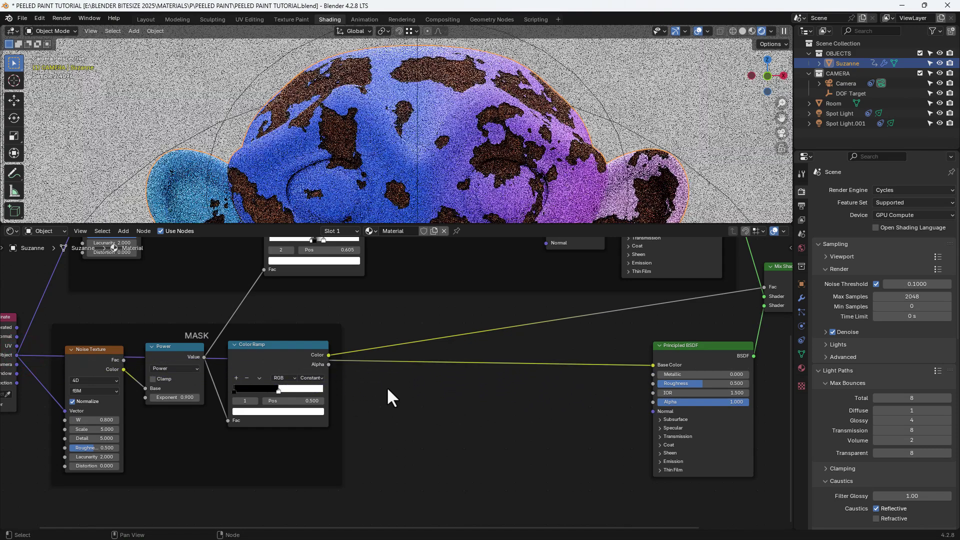
left_click_drag(6, 325, 17, 490)
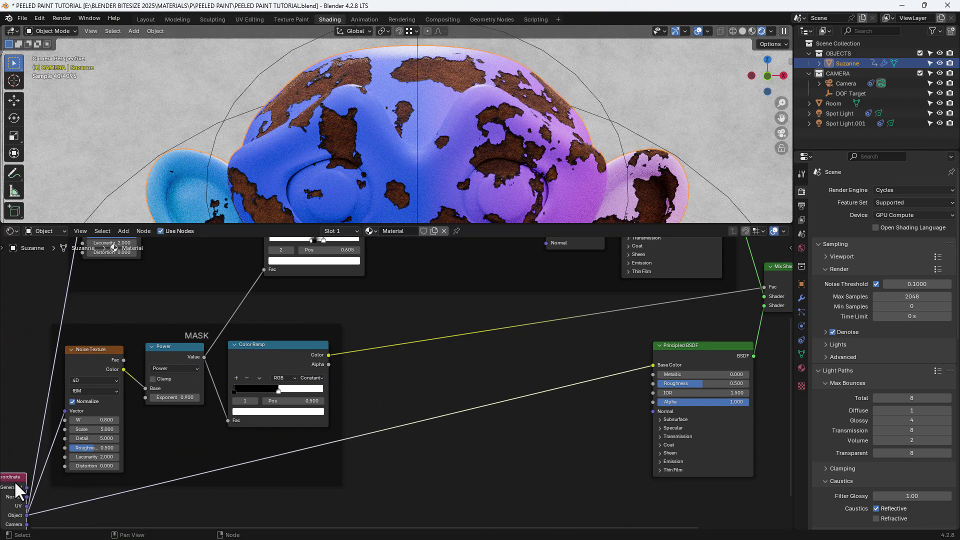
Step: Insert a Noise Texture node into the link between the Texture Coordinate and the second Principled BSDF's Base Color
left_click(565, 421)
key("shift+a")
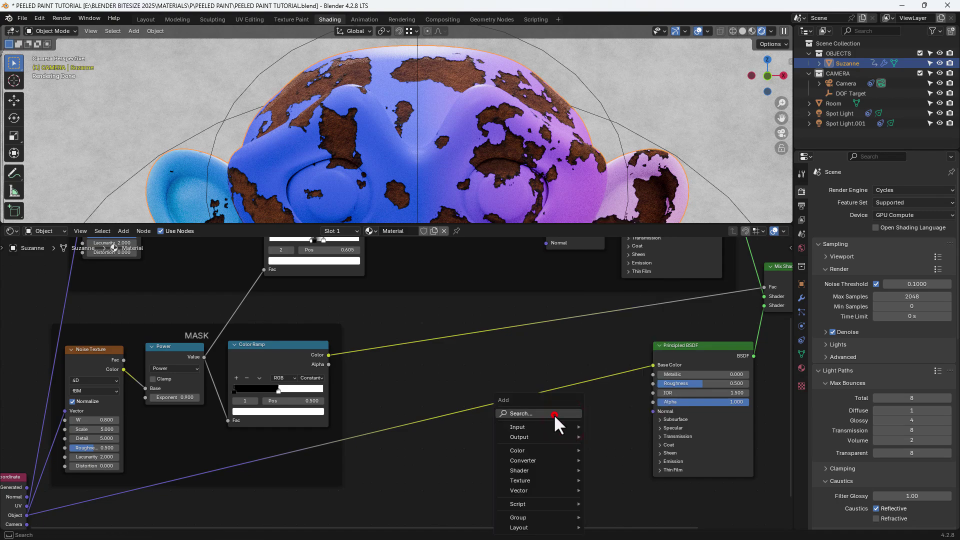
type("NOI")
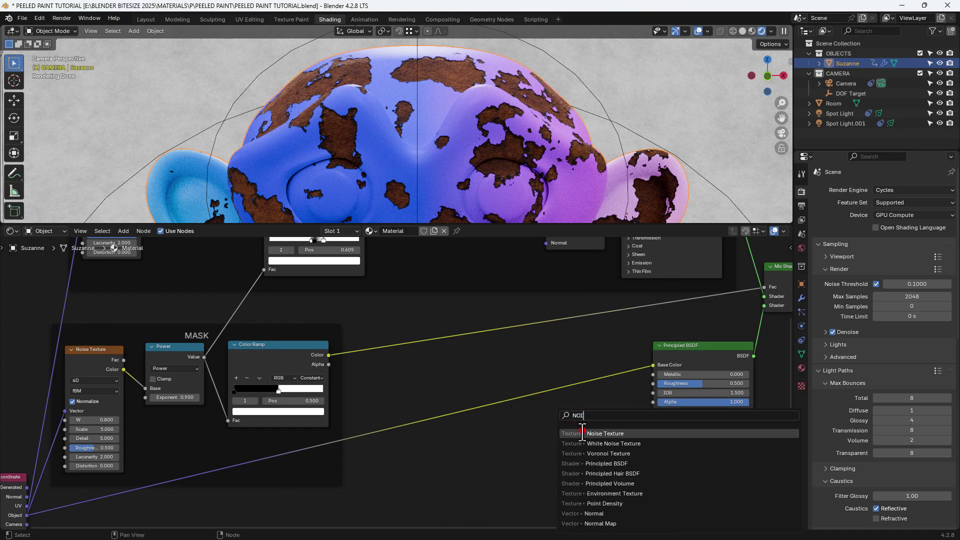
left_click(583, 432)
left_click(393, 385)
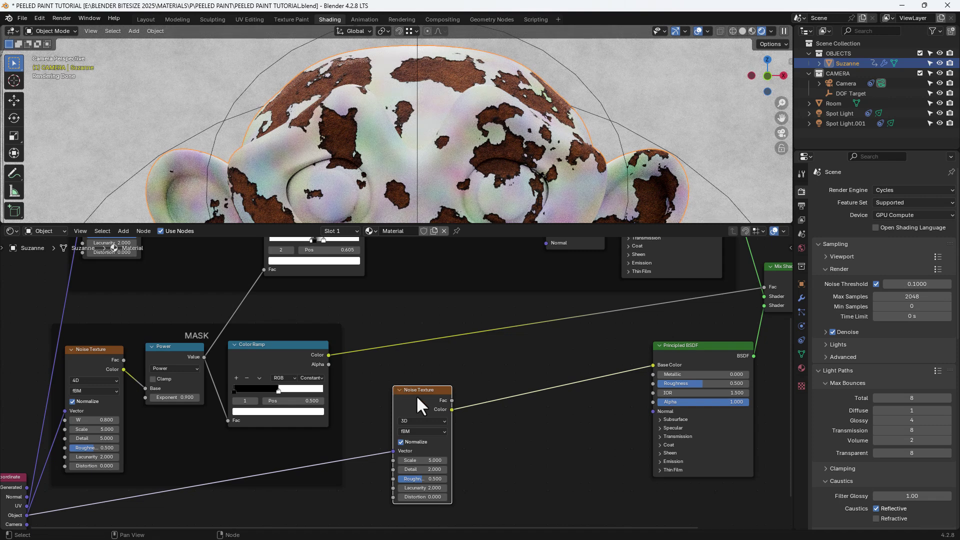
Step: Insert a Math node set to Add after the new Noise Texture and set its second value to 0.250
left_click(517, 447)
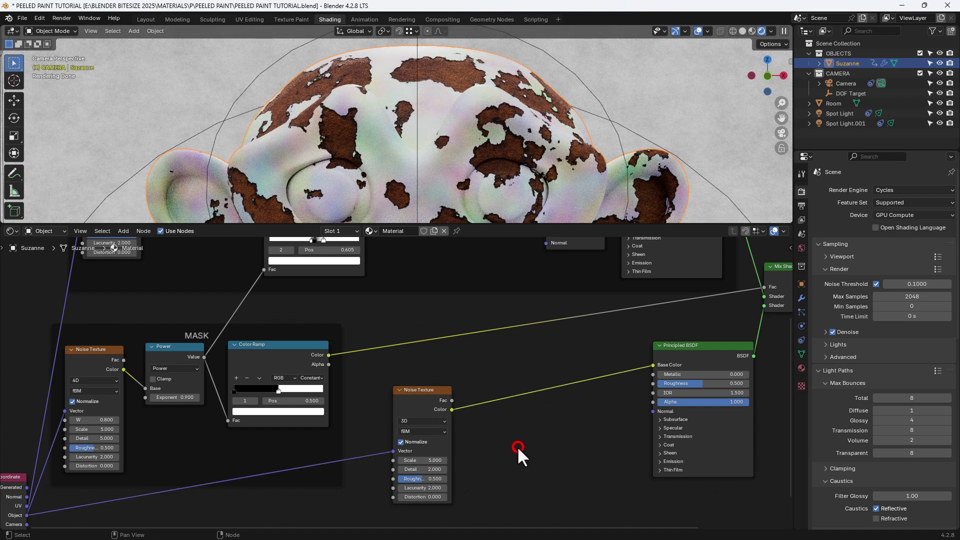
key("shift+a")
left_click(494, 414)
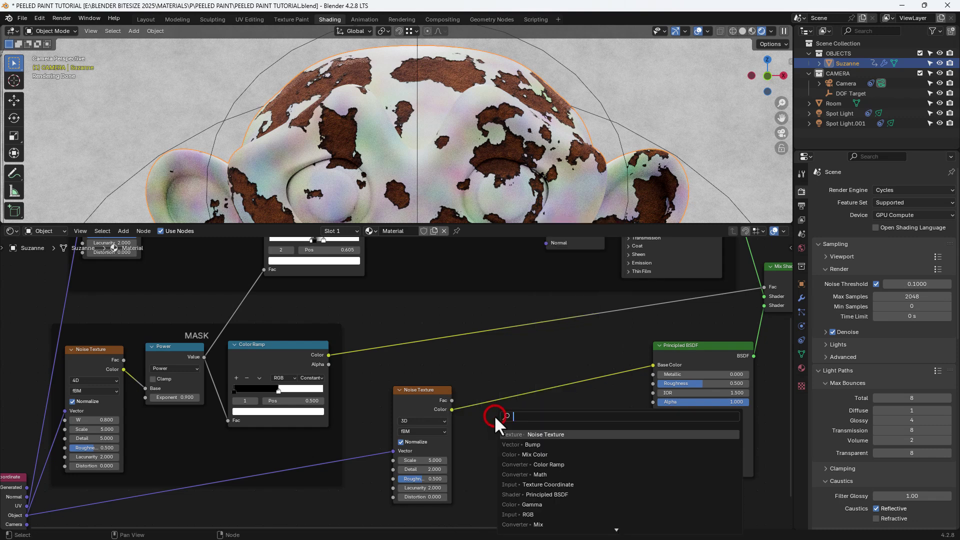
type("MATH")
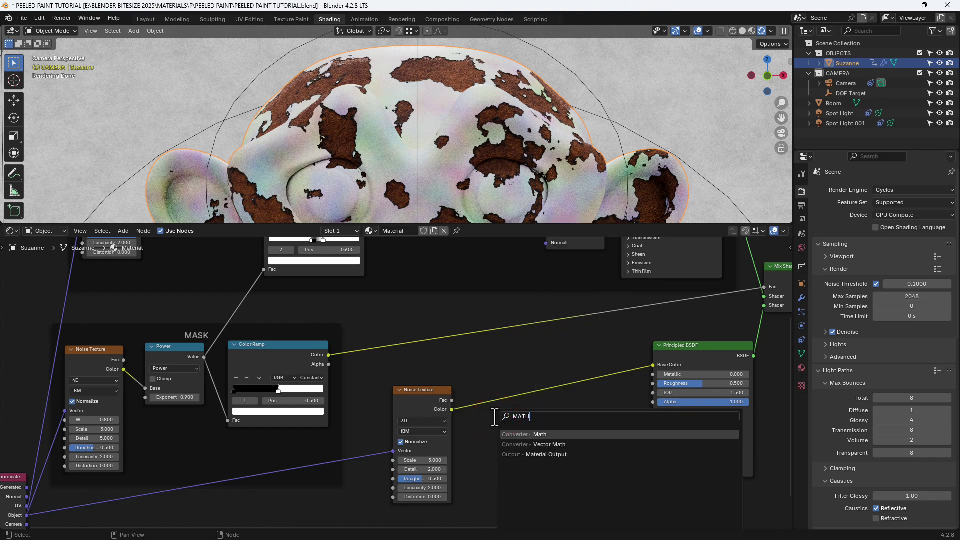
type(" ADD")
key("BackSpace")
key("BackSpace")
key("BackSpace")
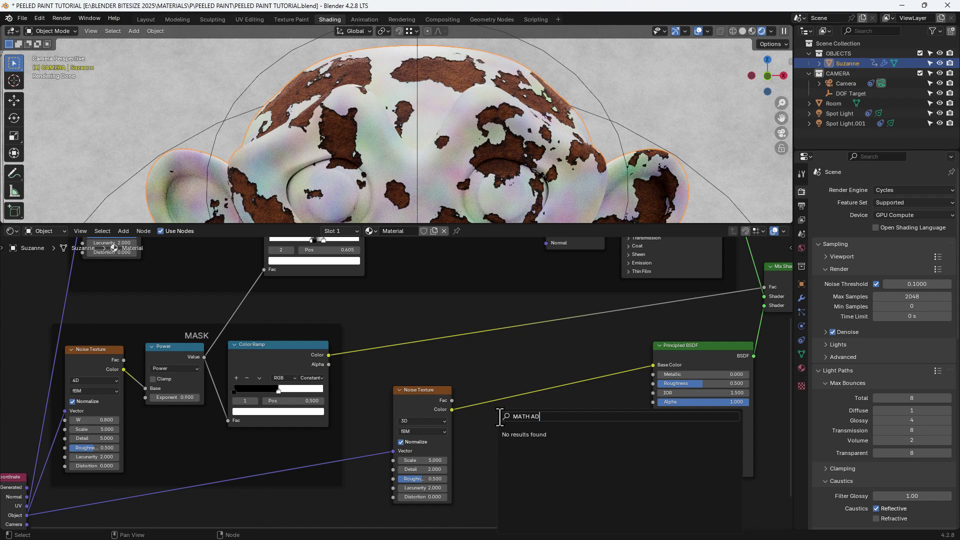
left_click(540, 434)
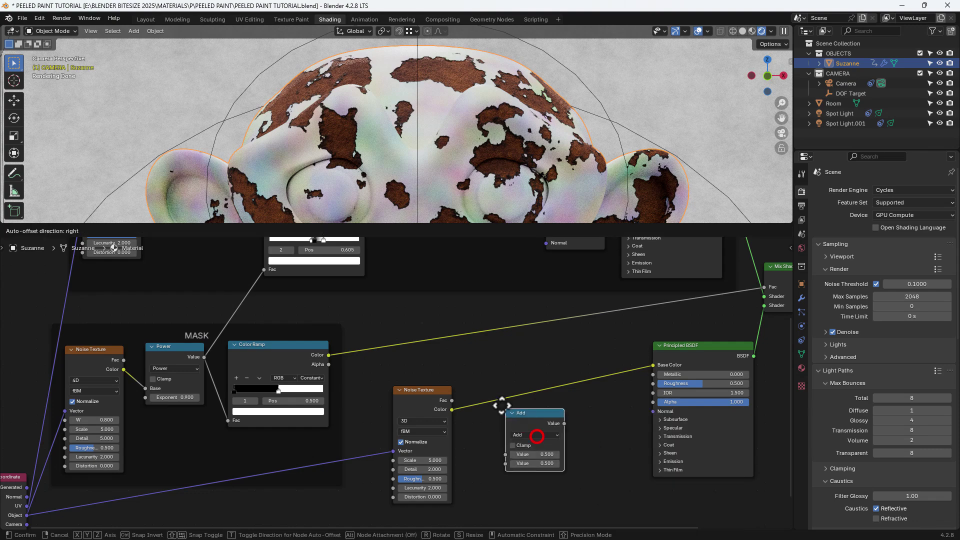
left_click(498, 422)
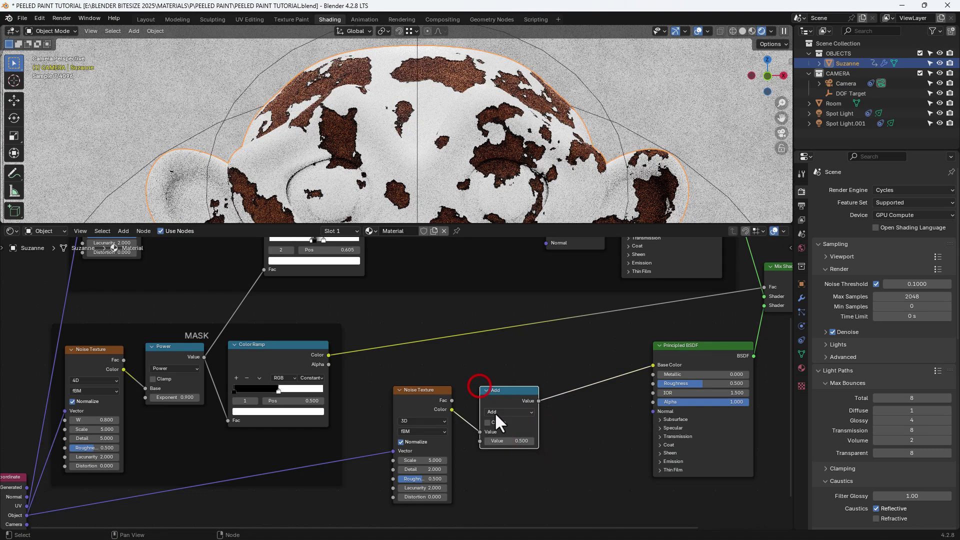
left_click(507, 441)
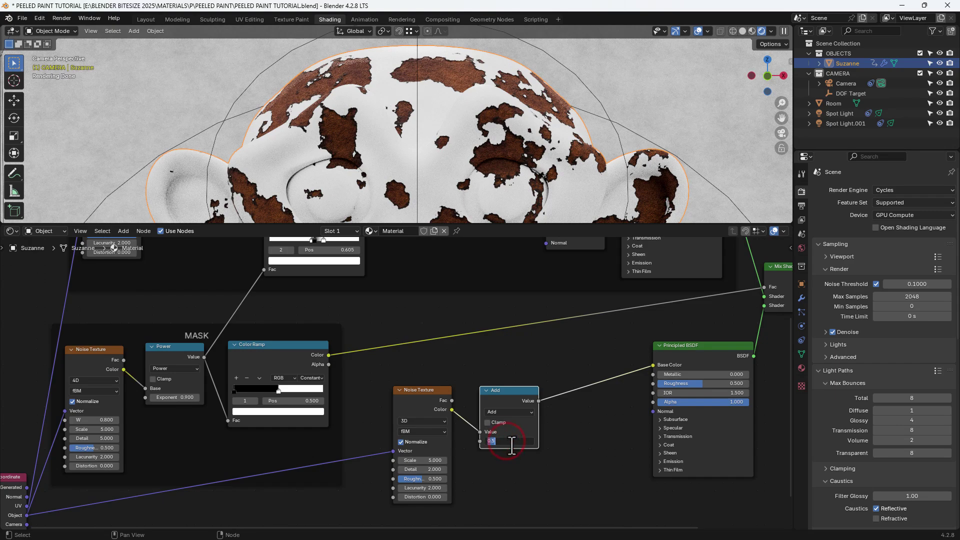
key("Return")
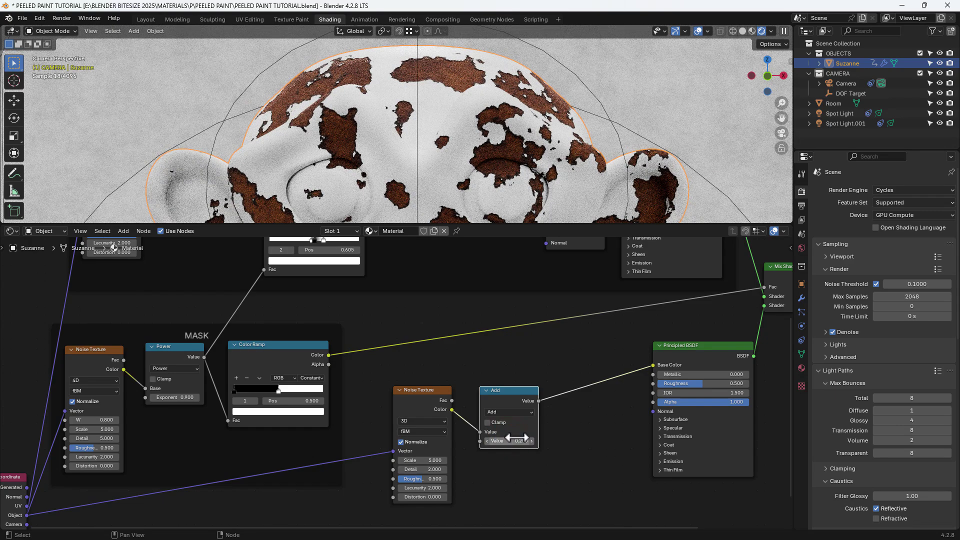
Step: Insert a colour Mix node between the Add node and the Principled BSDF, with the Add value feeding its Factor
middle_click_drag(575, 419, 563, 420)
left_click(562, 421)
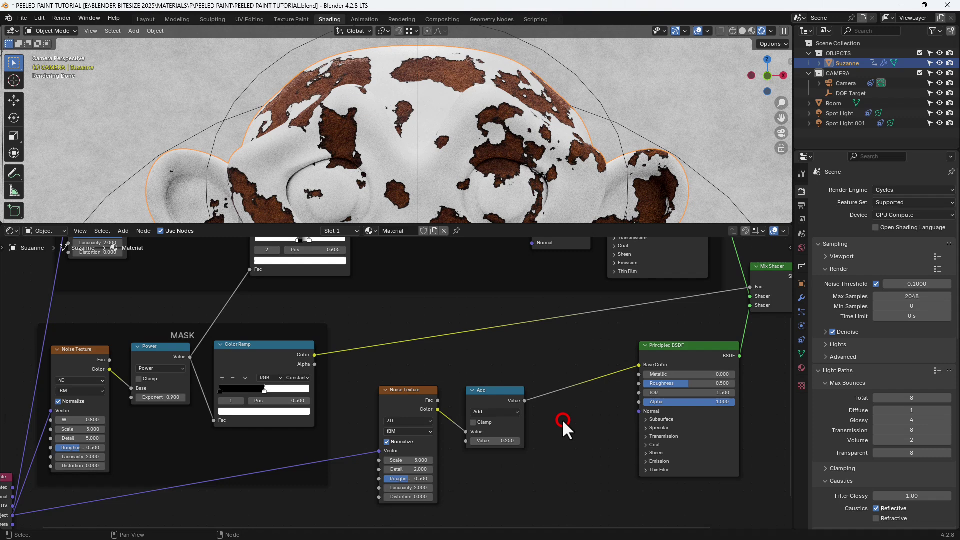
key("shift+a")
left_click(562, 418)
type("M")
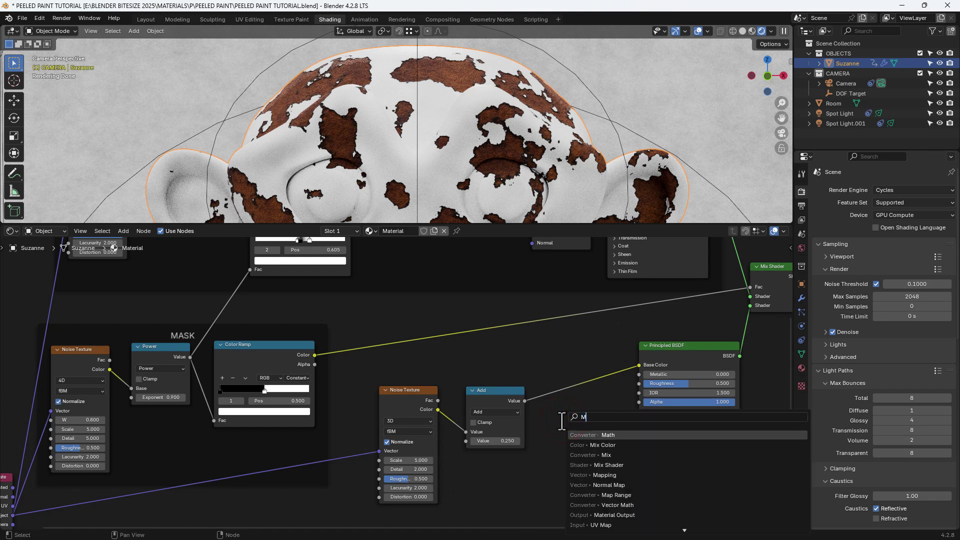
type("IX")
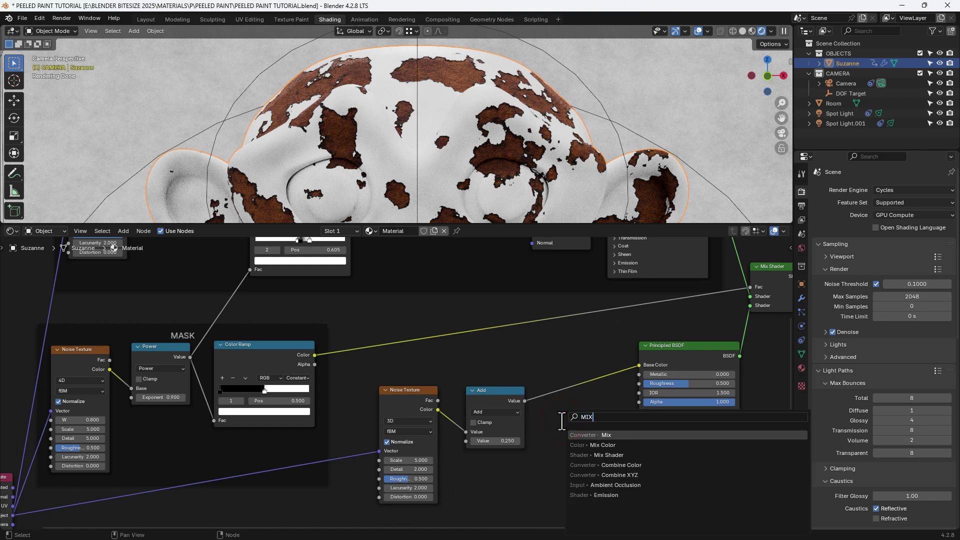
key("Return")
left_click(553, 358)
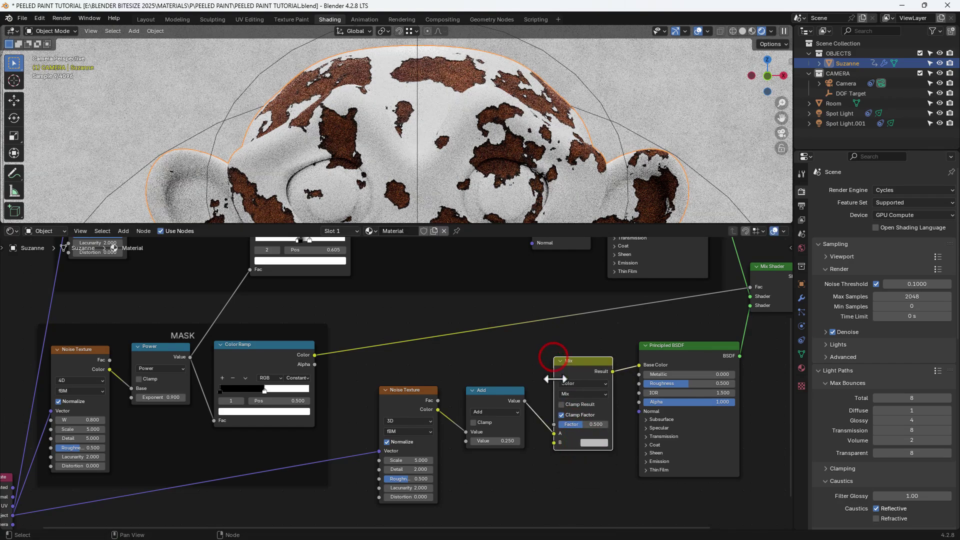
left_click_drag(544, 421, 553, 426)
Step: Set the Mix node's colour A to hex CBCB39 and colour B to hex 646417
scroll(565, 429, "up", 5)
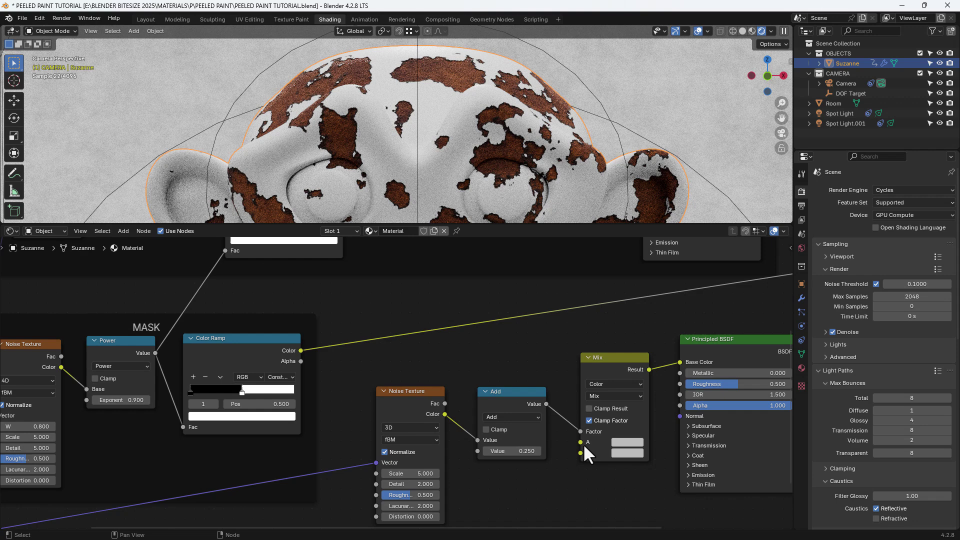
left_click(554, 442)
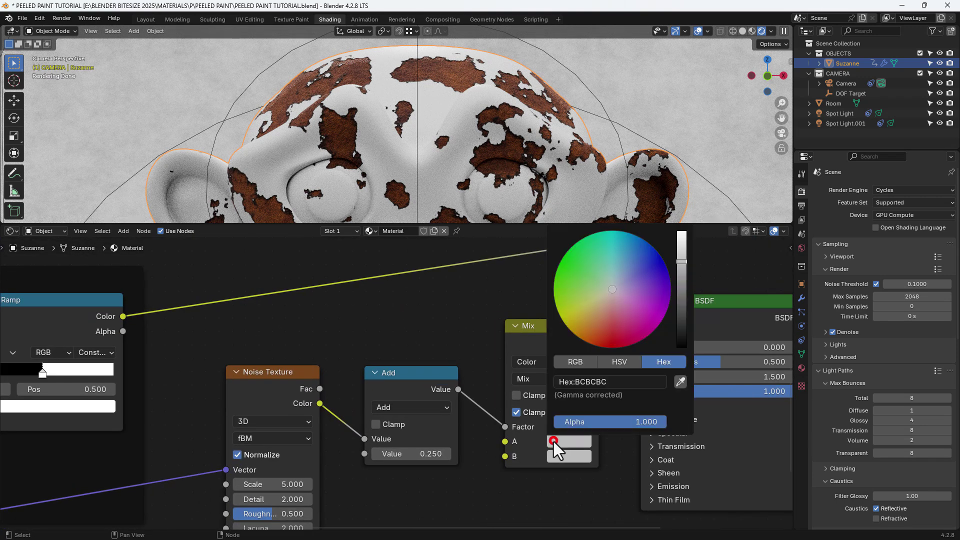
left_click(583, 386)
type("CBCB39")
key("Return")
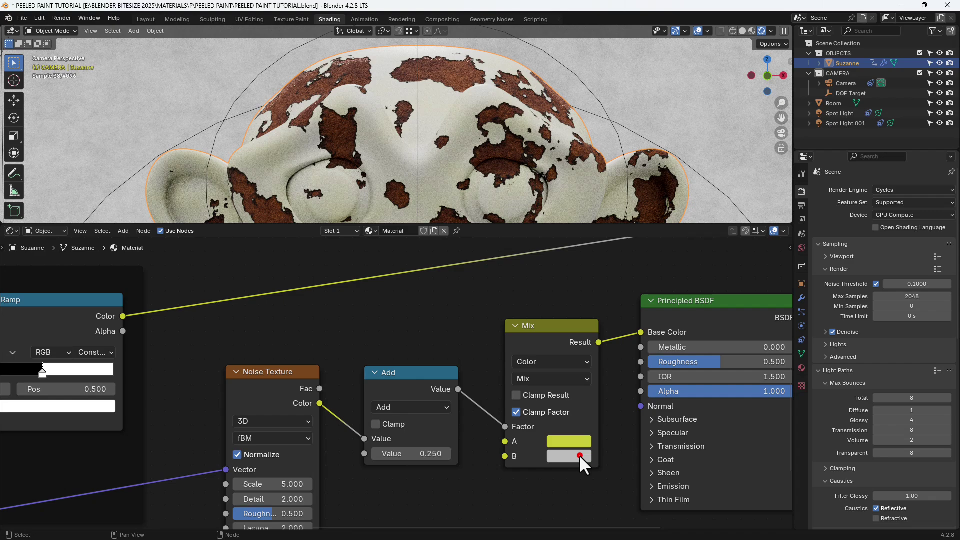
left_click(579, 455)
left_click(575, 396)
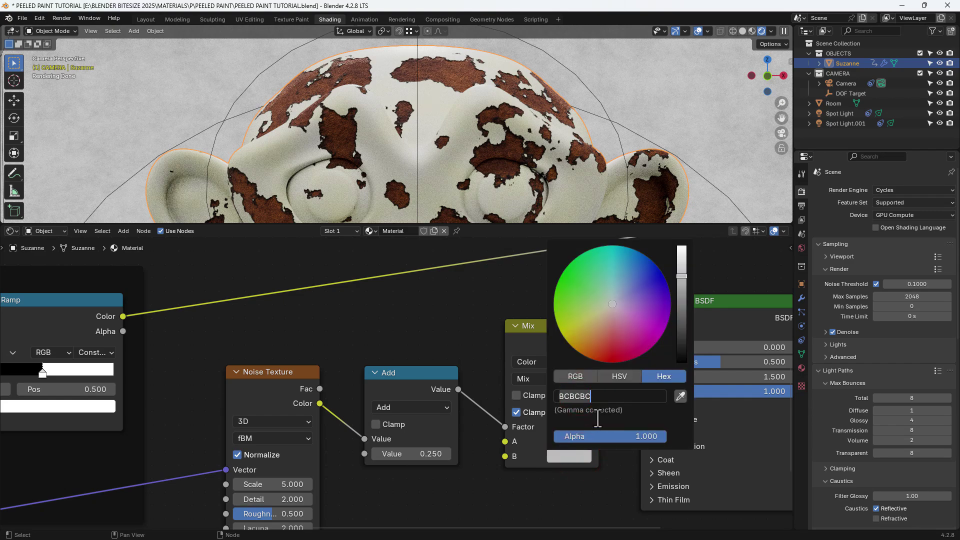
type("646417")
key("Return")
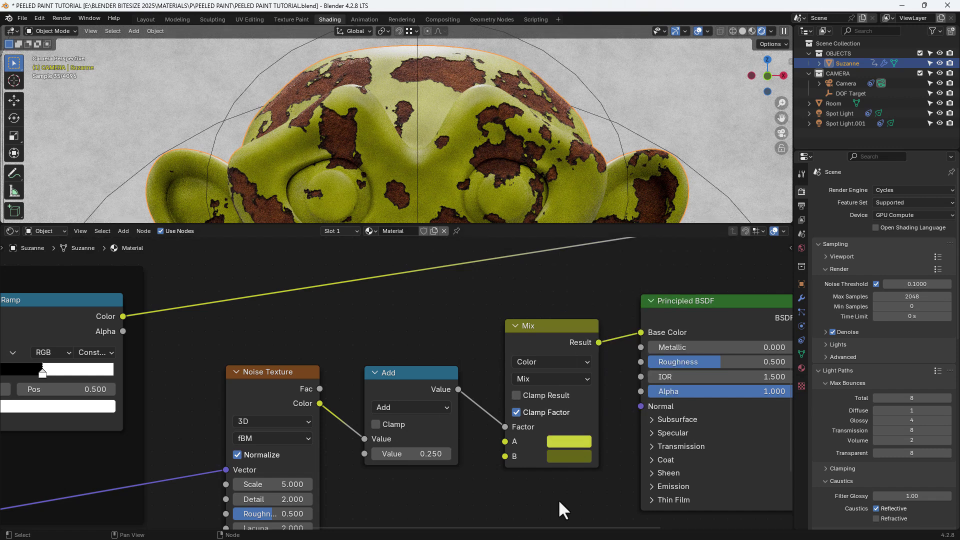
Step: Rearrange the paint's Noise Texture, Add and Mix nodes into a compact chain between the MASK frame and the paint's Principled BSDF
scroll(559, 500, "down", 4)
middle_click_drag(532, 495, 588, 475)
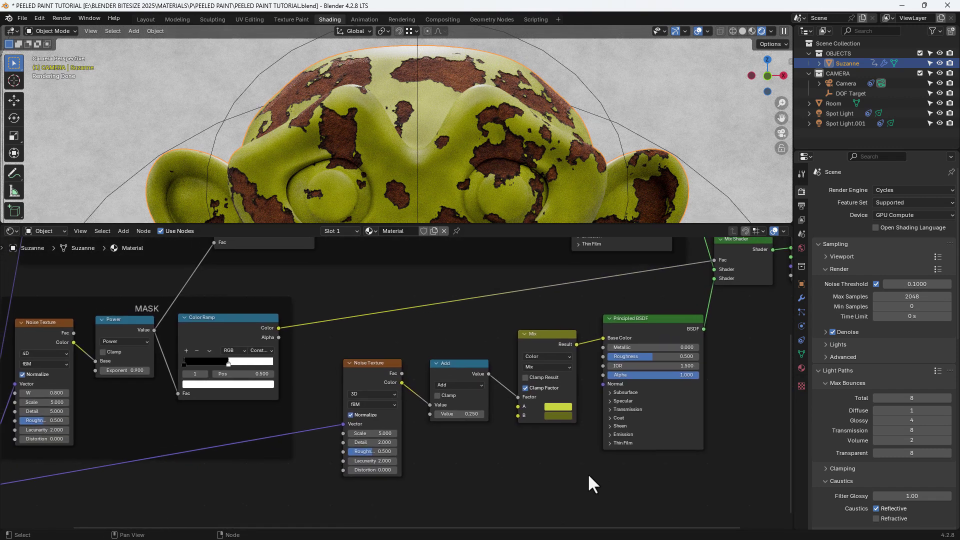
scroll(588, 475, "down", 1)
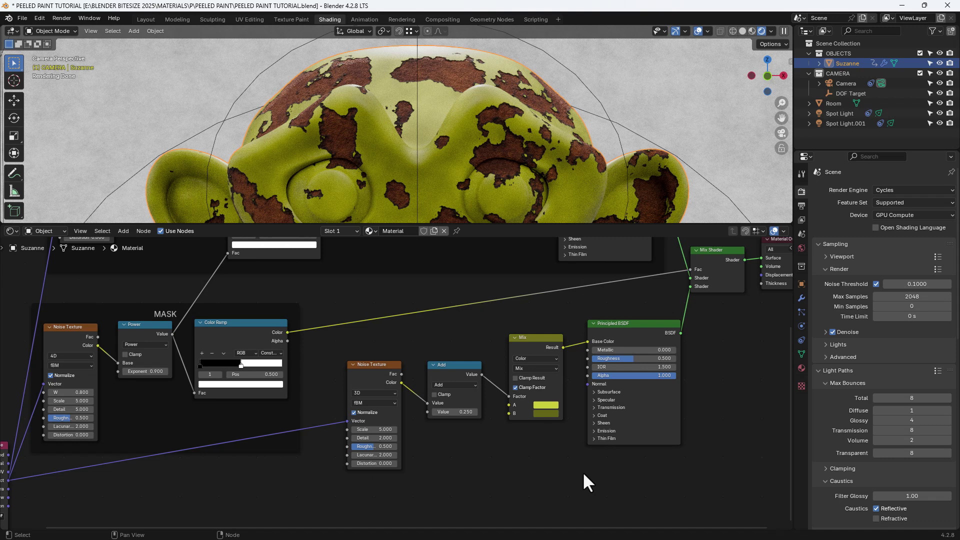
middle_click_drag(578, 468, 557, 441)
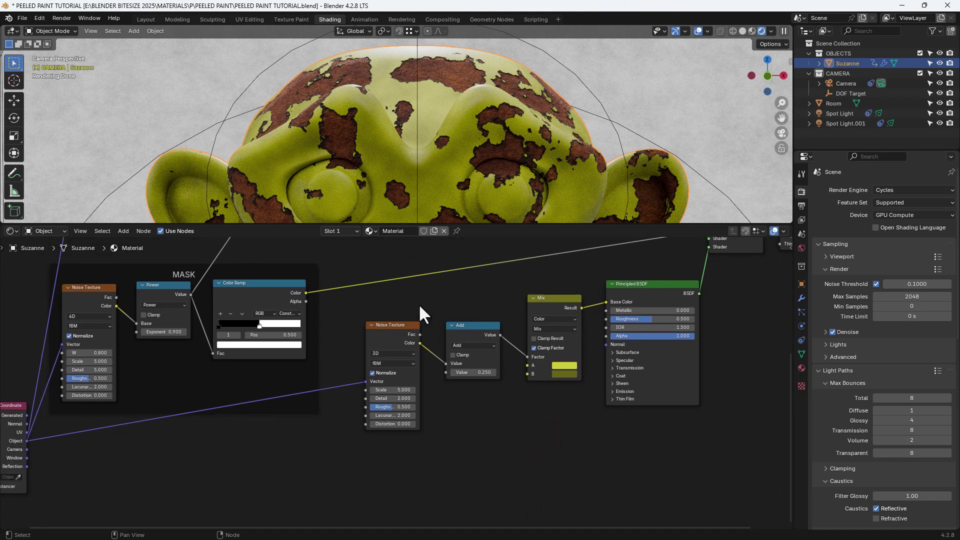
left_click_drag(397, 297, 536, 373)
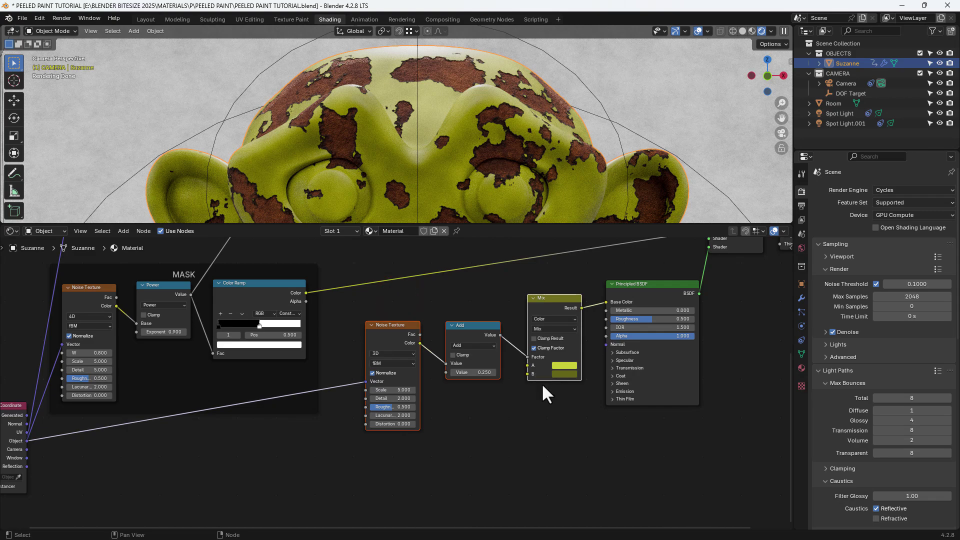
key("ctrl+z")
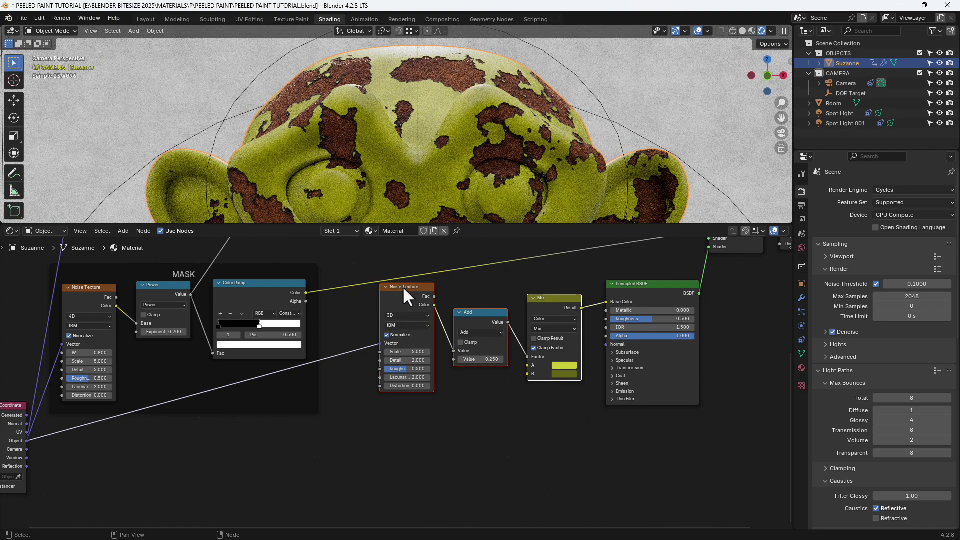
left_click_drag(403, 286, 395, 310)
left_click(461, 460)
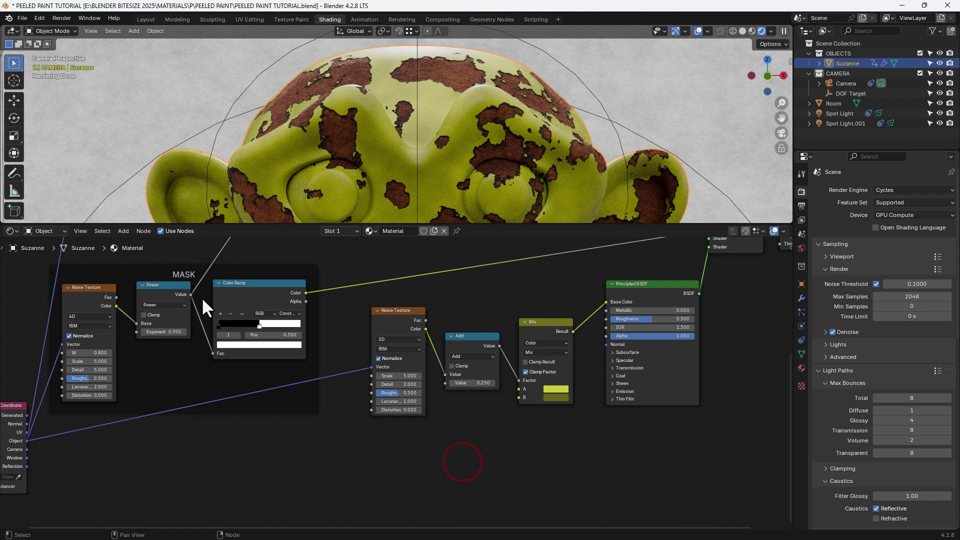
Step: Add a Color Ramp fed by the mask's Power value and place it beneath the paint's Noise Texture
left_click_drag(191, 294, 349, 471)
type("COLOR")
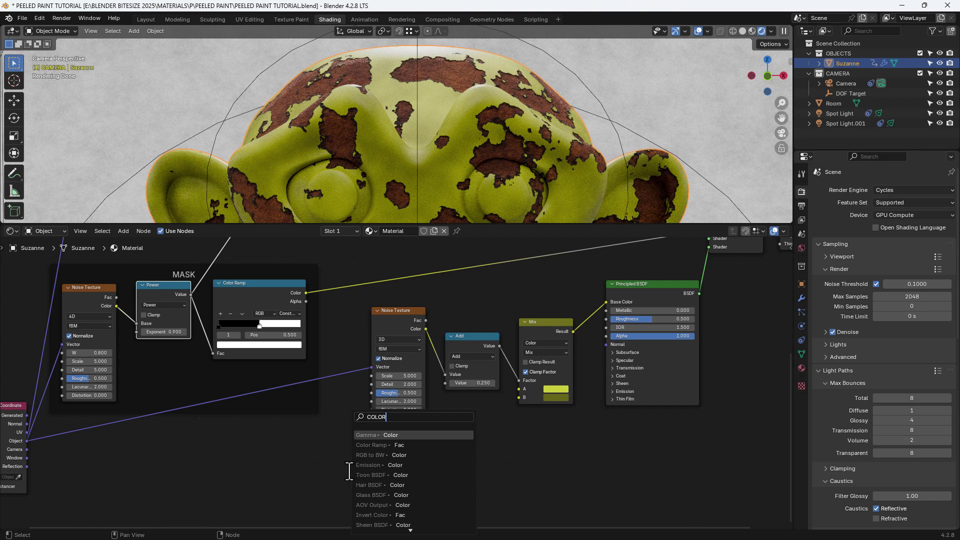
key("Down")
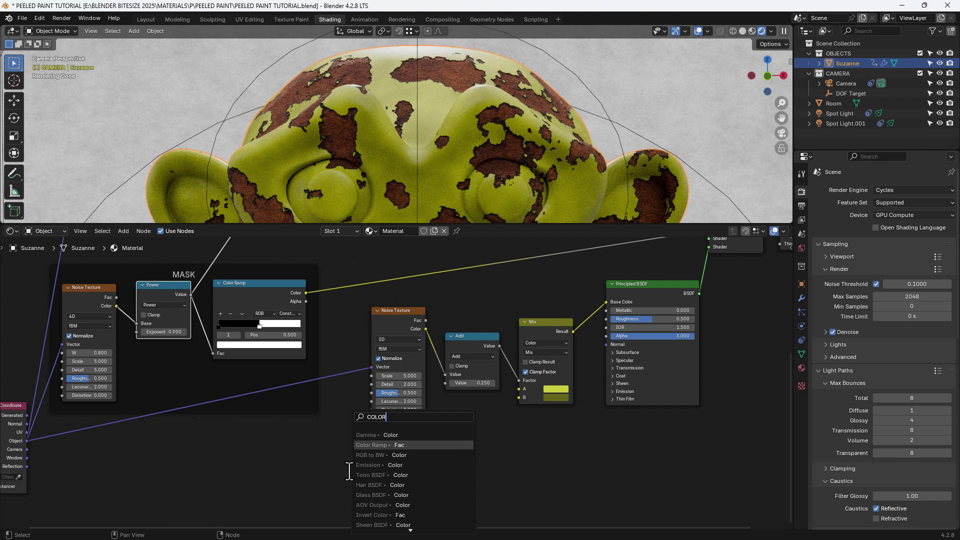
key("Return")
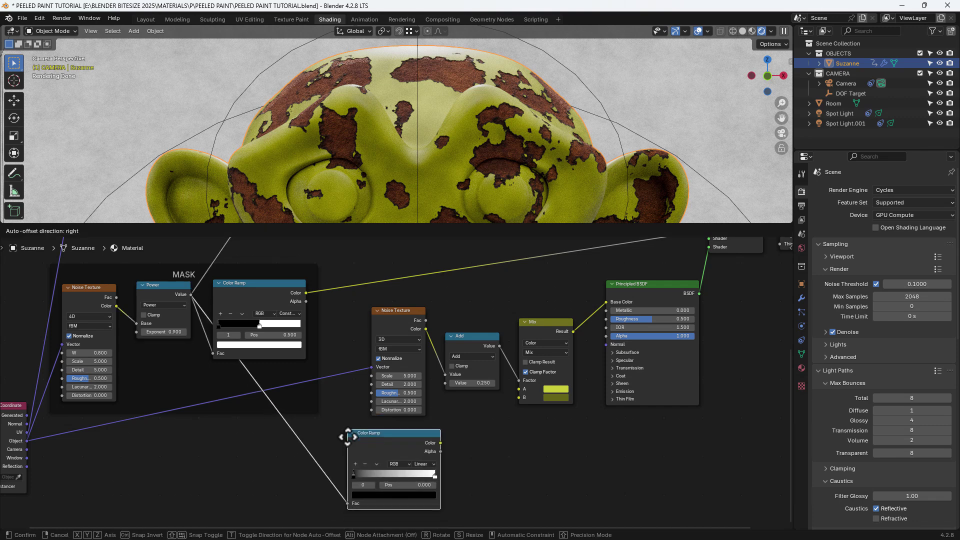
left_click(350, 444)
scroll(410, 513, "up", 2)
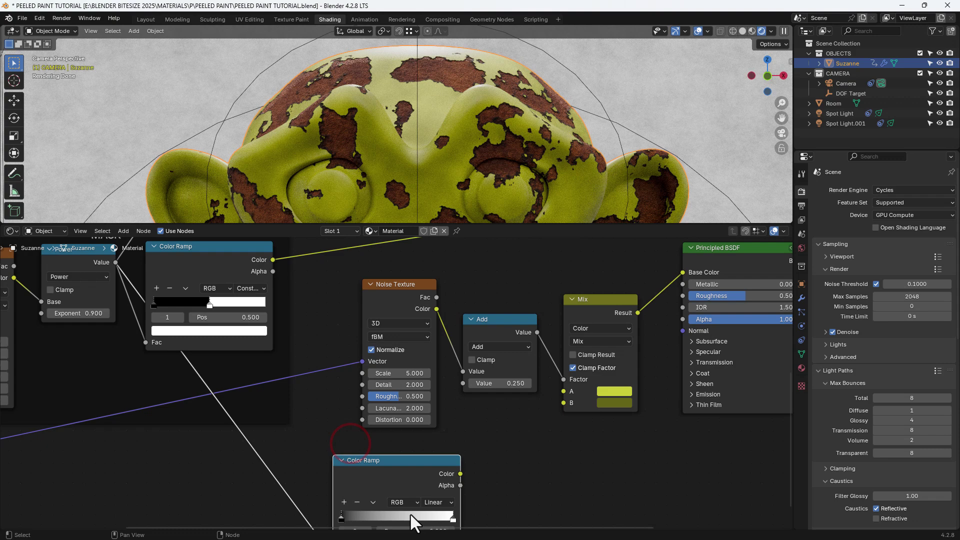
Step: Make the new Color Ramp's first stop white with a Value of 1 and set its position to 0.499
middle_click_drag(410, 513, 418, 414)
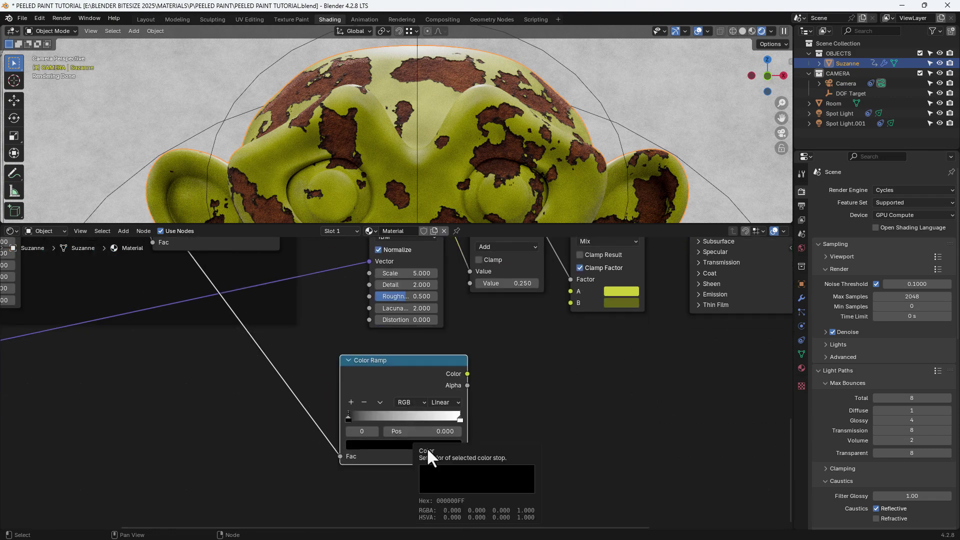
scroll(427, 447, "up", 2)
middle_click_drag(428, 439, 436, 411)
scroll(437, 411, "up", 2)
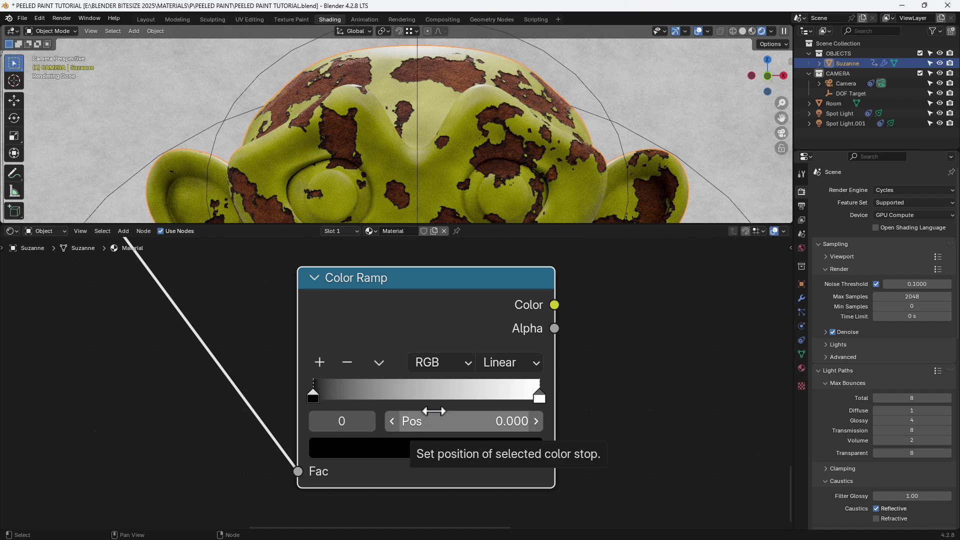
left_click(355, 446)
left_click(395, 326)
left_click(367, 393)
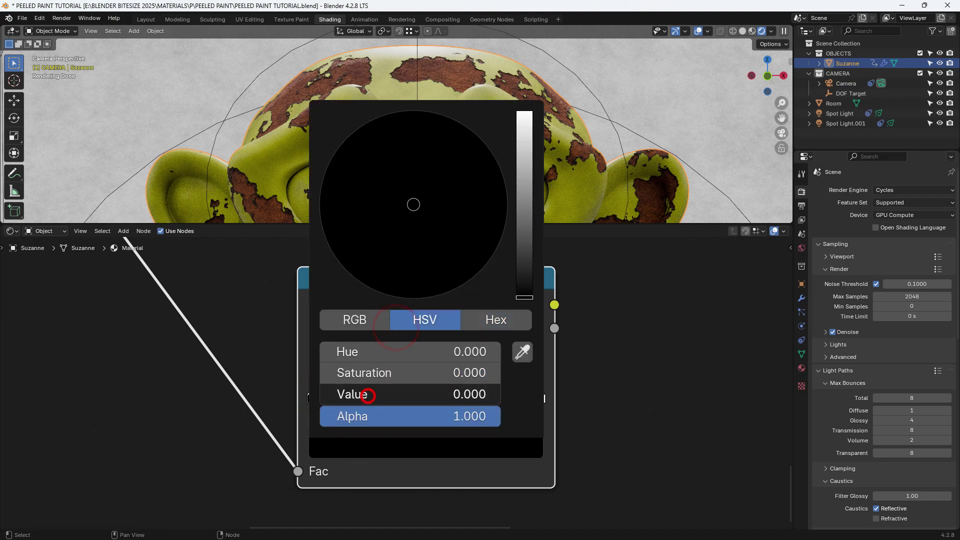
type("1")
key("Return")
left_click(463, 418)
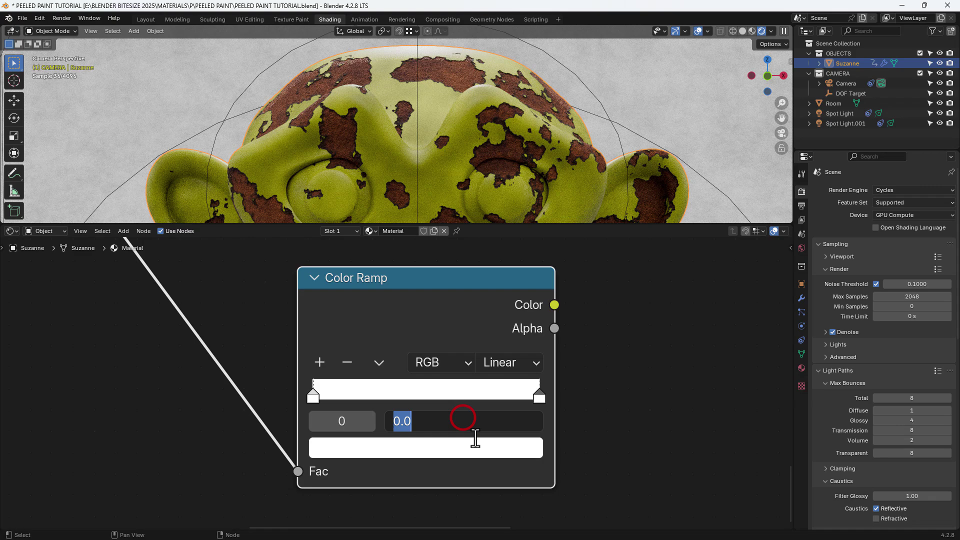
type(".499")
key("Return")
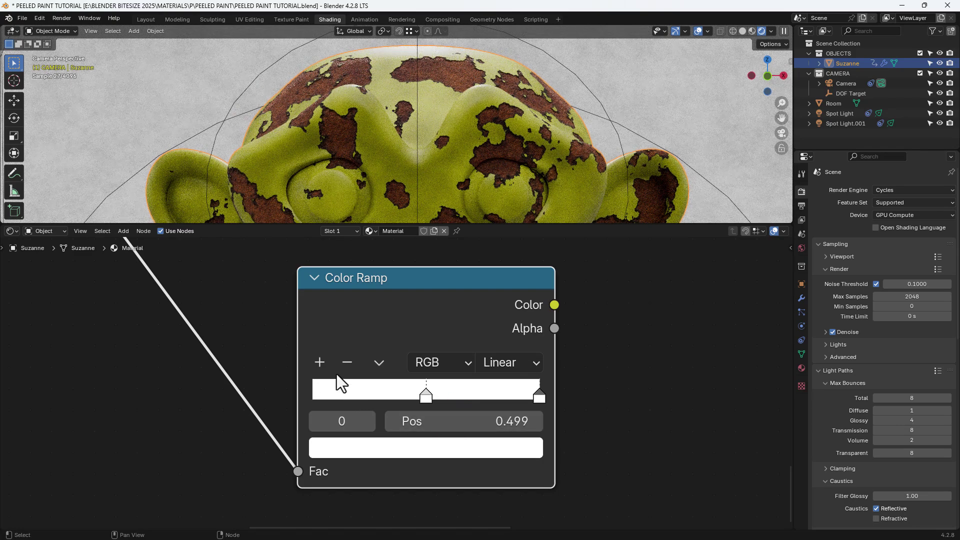
Step: Add a middle stop to the Color Ramp, make it black, and set its position to 0.5
left_click(321, 361)
left_click(397, 446)
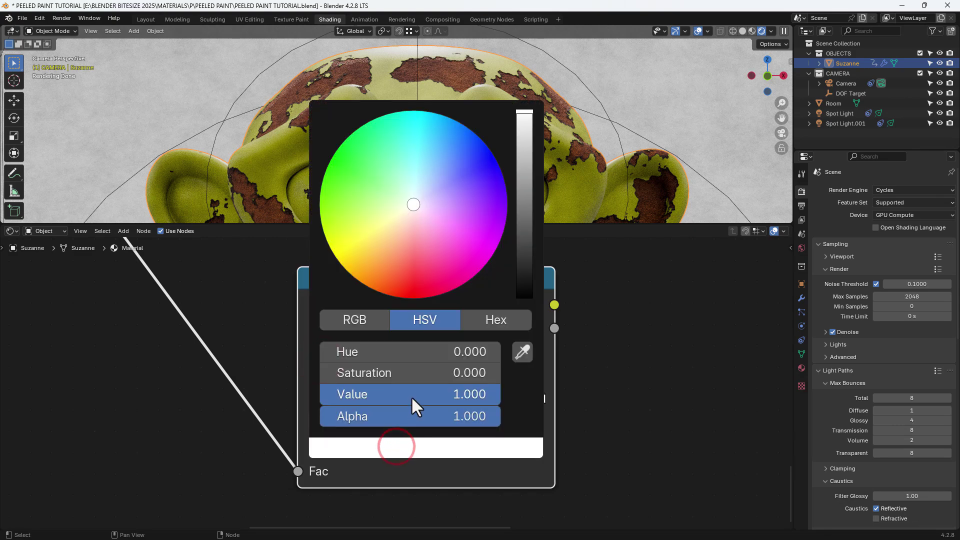
left_click_drag(411, 396, 350, 396)
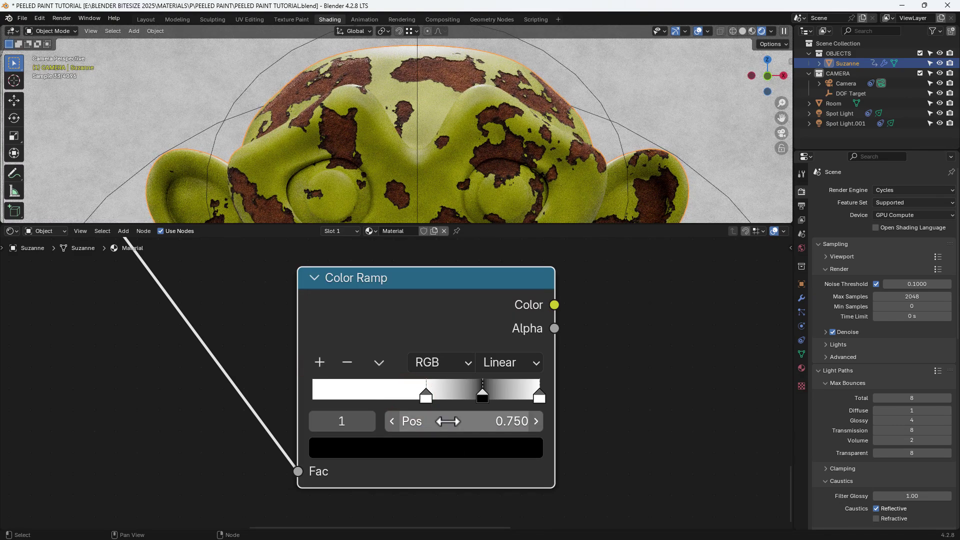
left_click(448, 421)
key("BackSpace")
type("0.5")
key("Return")
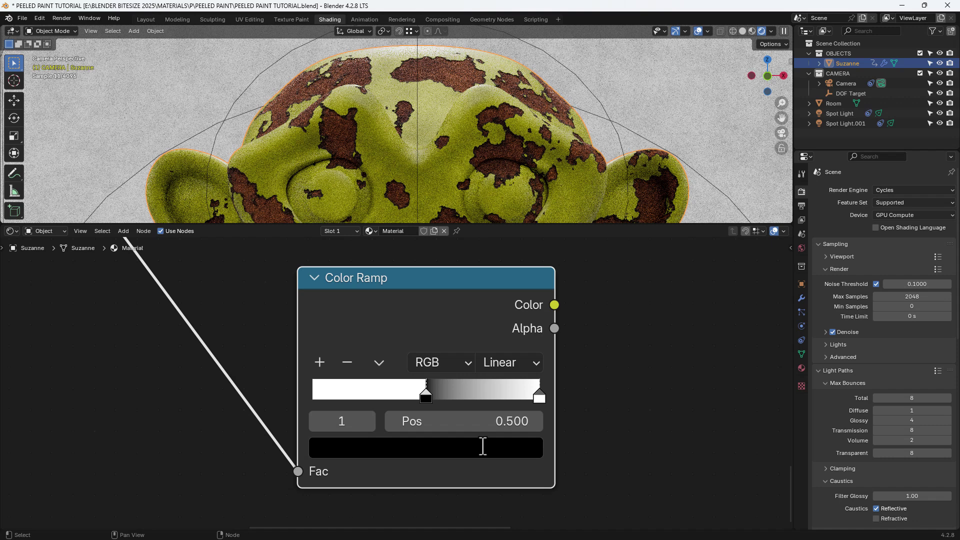
Step: Set the position of the Color Ramp's last white stop to 0.56
left_click(536, 397)
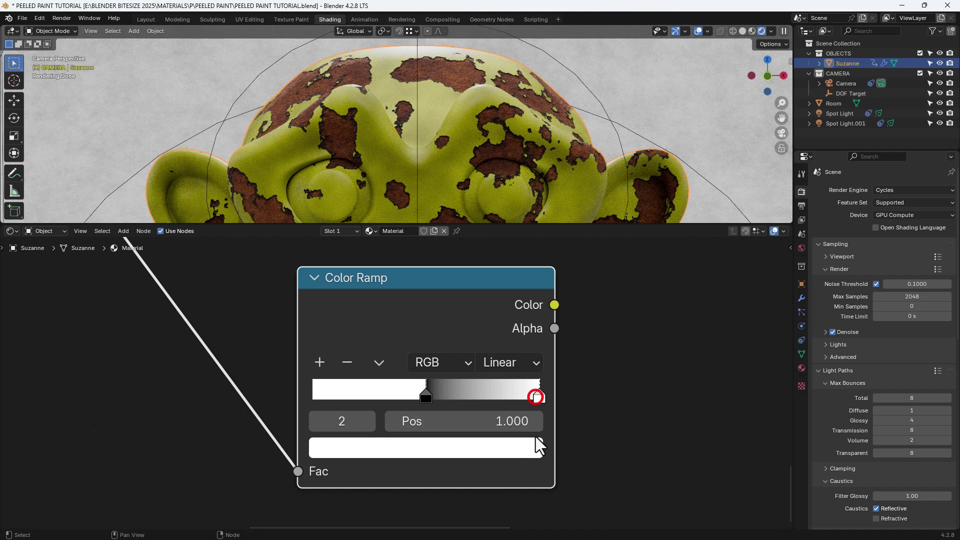
left_click(515, 428)
type(".")
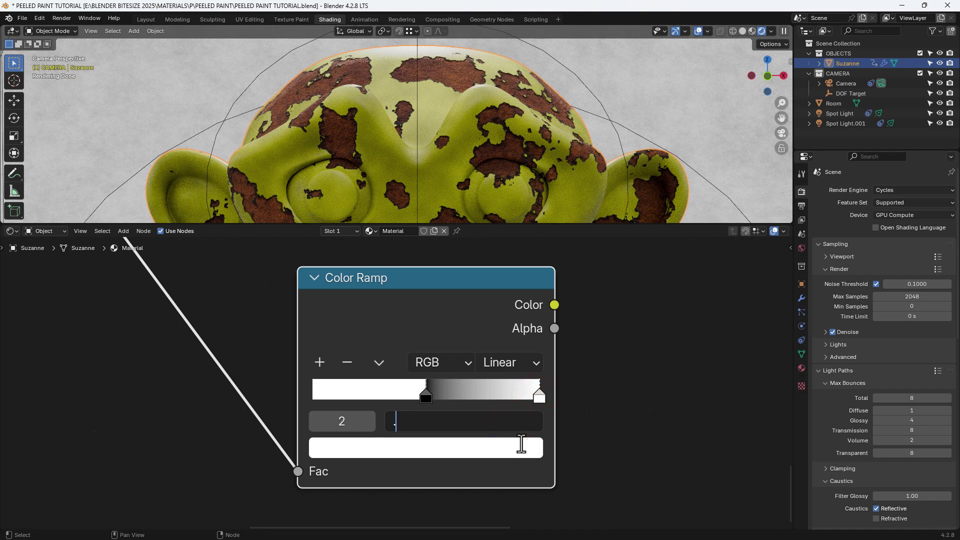
type("56")
key("Return")
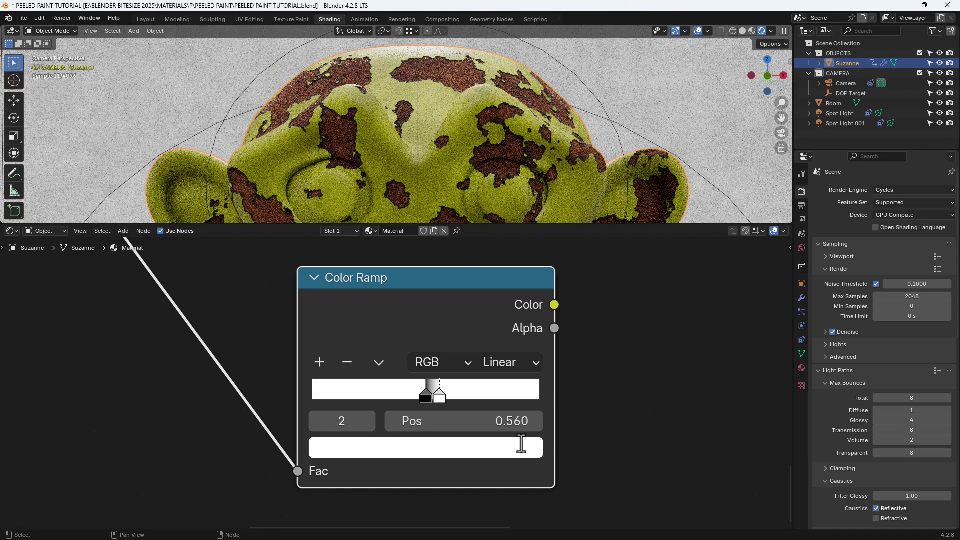
Step: Add a Math Power node fed by the new Color Ramp's Color output and set its Exponent to 2
scroll(565, 365, "down", 3)
middle_click_drag(559, 338, 528, 393)
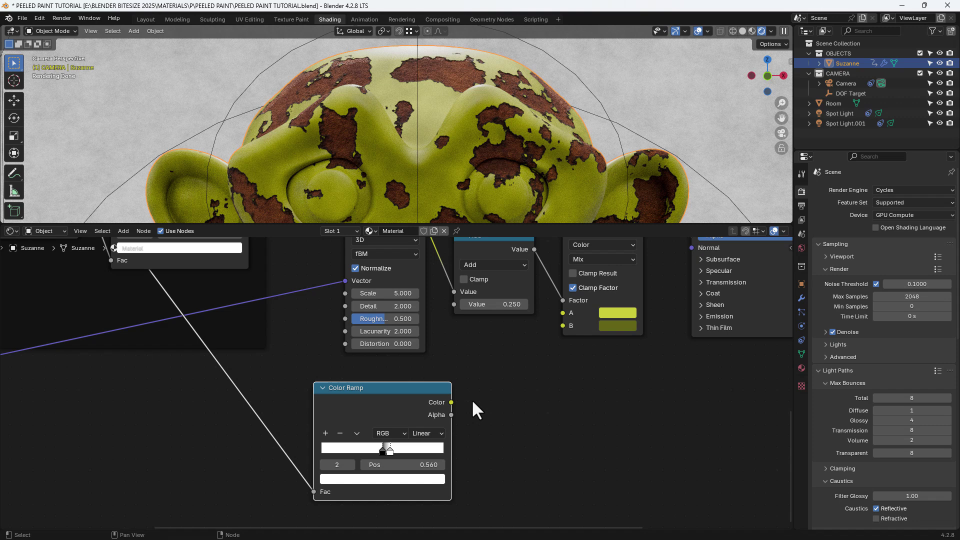
left_click_drag(452, 402, 501, 403)
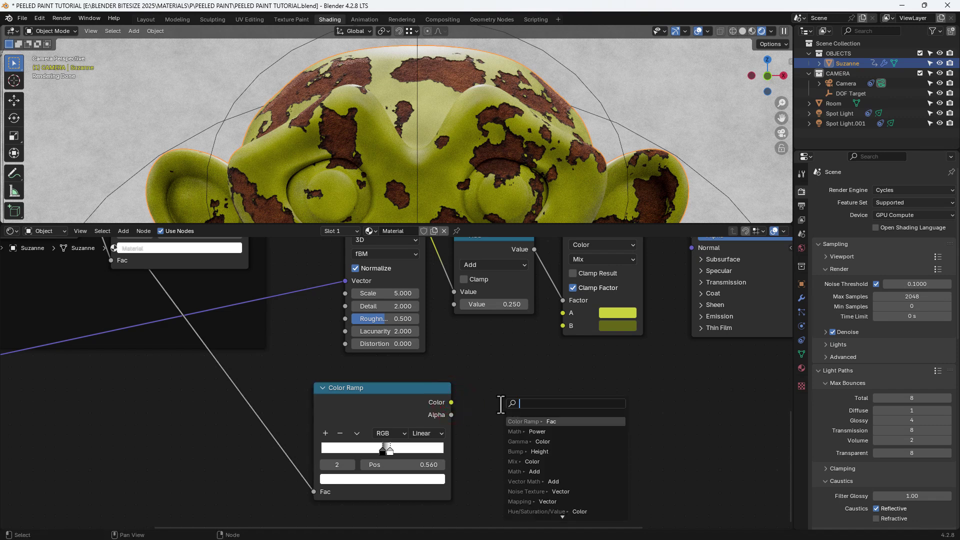
type("MATH PO")
key("Return")
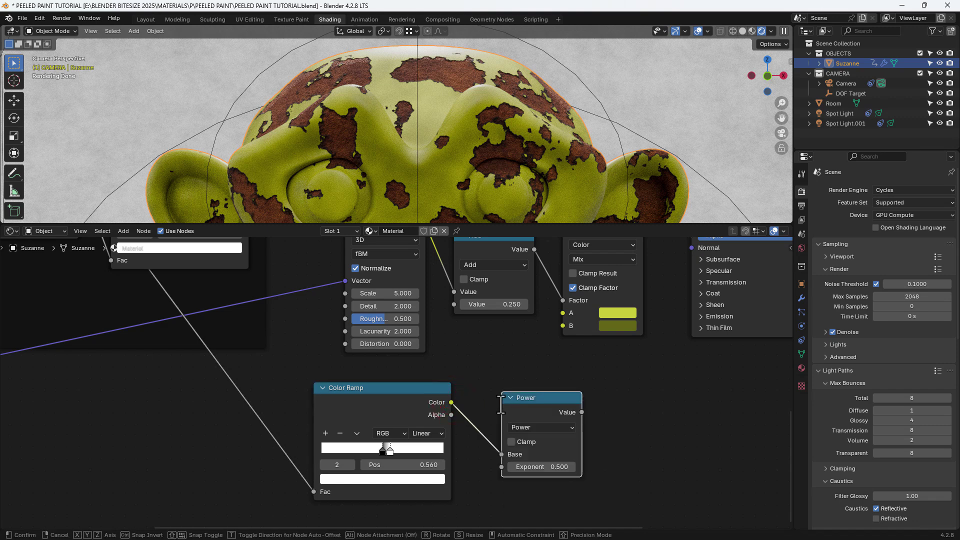
left_click(480, 402)
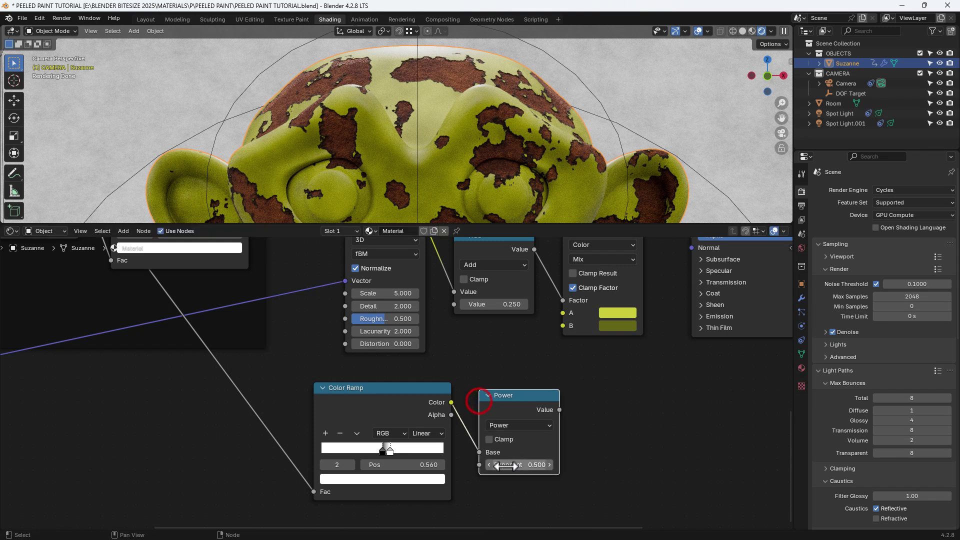
left_click(517, 465)
type("2")
left_click(524, 489)
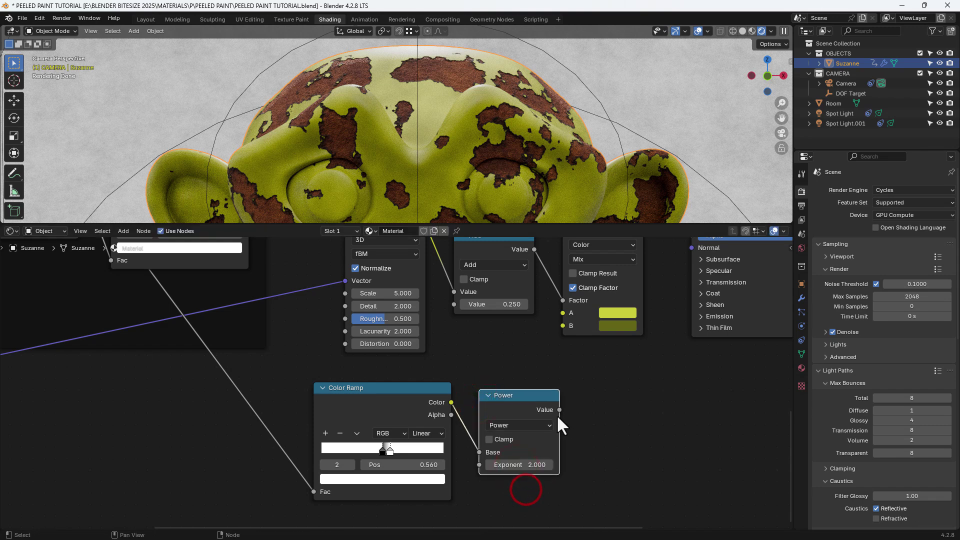
Step: Add a Bump node beside the new Power node, with the Power value feeding its Height
left_click_drag(559, 409, 598, 406)
type("BUMP")
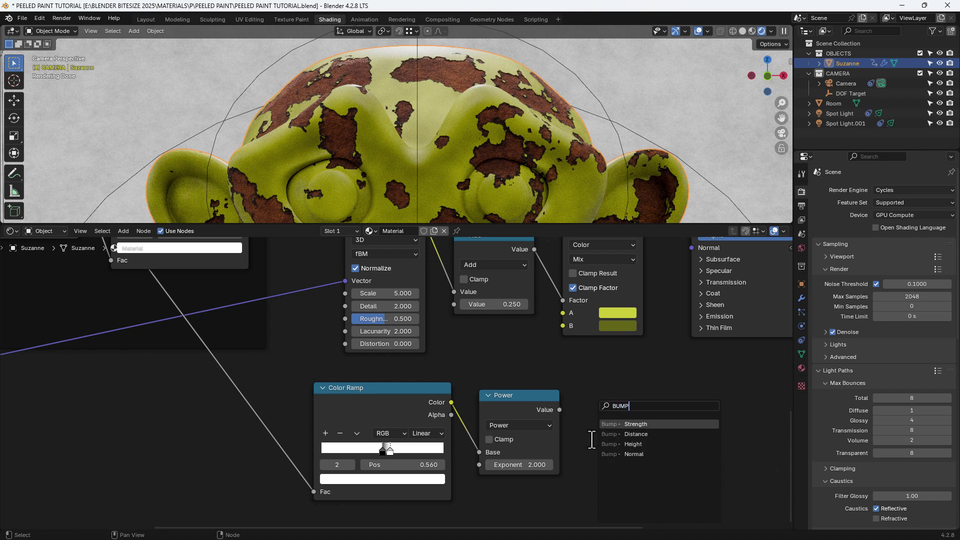
left_click(615, 444)
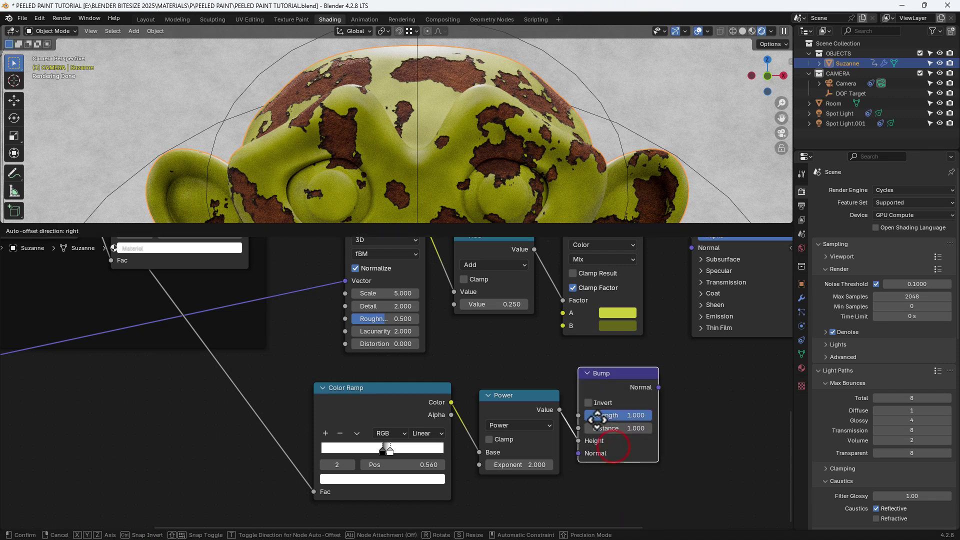
left_click(615, 444)
Step: Connect the Bump's Normal output to the paint's Principled BSDF Normal input and enable Invert on the Bump
middle_click_drag(682, 350, 653, 466)
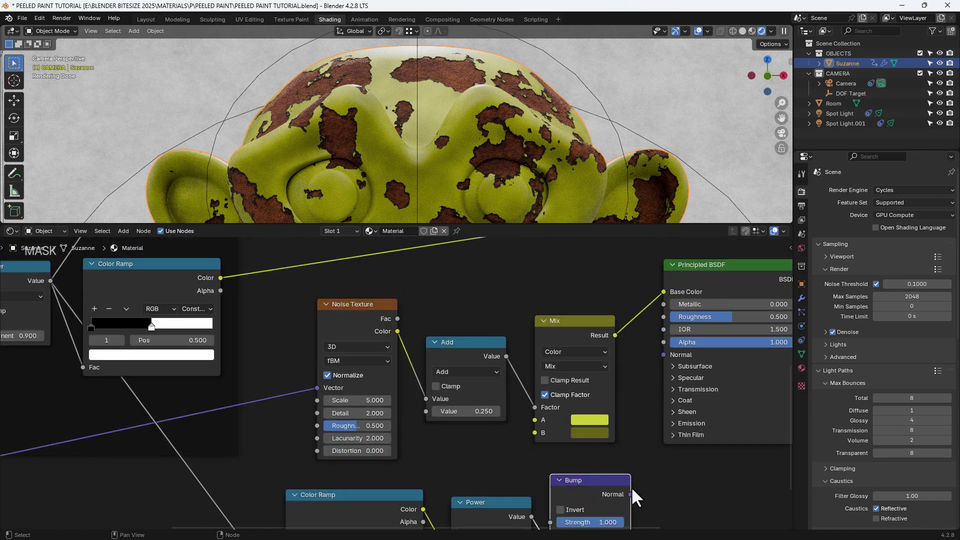
left_click_drag(631, 492, 656, 354)
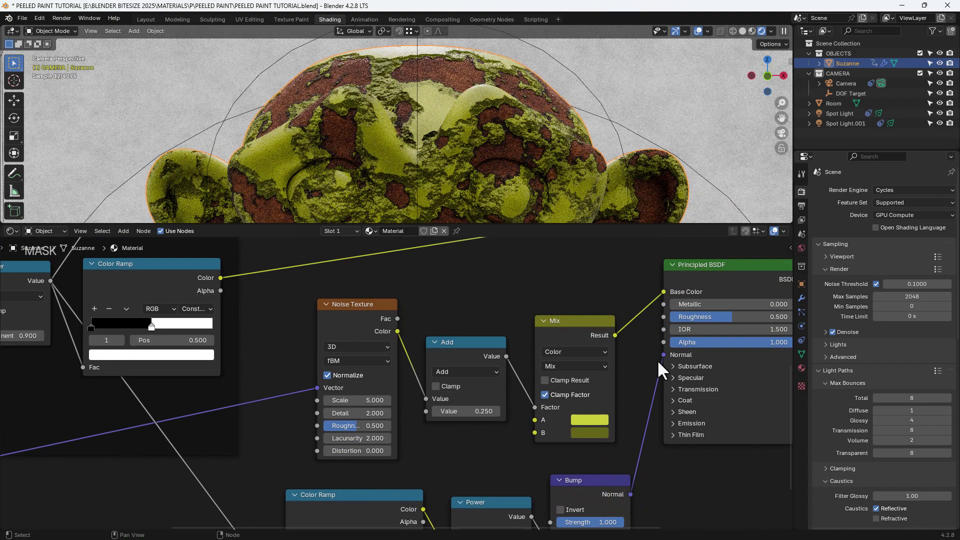
left_click(561, 510)
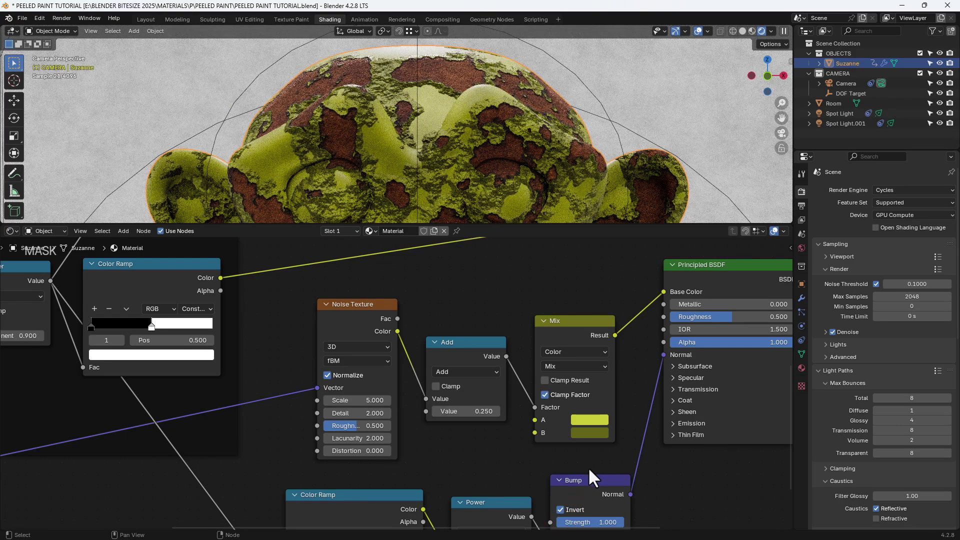
Step: Set the paint shader's Coat Weight to 1 and connect the Bump's Normal output to the Coat Normal input
middle_click_drag(589, 470, 564, 376)
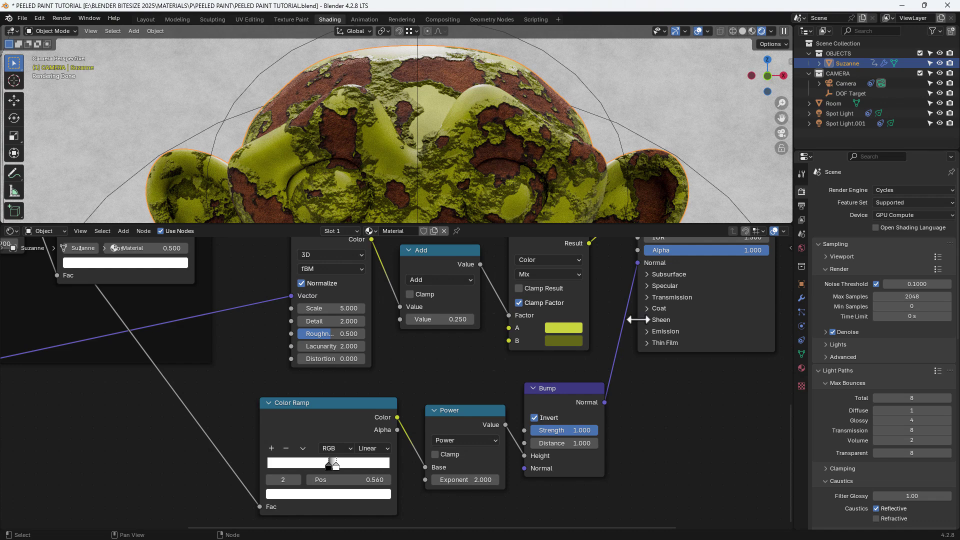
left_click(652, 308)
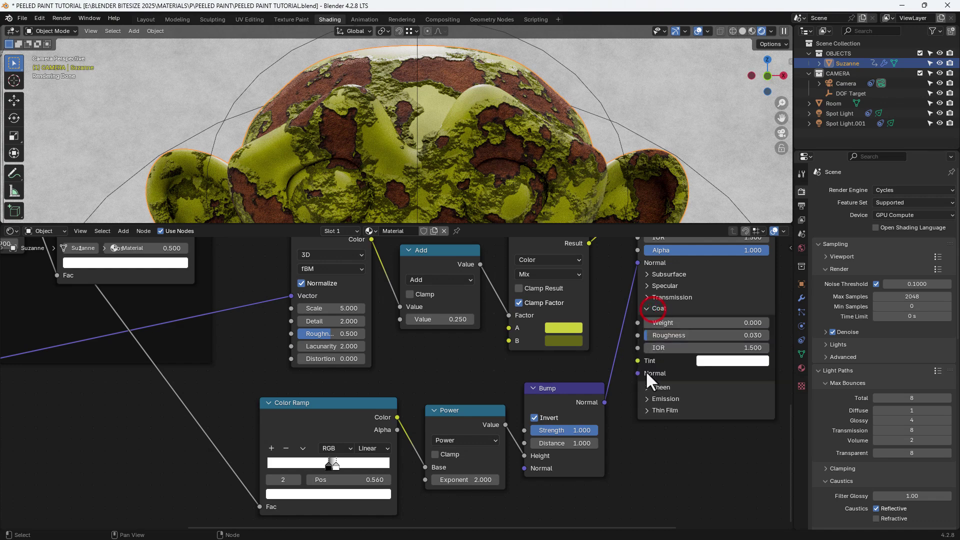
left_click_drag(655, 323, 769, 321)
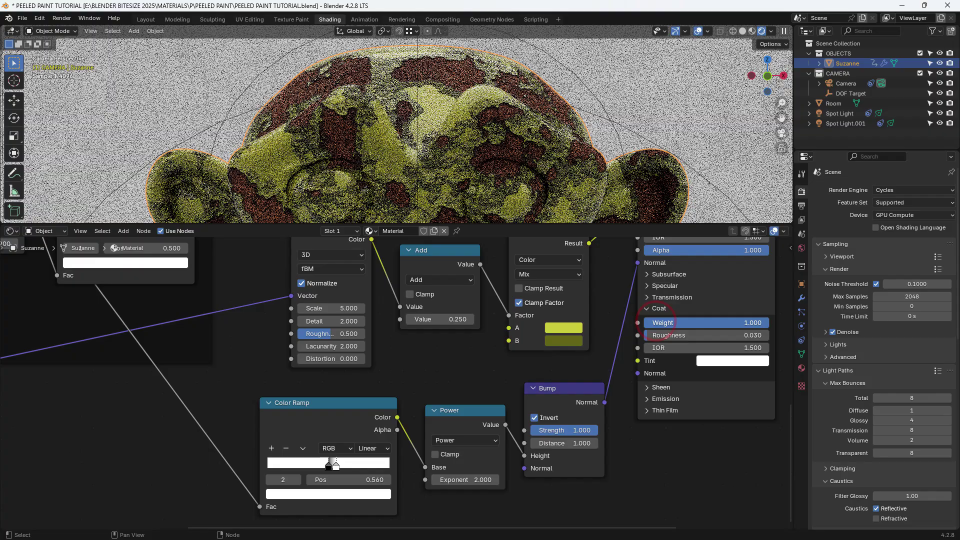
scroll(404, 103, "up", 6)
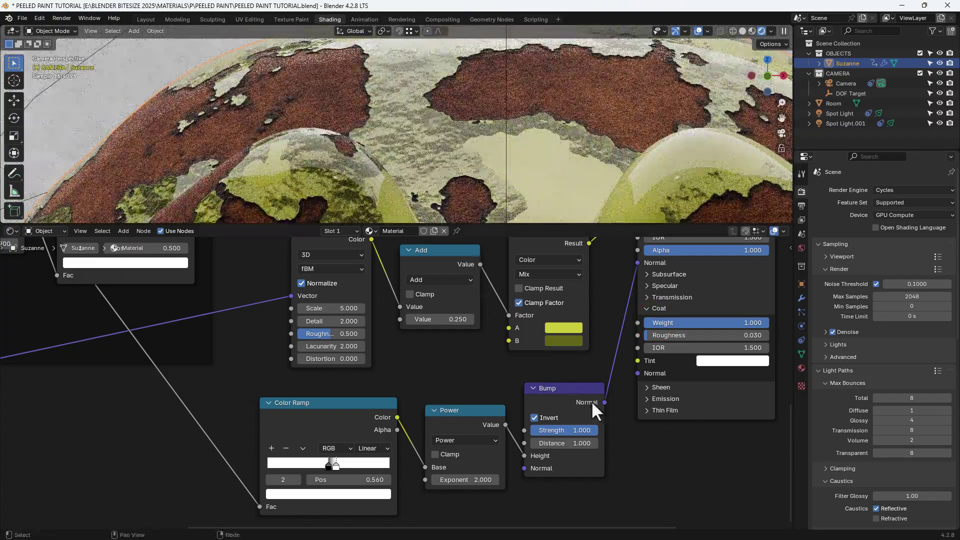
left_click_drag(604, 402, 626, 374)
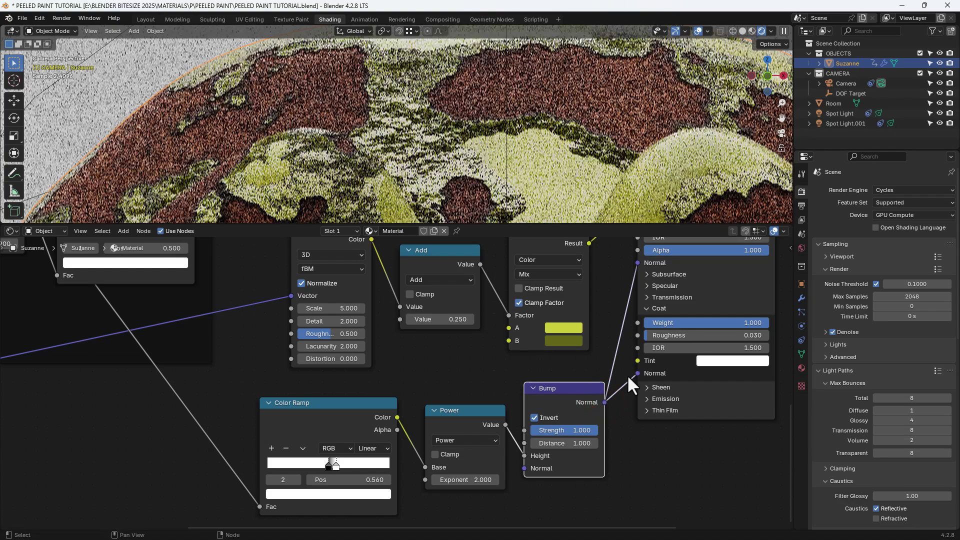
Step: Join all the paint nodes, from the Noise Texture to the Principled BSDF, into a frame labelled PAINT
scroll(617, 380, "down", 3)
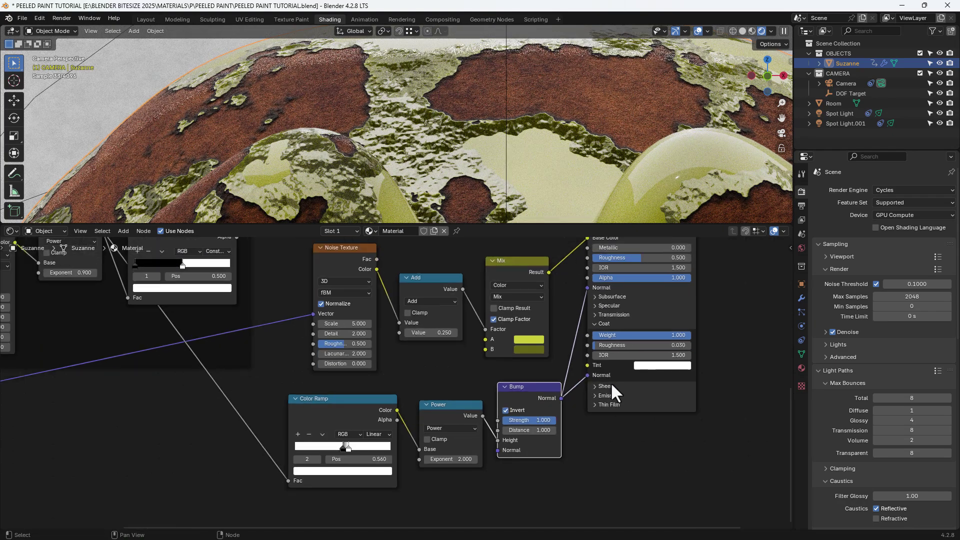
scroll(645, 345, "down", 2)
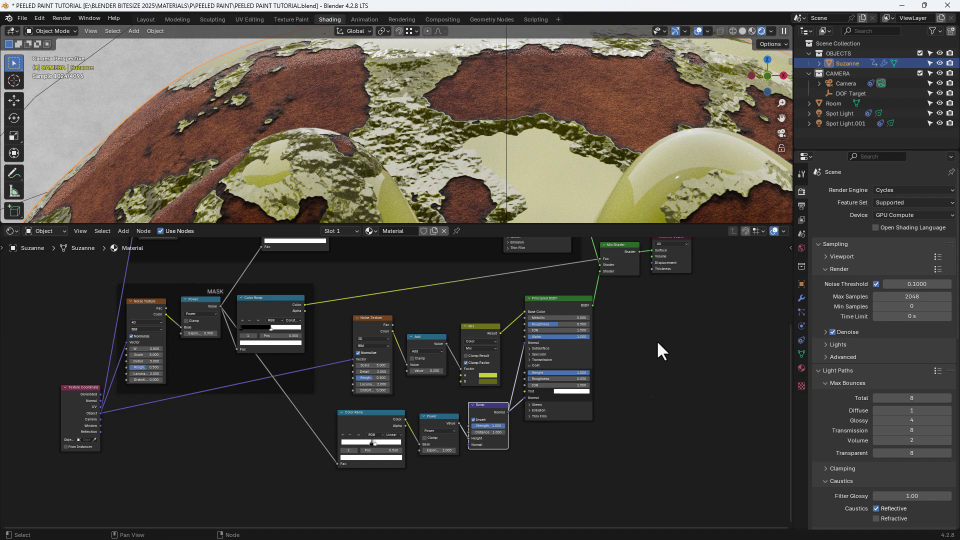
middle_click_drag(656, 340, 676, 351)
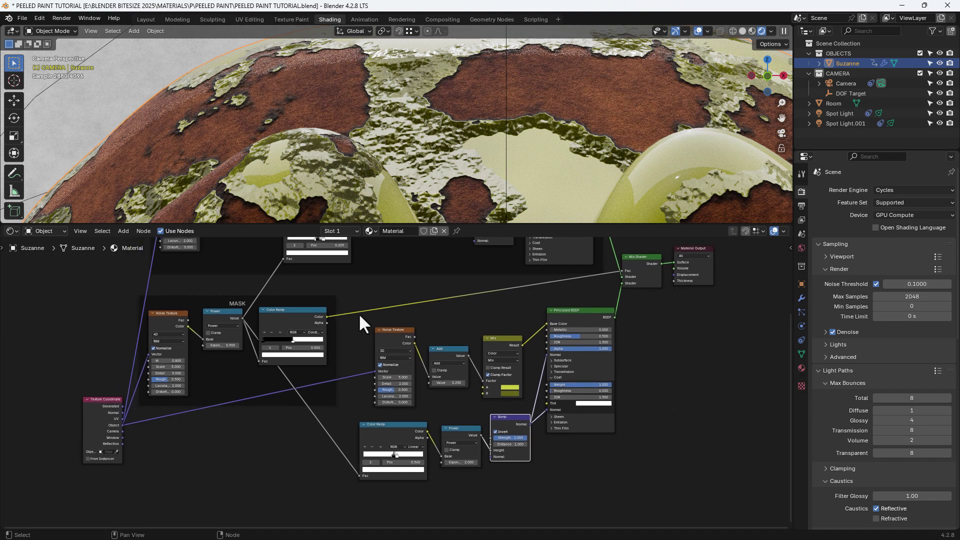
left_click_drag(360, 316, 608, 471)
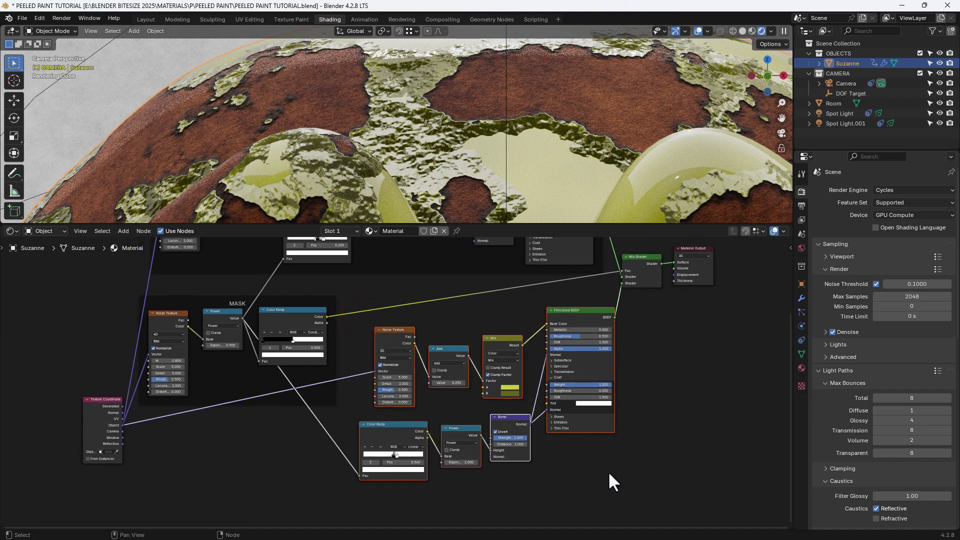
key("ctrl+j")
key("n")
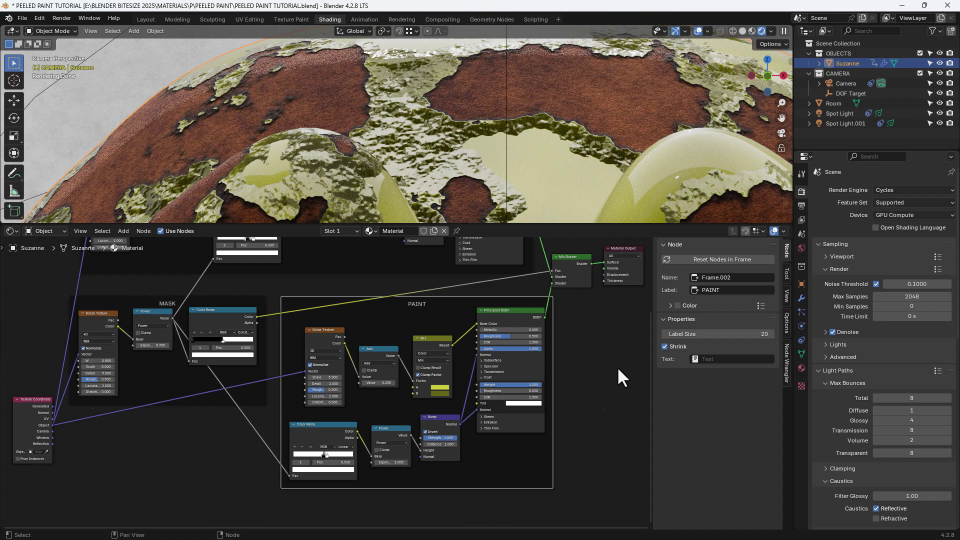
key("n")
Step: Set the Coat Roughness of the paint's Principled BSDF to 0.25
scroll(621, 369, "down", 1)
middle_click_drag(628, 371, 660, 424)
scroll(530, 170, "down", 1)
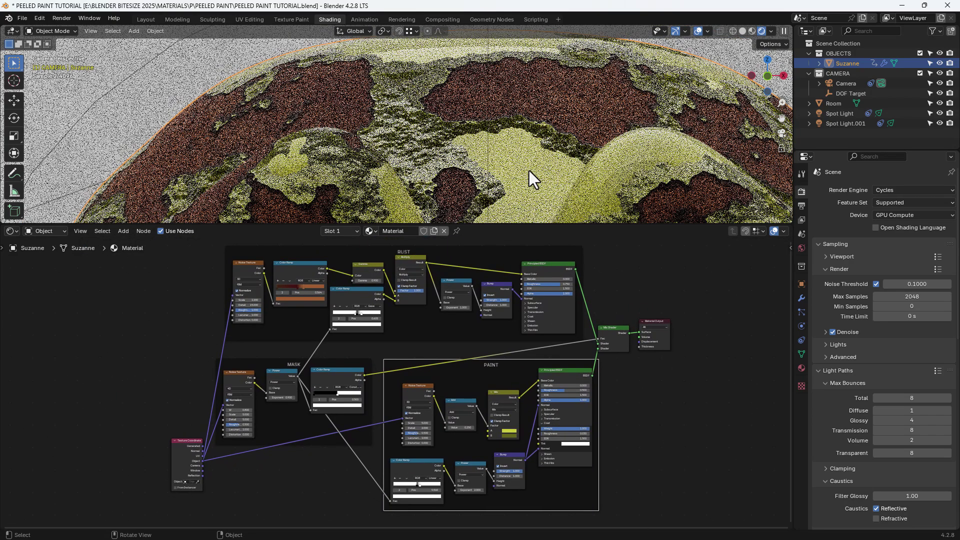
left_click(555, 434)
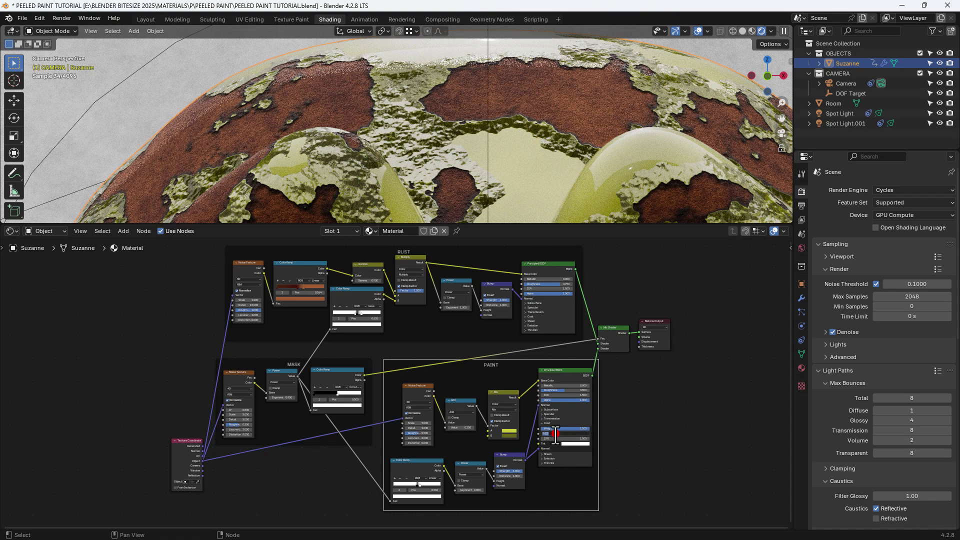
type(".25")
key("Return")
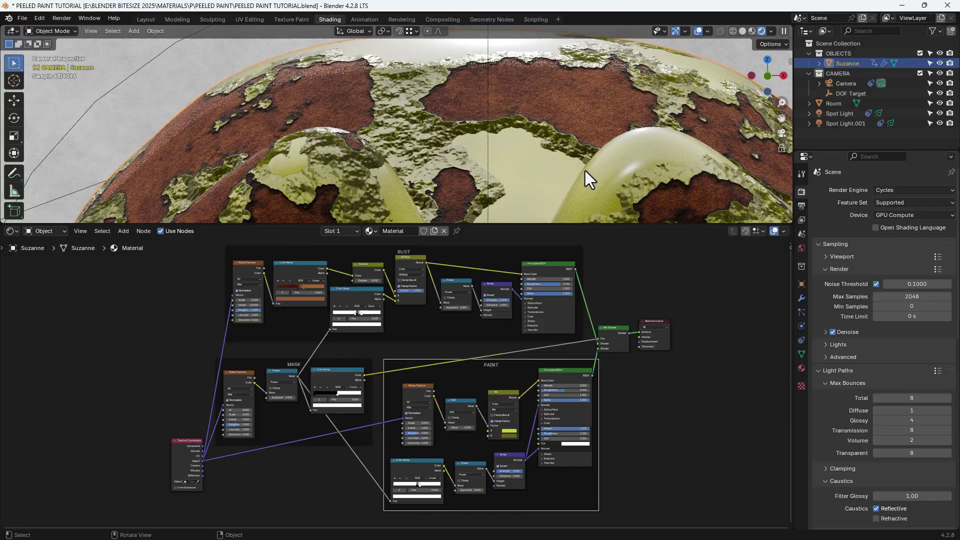
scroll(585, 170, "down", 3)
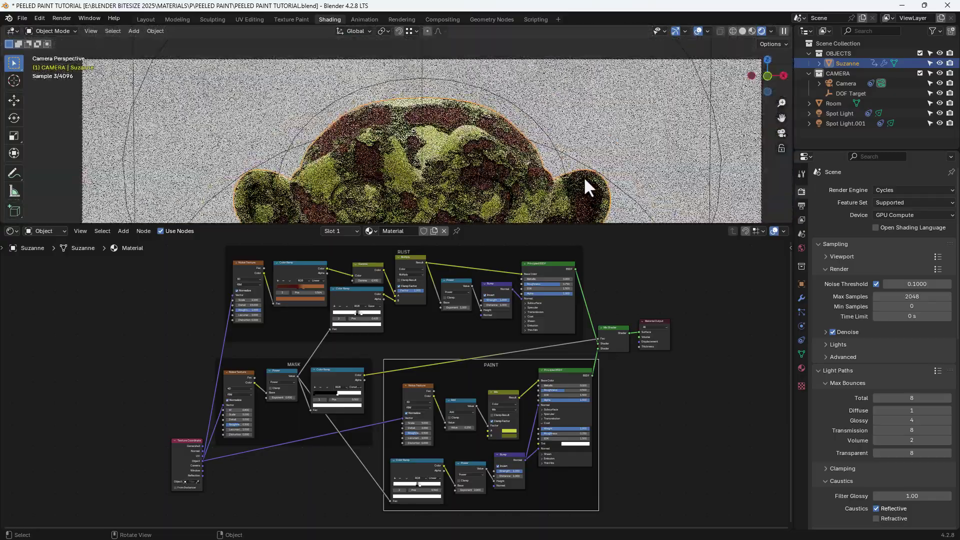
Step: Try a different Exponent on the Power node in the MASK frame and undo it
scroll(589, 133, "down", 2)
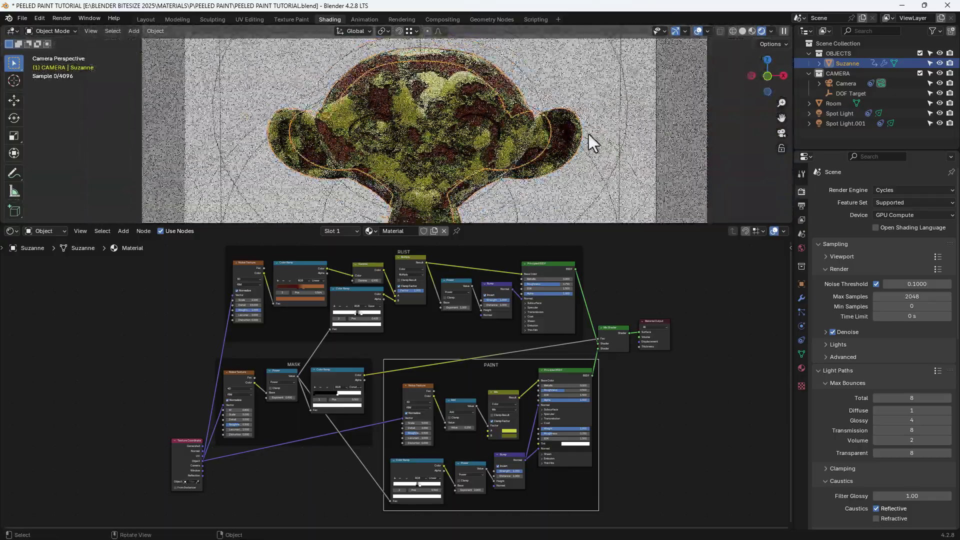
scroll(589, 134, "down", 3)
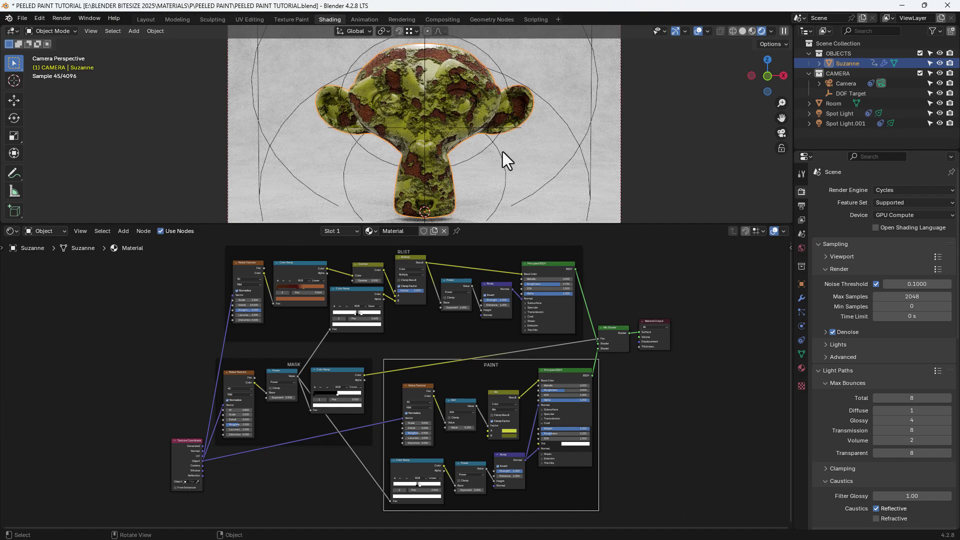
scroll(503, 151, "up", 6)
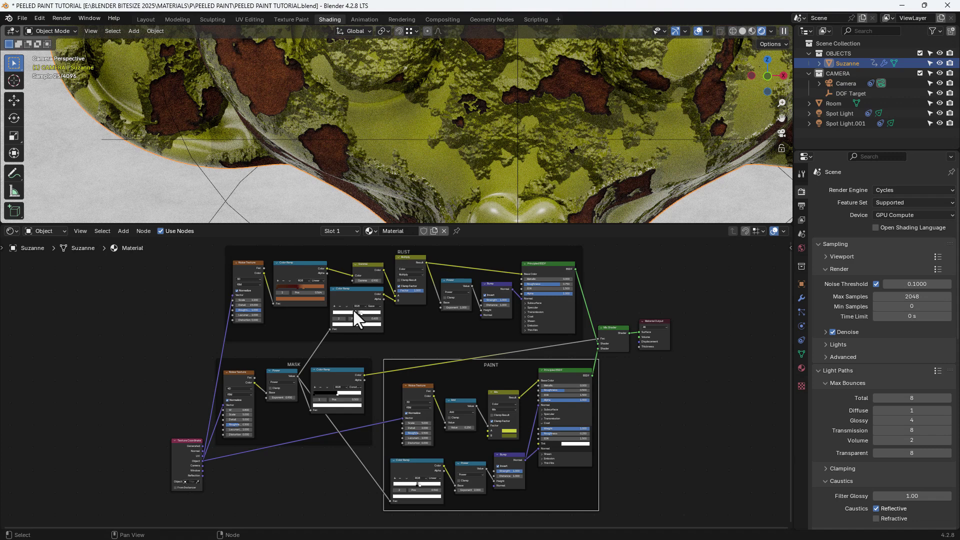
scroll(306, 445, "up", 3)
mouse_move(307, 444)
middle_mouse_down()
mouse_move(373, 437)
mouse_move(349, 418)
middle_mouse_up()
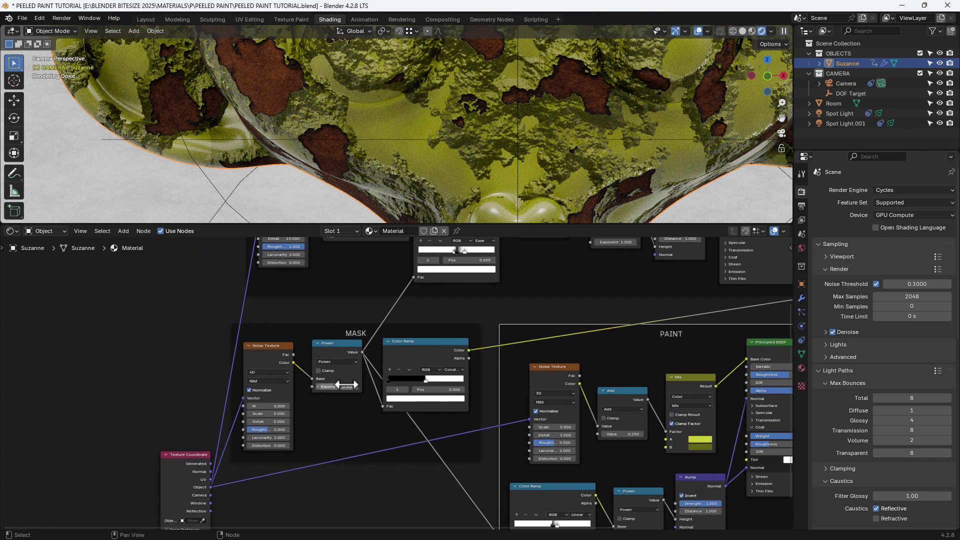
mouse_move(345, 385)
left_mouse_down()
mouse_move(328, 385)
mouse_move(362, 386)
left_mouse_up()
key("ctrl+z")
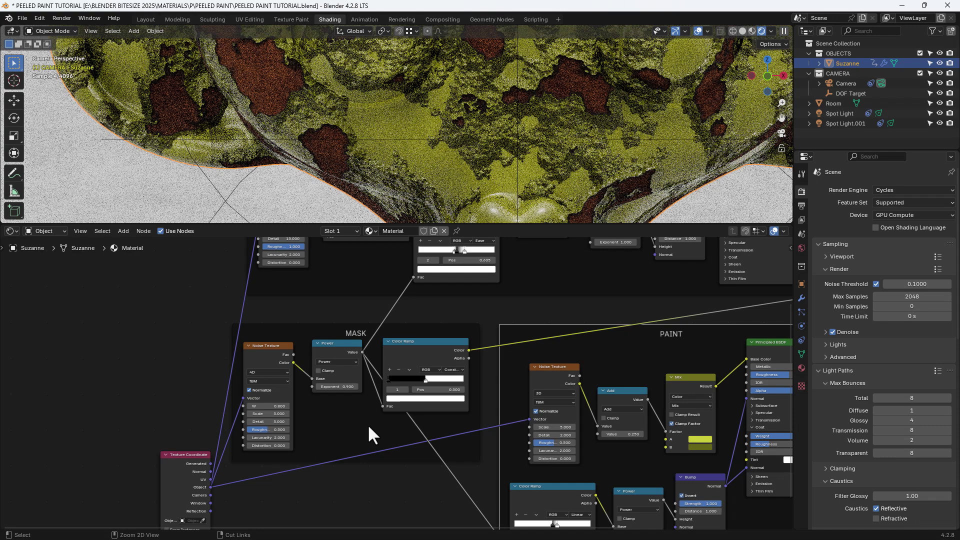
Step: Try moving the white stop of the MASK frame's Color Ramp to 0.477 and undo it
middle_click_drag(482, 478, 402, 432)
left_click_drag(344, 335, 343, 336)
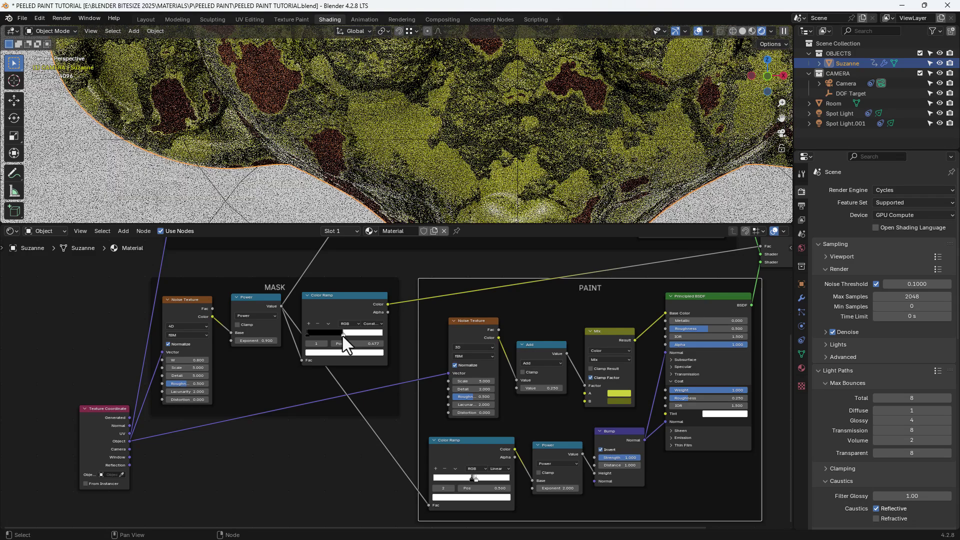
key("ctrl+z")
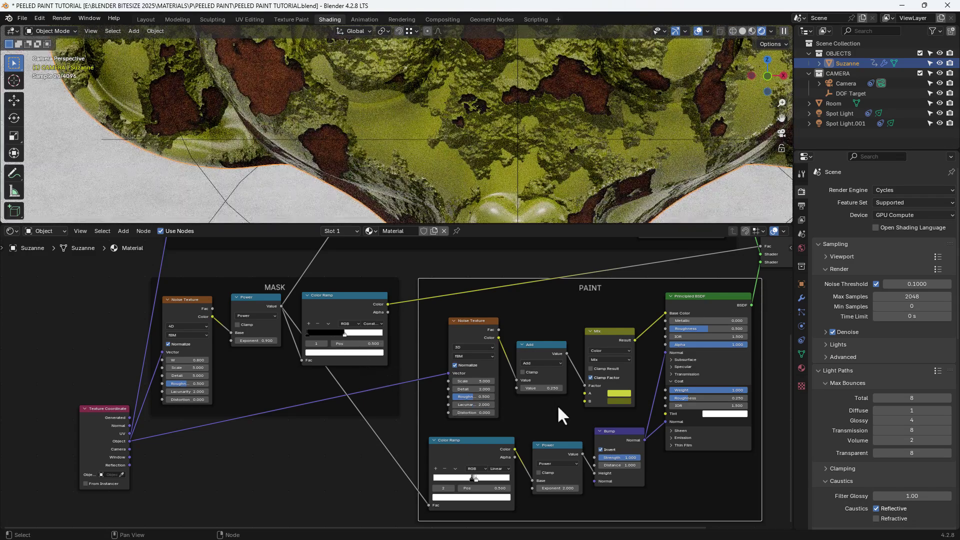
Step: Preview the RUST frame's black-and-white Color Ramp on Suzanne, and switch the output back to the Mix Shader
middle_click_drag(557, 404, 476, 394)
scroll(491, 403, "down", 2)
scroll(461, 378, "up", 1)
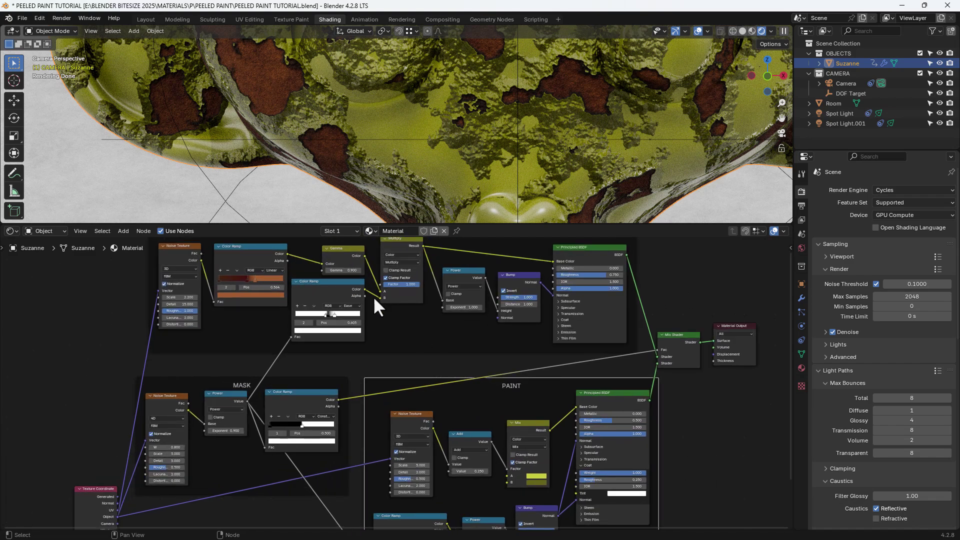
left_click(341, 288, "ctrl+shift")
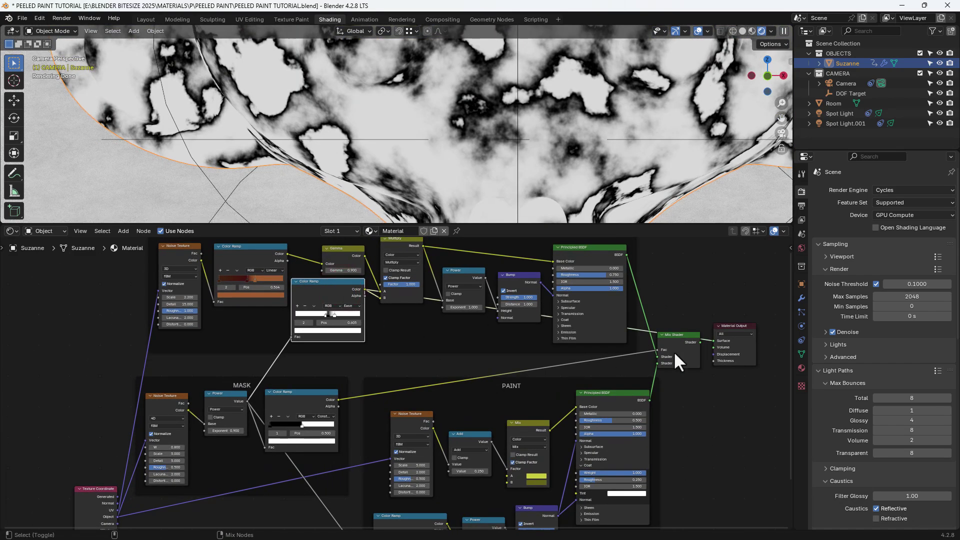
left_click(682, 341, "ctrl+shift")
Step: Try shifting a stop of the RUST frame's black-and-white Color Ramp and undo the shift
mouse_move(334, 316)
left_mouse_down()
mouse_move(347, 315)
mouse_move(338, 317)
left_mouse_up()
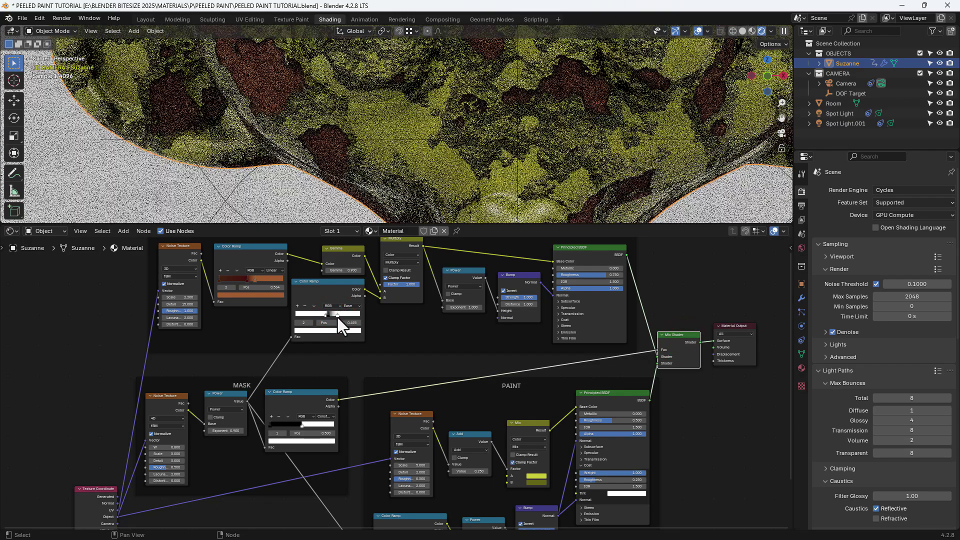
key("ctrl+z")
Step: Try a higher W value on the MASK frame's Noise Texture and undo it
middle_click_drag(445, 439, 423, 370)
scroll(422, 383, "down", 2)
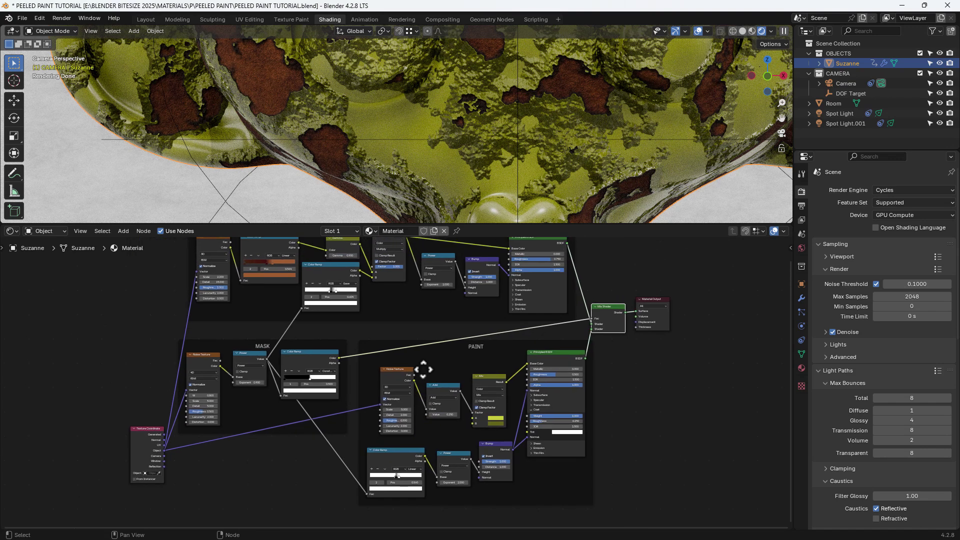
left_click_drag(204, 395, 262, 395)
scroll(424, 173, "down", 8)
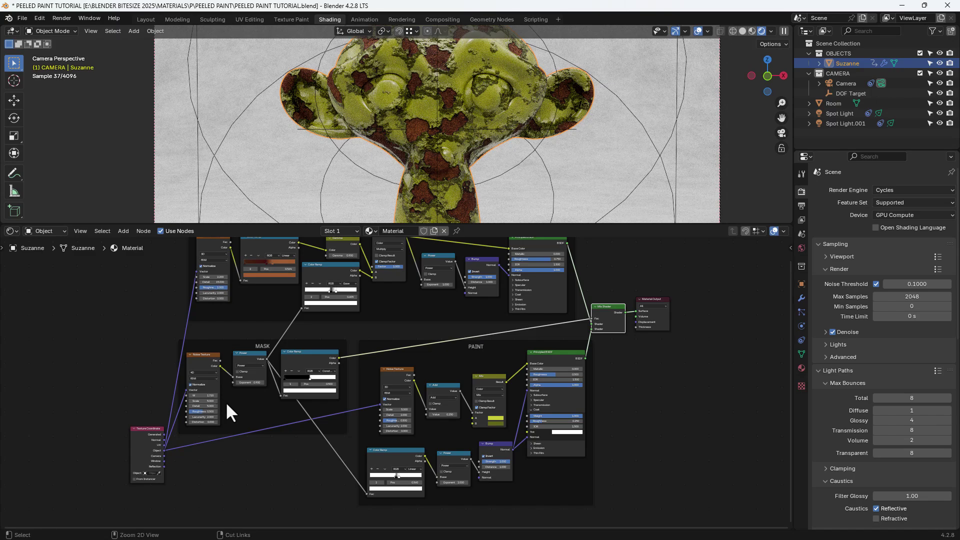
key("ctrl+z")
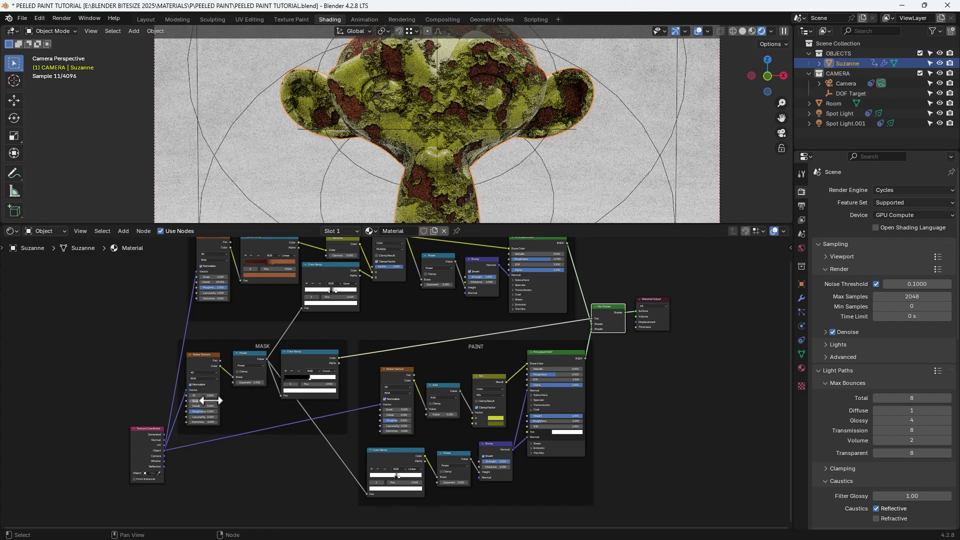
Step: Try a different Scale on the MASK frame's Noise Texture and undo the change
mouse_move(206, 400)
left_mouse_down()
mouse_move(236, 400)
mouse_move(196, 401)
mouse_move(203, 416)
mouse_move(202, 406)
left_mouse_up()
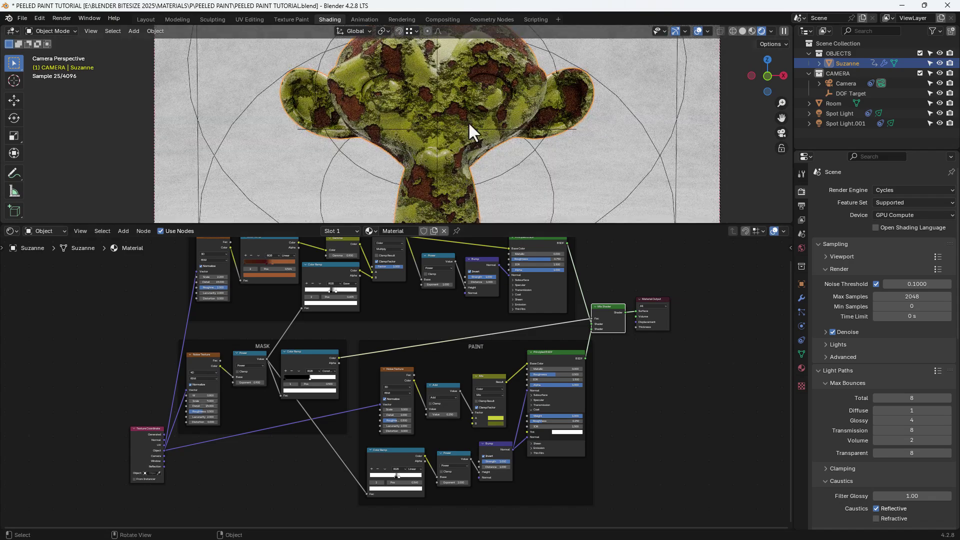
scroll(468, 122, "up", 4)
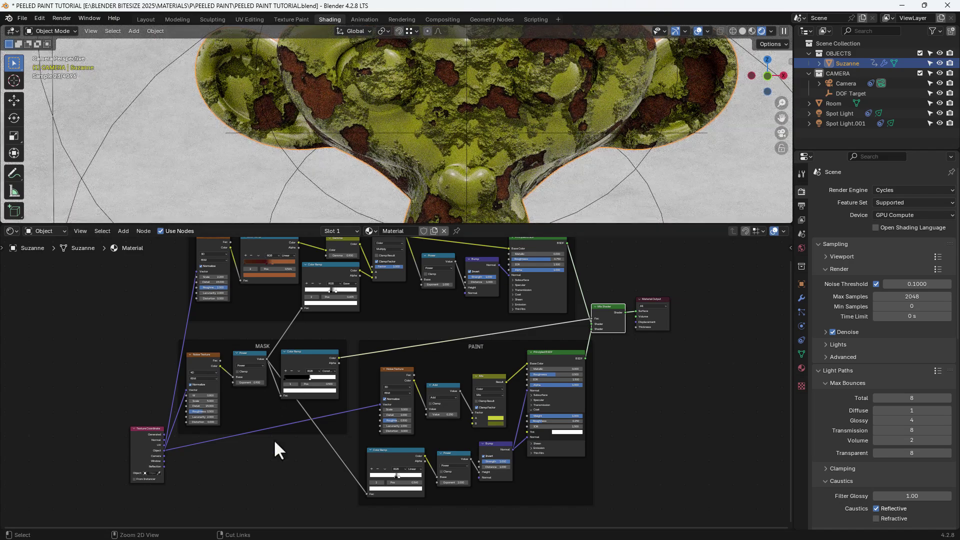
key("ctrl+z")
Step: Try Roughness values of 1 and 0.75 on the MASK frame's Noise Texture, and set it back to 0.5
left_click_drag(198, 412, 221, 412)
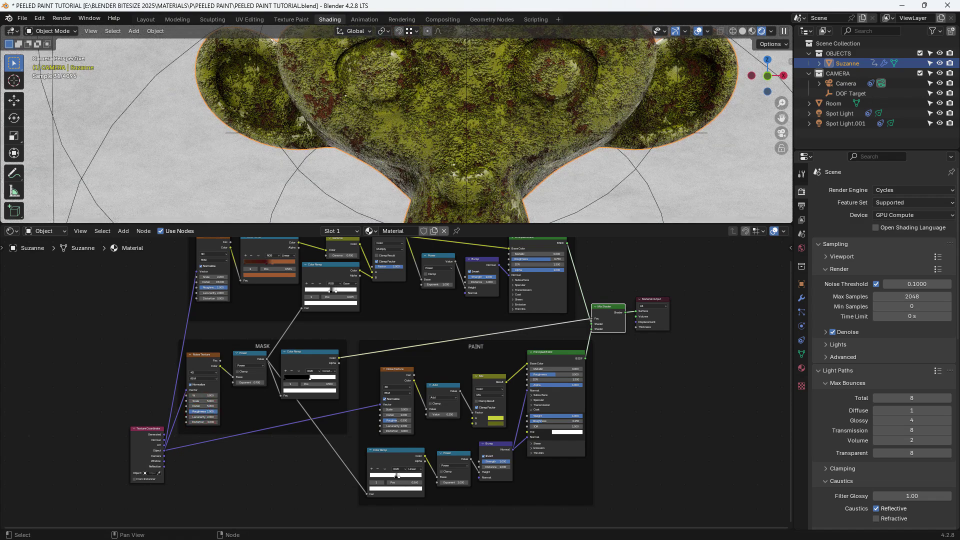
scroll(208, 428, "up", 2)
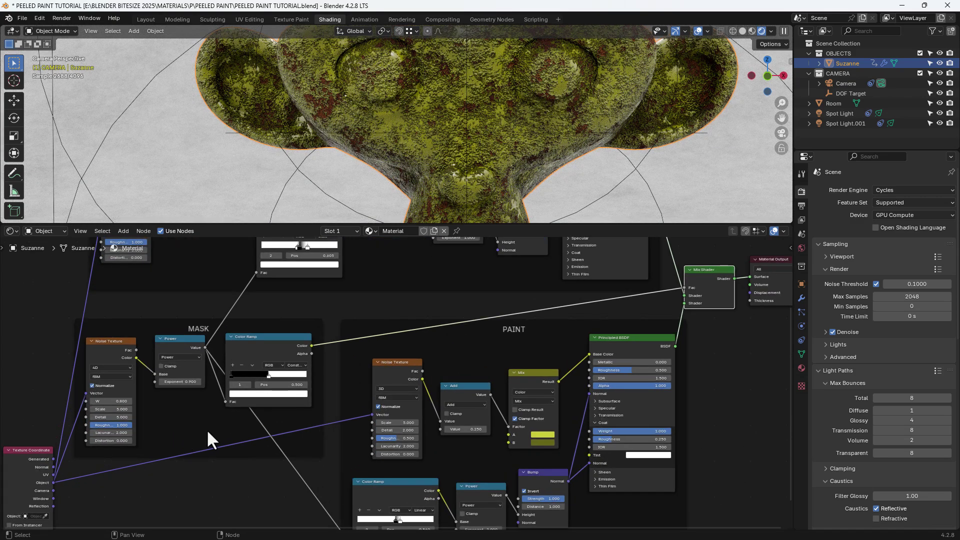
scroll(205, 430, "up", 2)
left_click(146, 421)
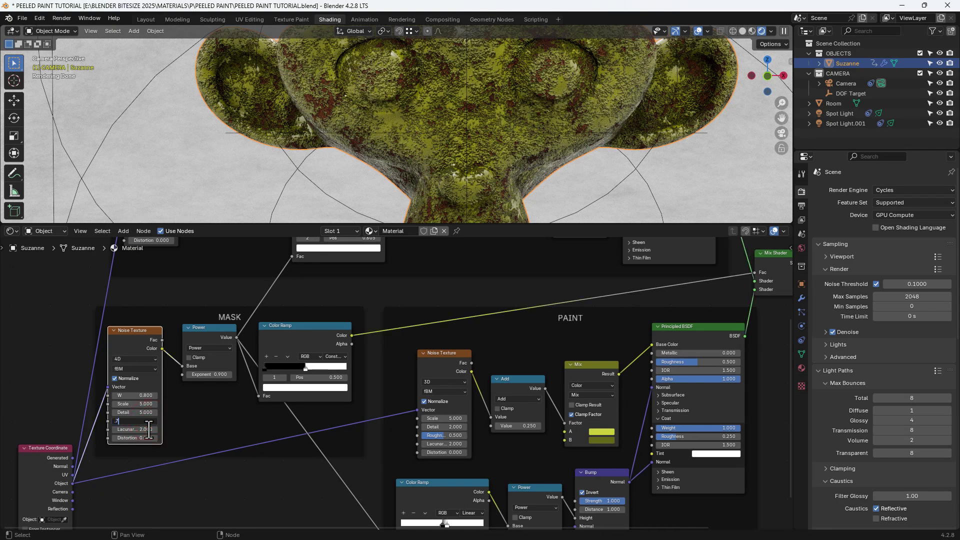
type(".7")
key("Return")
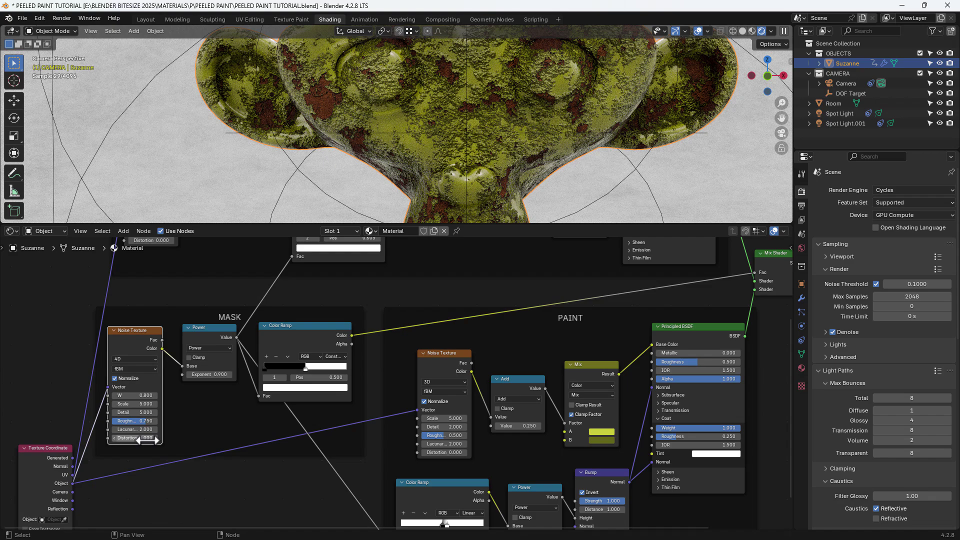
left_click(145, 421)
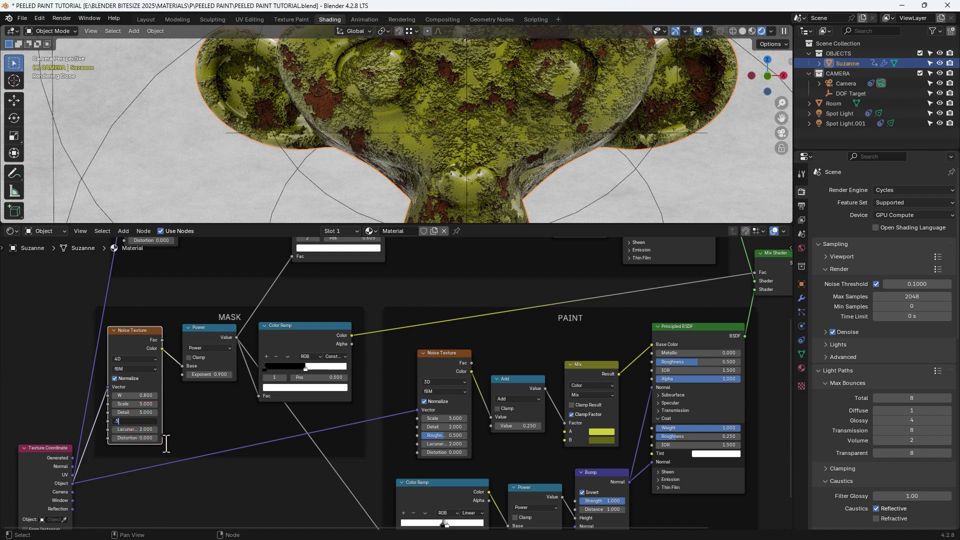
type(".5")
key("Return")
Step: Examine the complete node tree and the peeled paint surface on Suzanne, both close up and as a whole
scroll(466, 402, "down", 5)
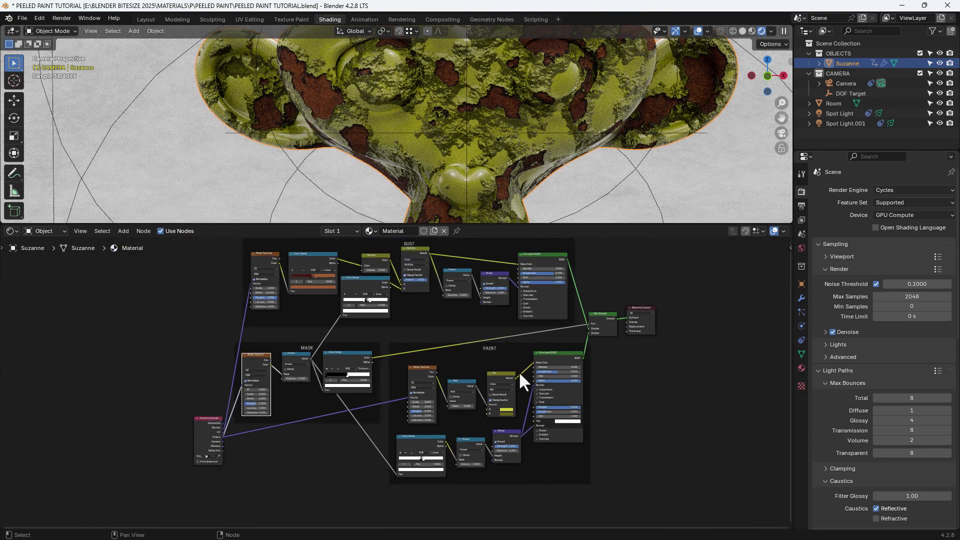
middle_click_drag(520, 377, 514, 348)
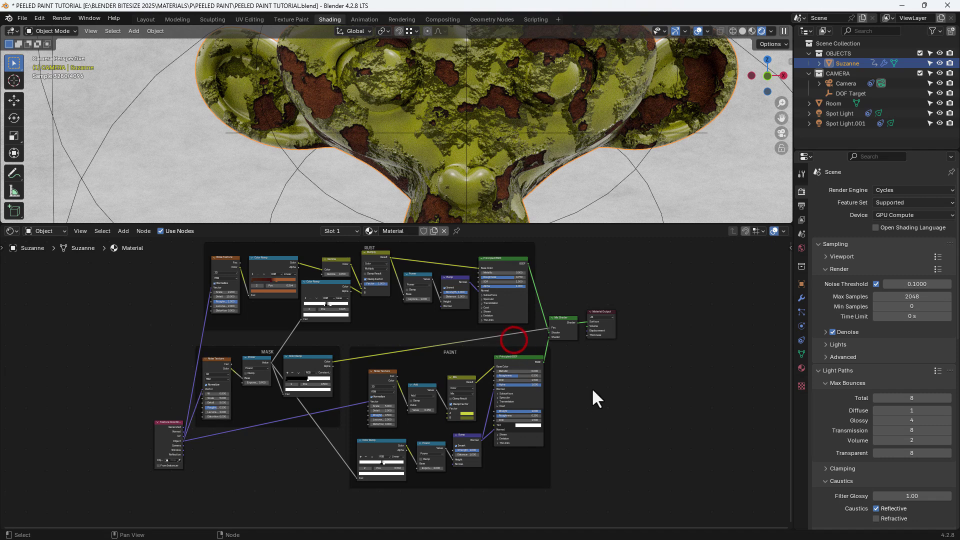
middle_click_drag(593, 397, 584, 393)
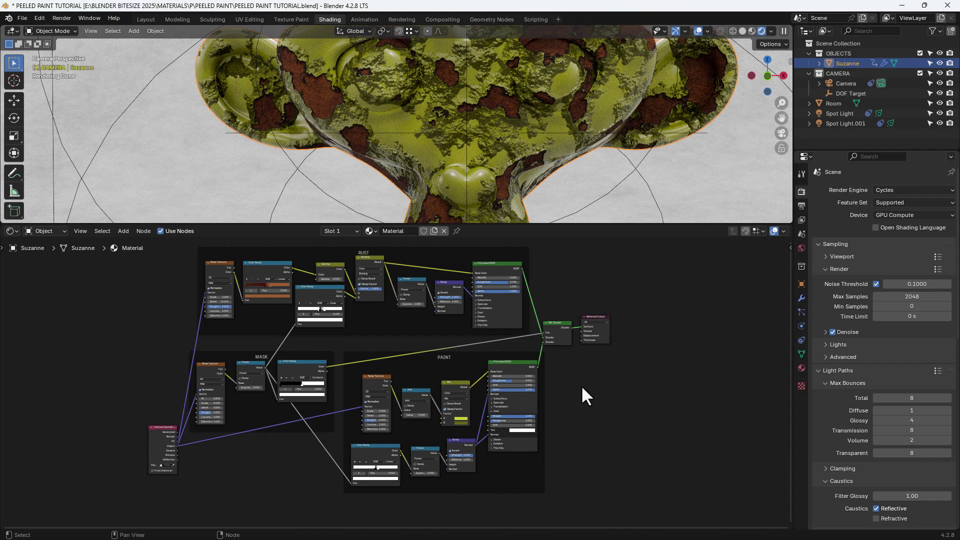
scroll(476, 214, "down", 3)
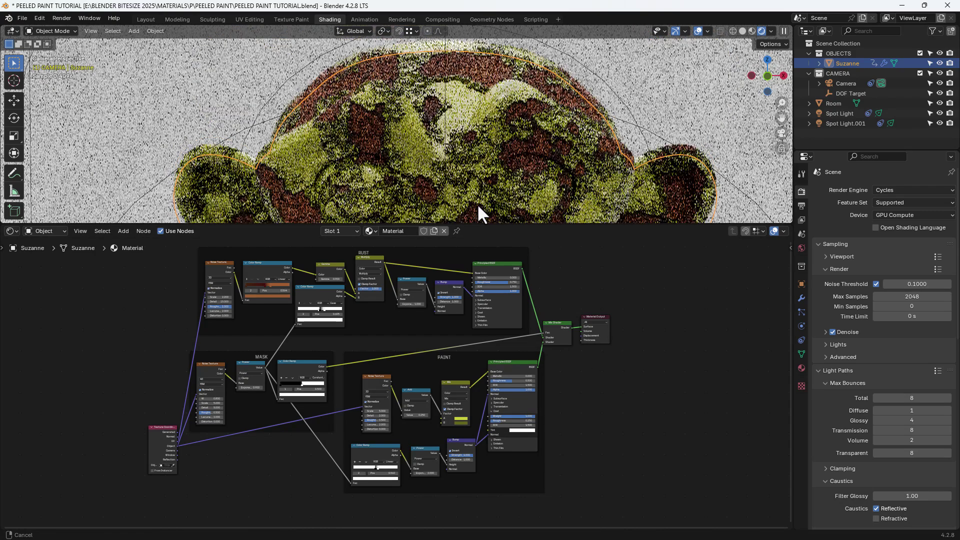
scroll(482, 133, "up", 6)
middle_click_drag(467, 114, 508, 167)
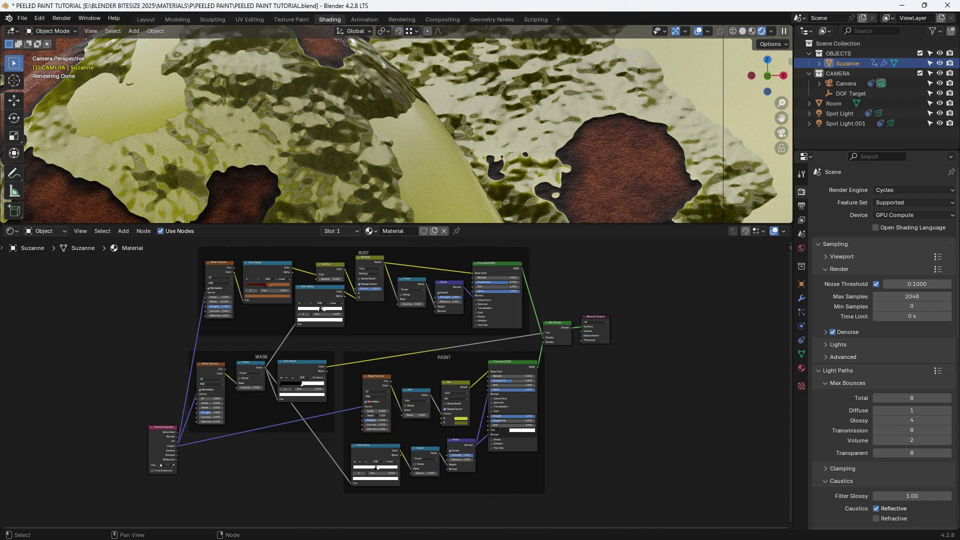
left_click_drag(380, 415, 370, 415)
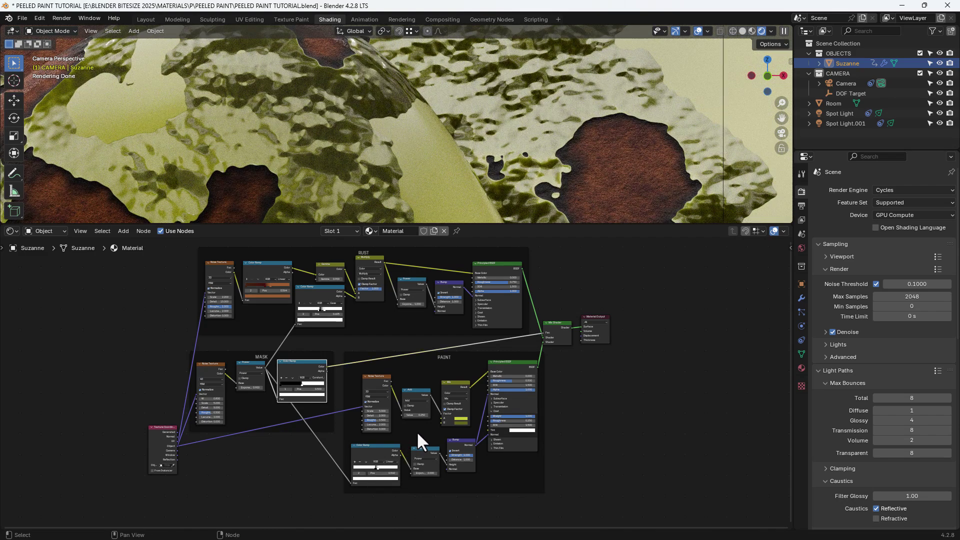
scroll(505, 110, "down", 8)
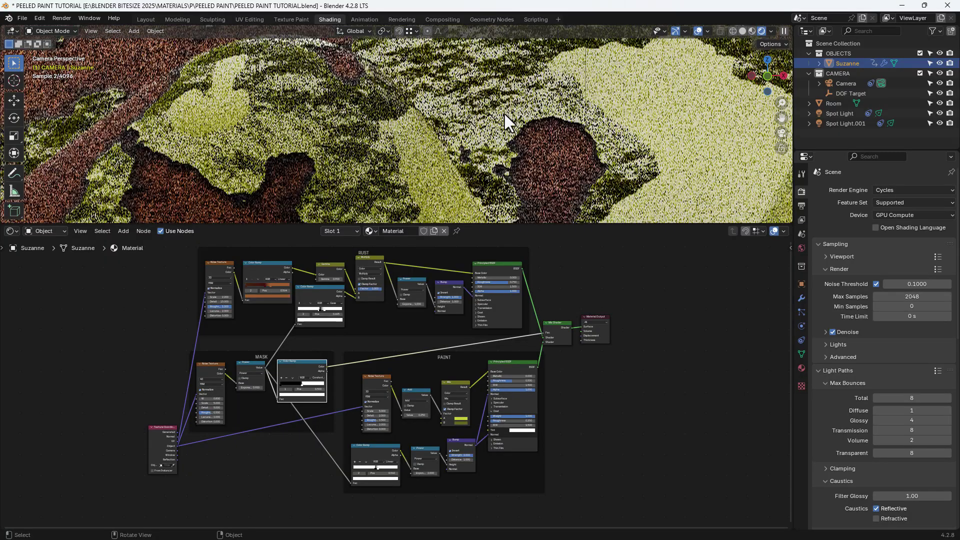
scroll(500, 125, "down", 6)
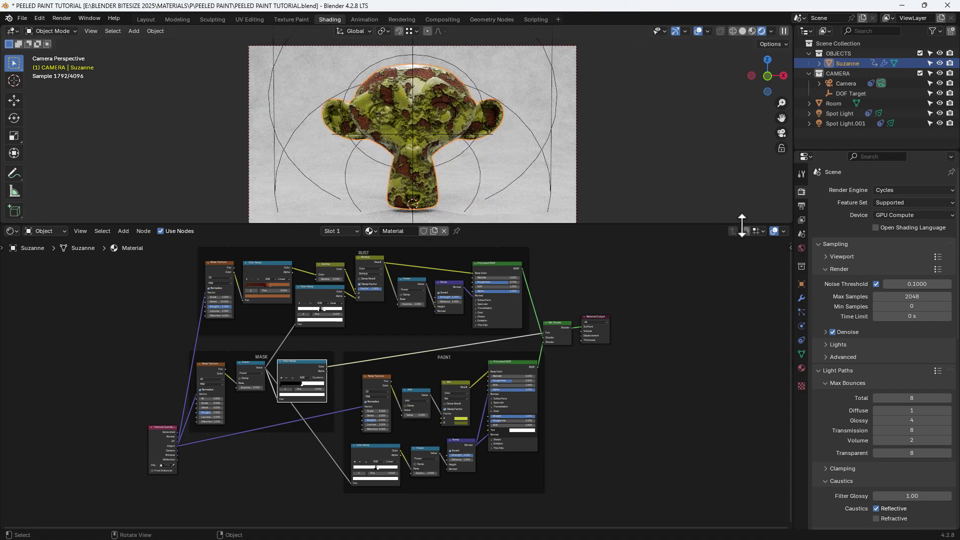
Step: Review the scene's render performance settings and the Despeckle and Denoise compositing setup, and return to the Shading workspace
left_click_drag(956, 252, 957, 441)
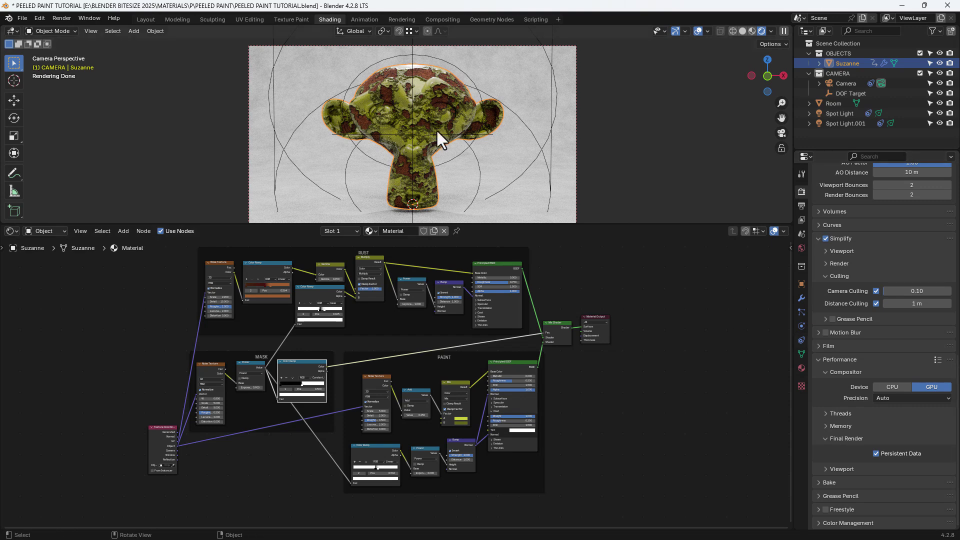
left_click(438, 19)
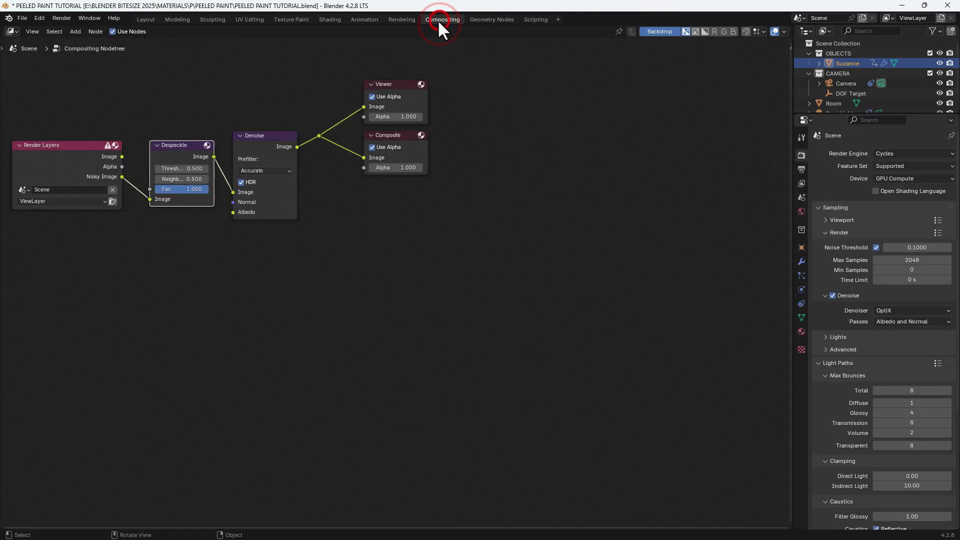
left_click(331, 20)
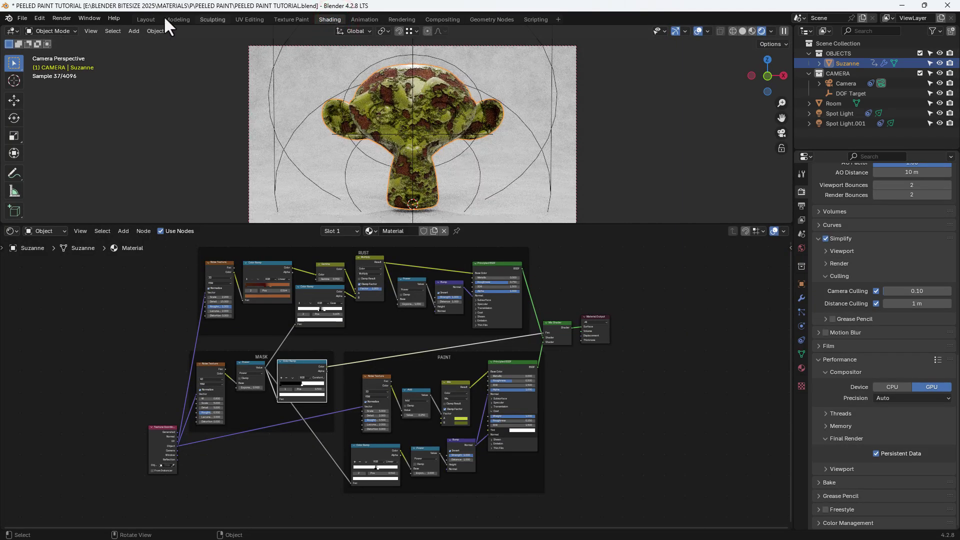
Step: Render the final image of Suzanne from the camera
left_click(64, 20)
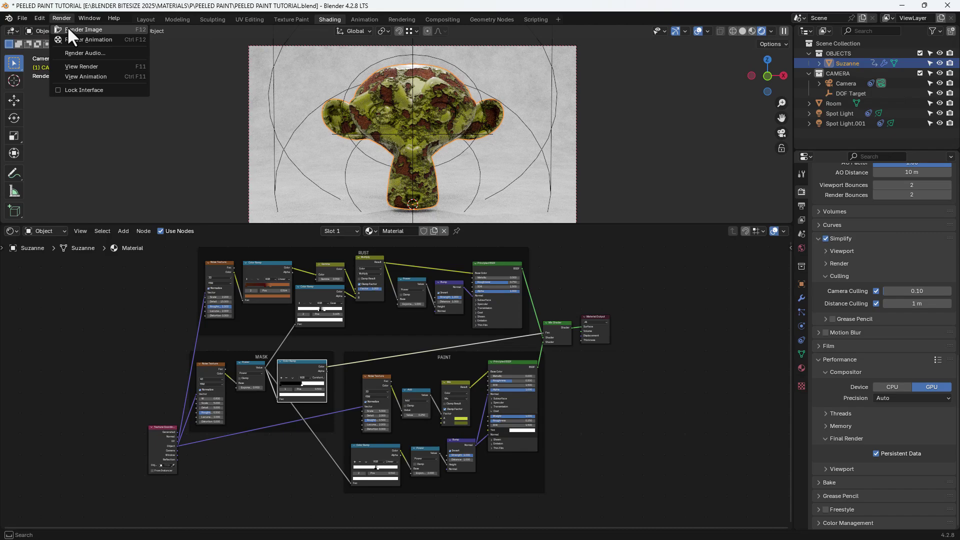
left_click(68, 29)
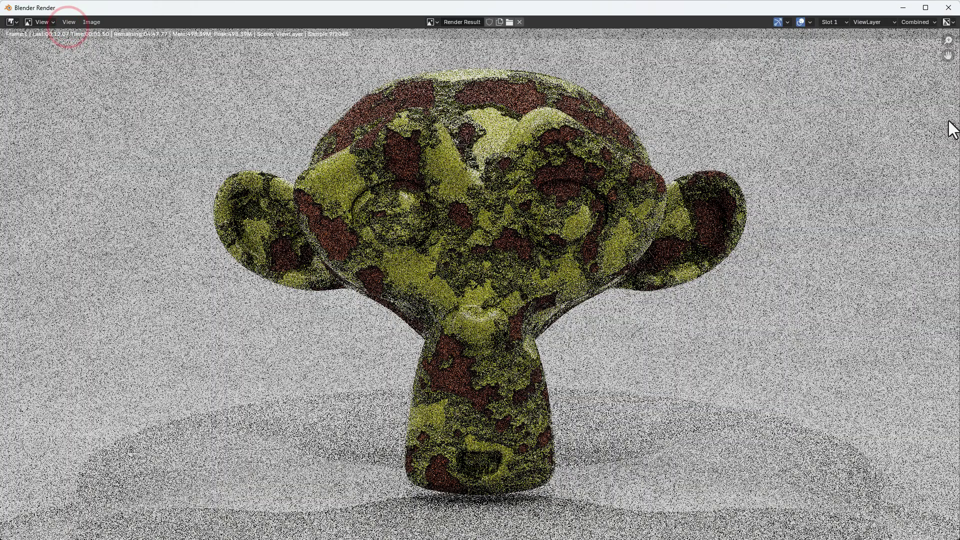